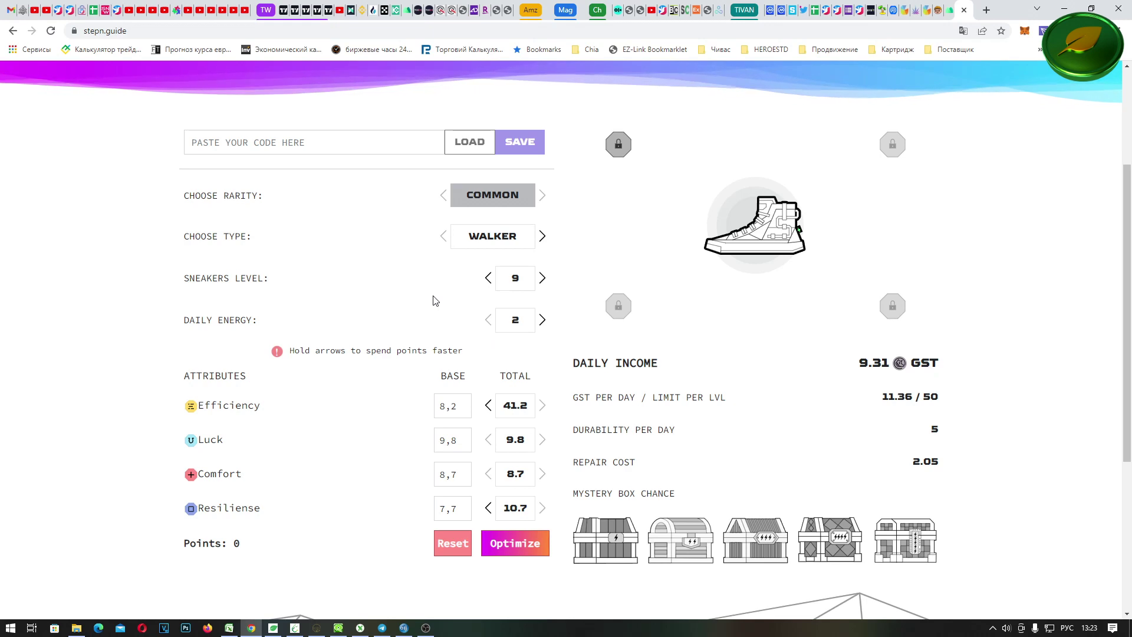
# - Review the SOL, GST and GMT price charts and their support levels on TradingView
pyautogui.click(283, 10)
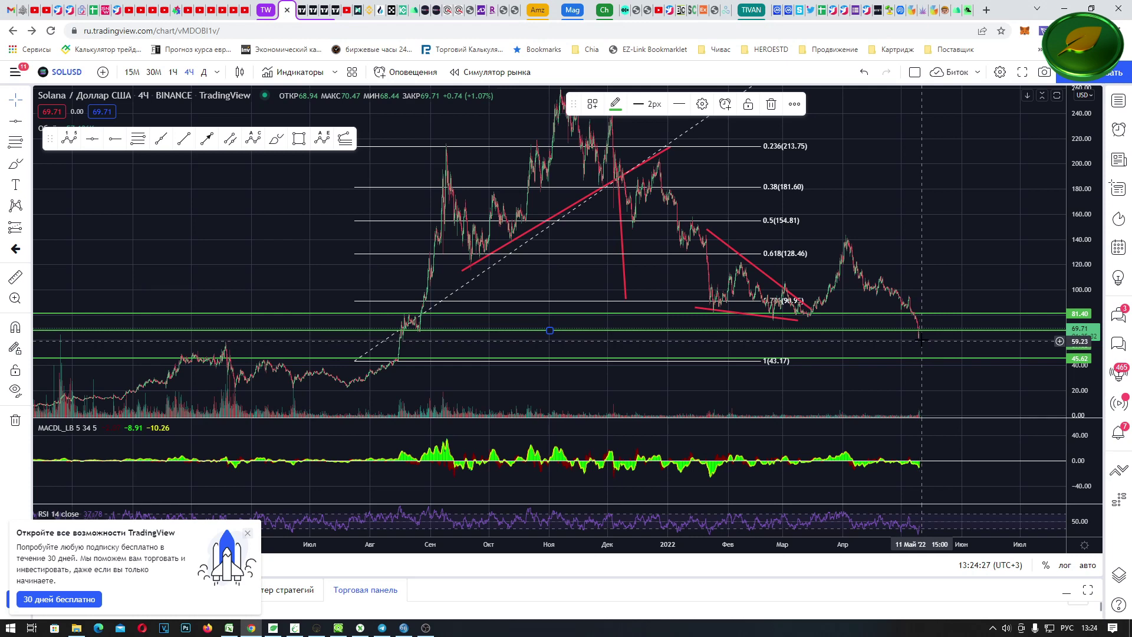
pyautogui.hotkey('ctrl', 'Tab')
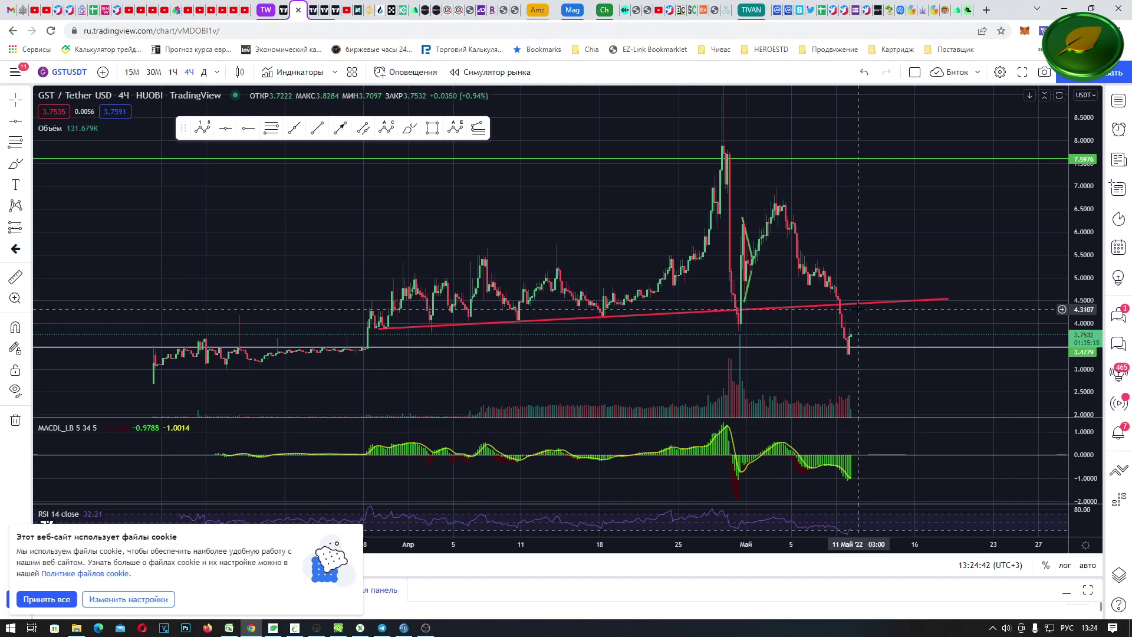
pyautogui.click(314, 10)
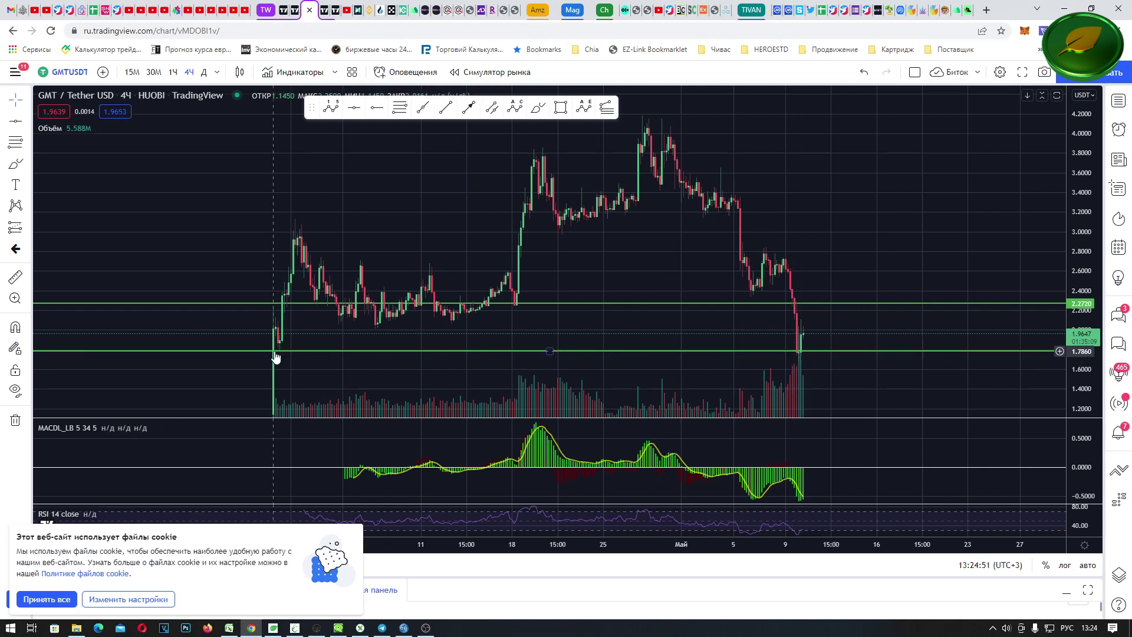
pyautogui.moveTo(284, 356); pyautogui.dragTo(274, 356)
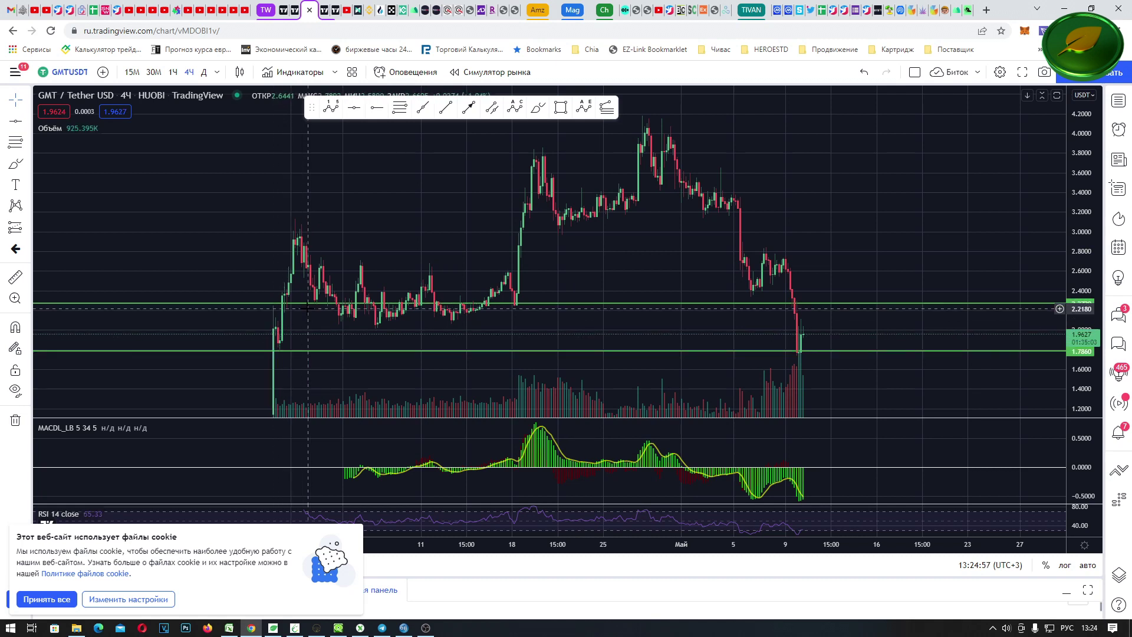
# - Switch to the Excel workbook and examine the Цена Sol column of the Волкеры table
pyautogui.hotkey('alt', 'Tab')
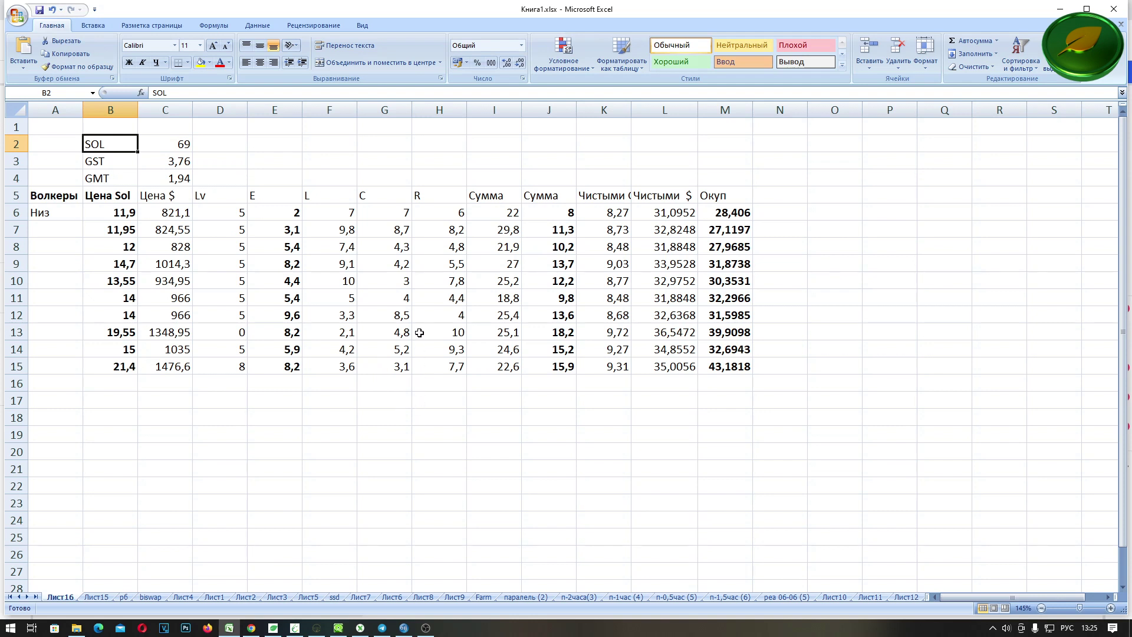
pyautogui.moveTo(92, 227); pyautogui.dragTo(170, 350)
pyautogui.click(132, 416)
pyautogui.moveTo(112, 212); pyautogui.dragTo(99, 371)
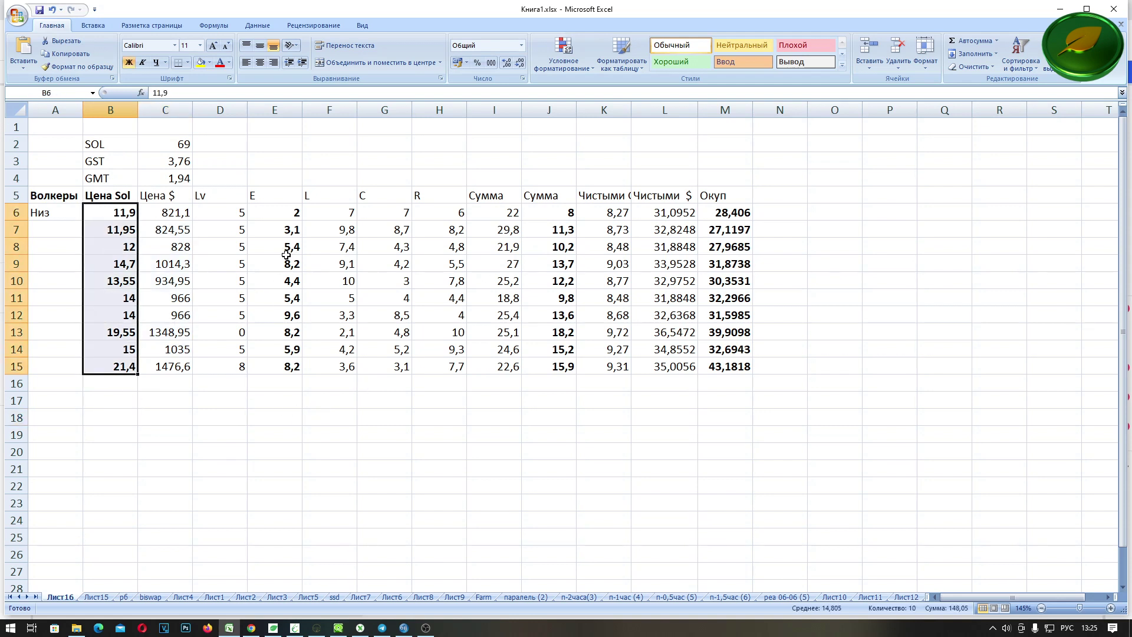
pyautogui.click(379, 415)
pyautogui.click(115, 213)
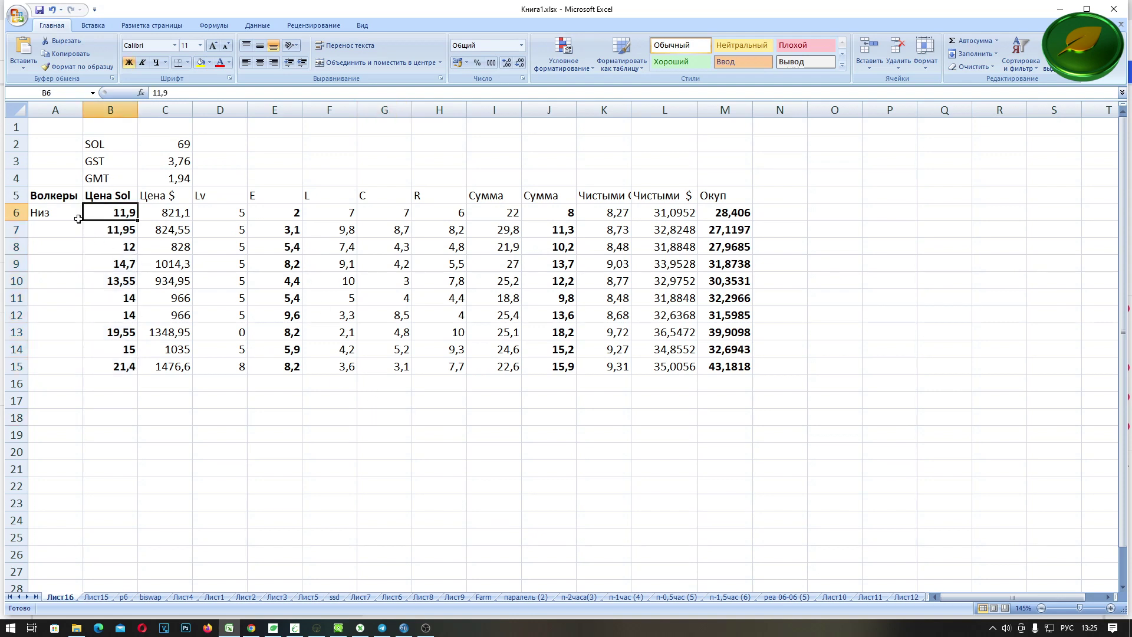
pyautogui.click(55, 196)
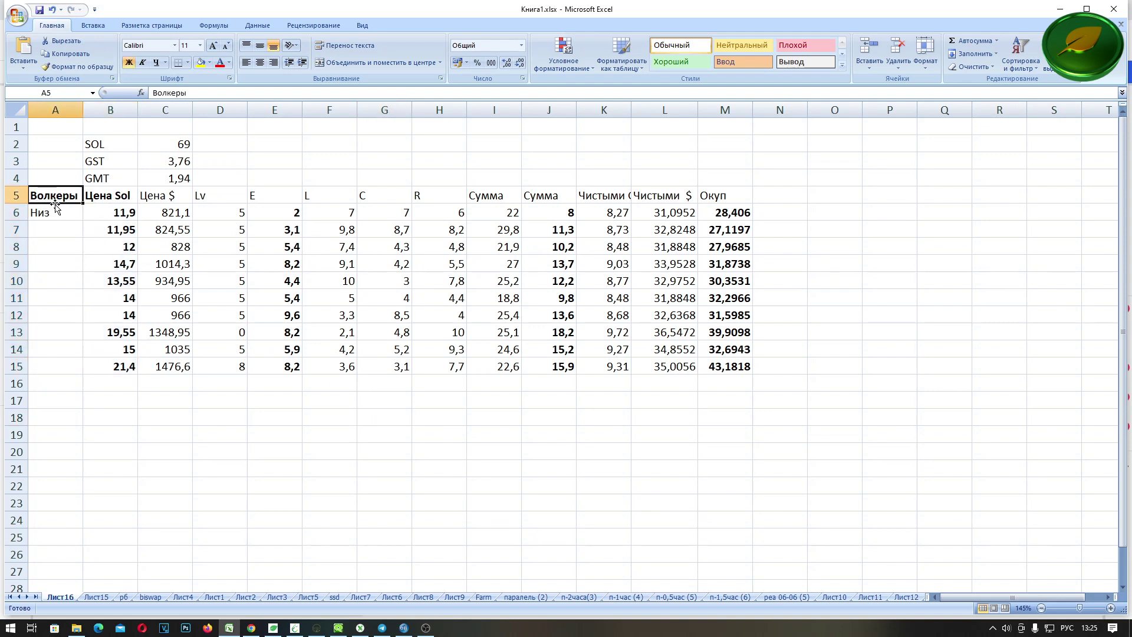
pyautogui.click(123, 213)
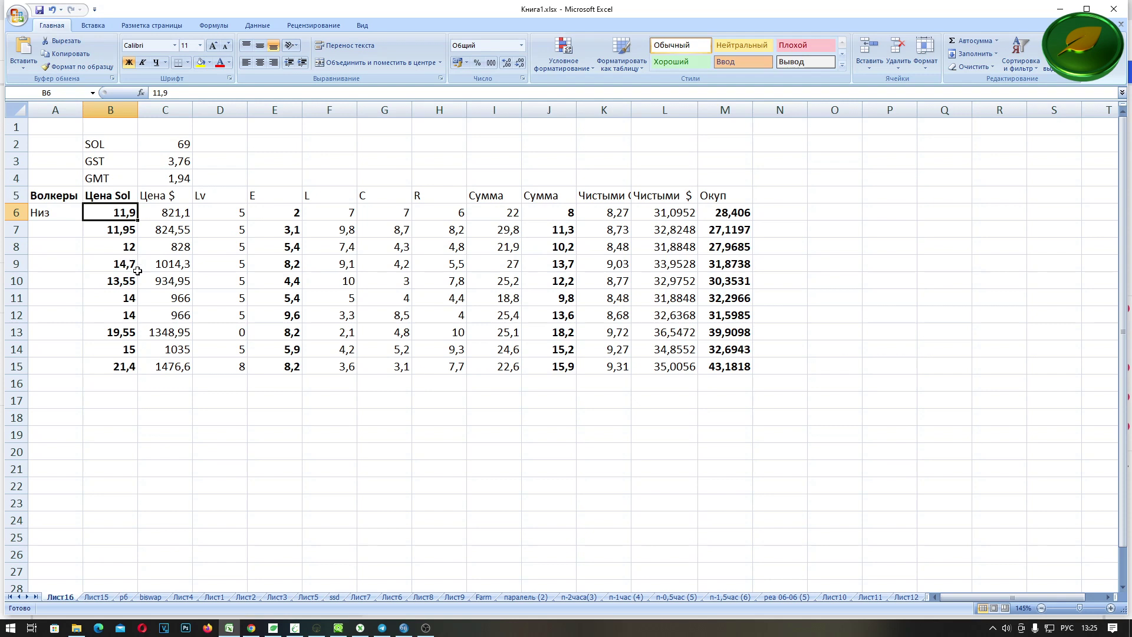
pyautogui.click(260, 438)
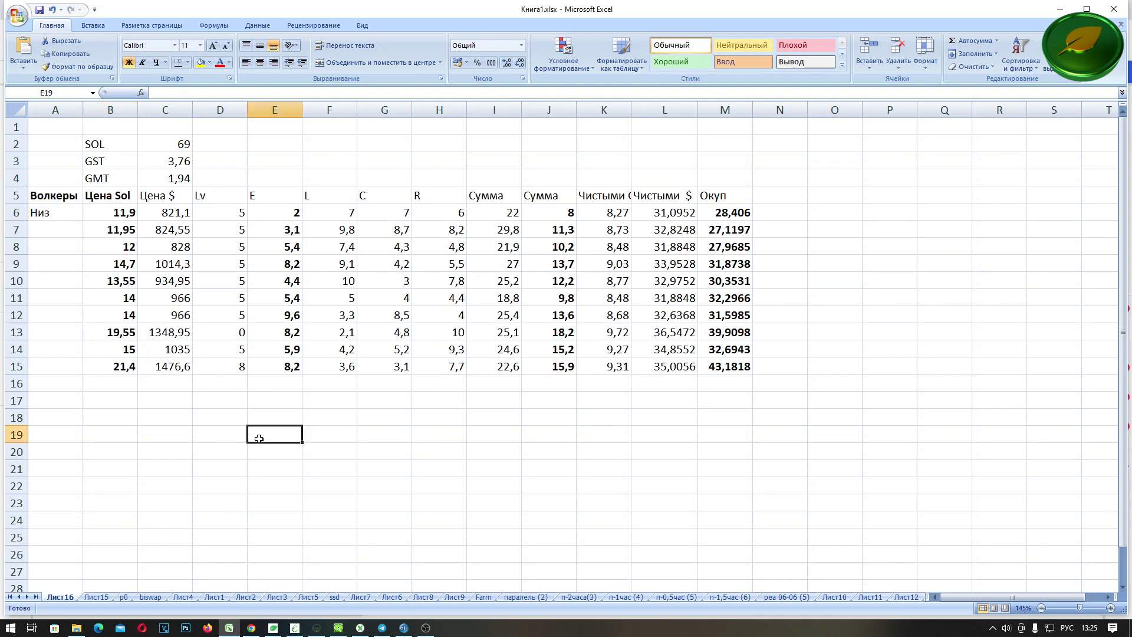
# - Examine the Низ row's Sol price, dollar price formula and level
pyautogui.click(56, 214)
pyautogui.click(112, 214)
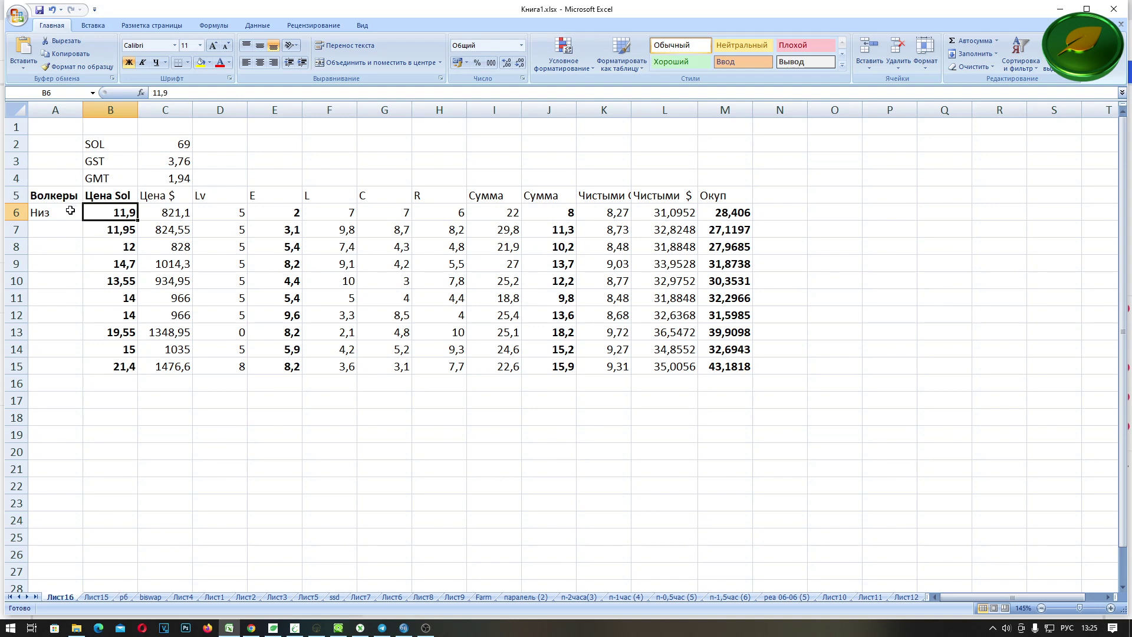
pyautogui.click(17, 212)
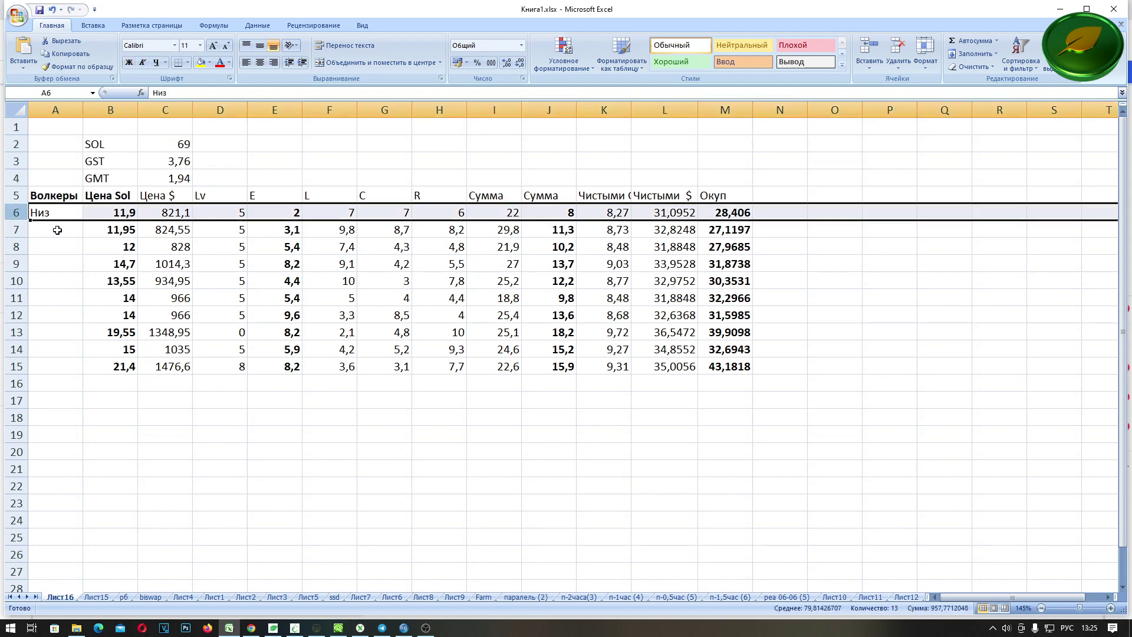
pyautogui.click(113, 209)
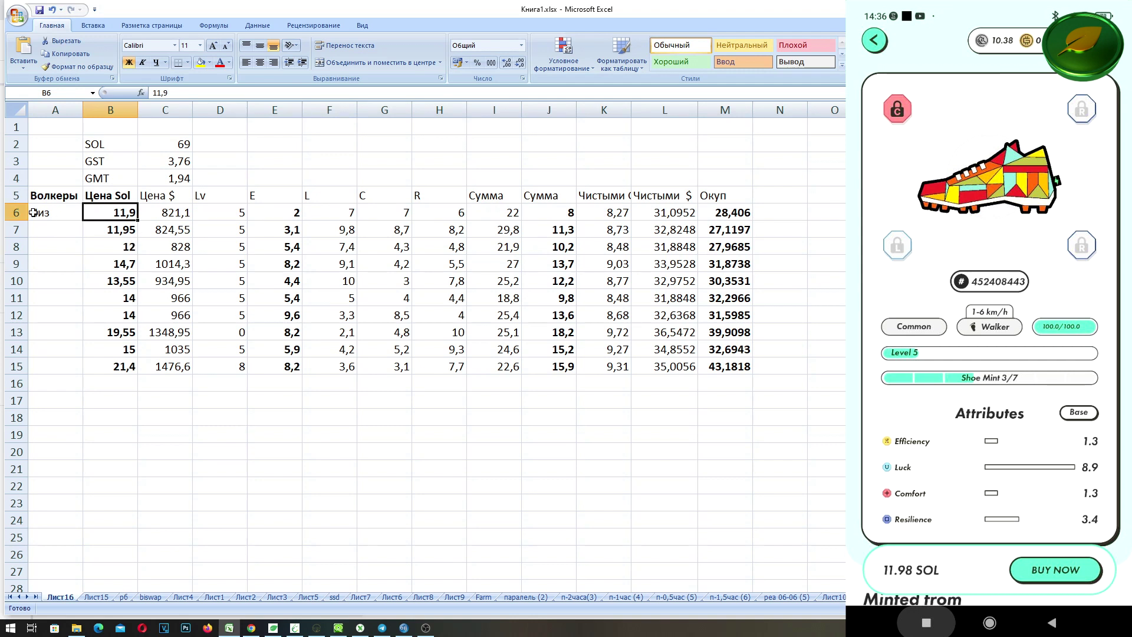
pyautogui.click(171, 214)
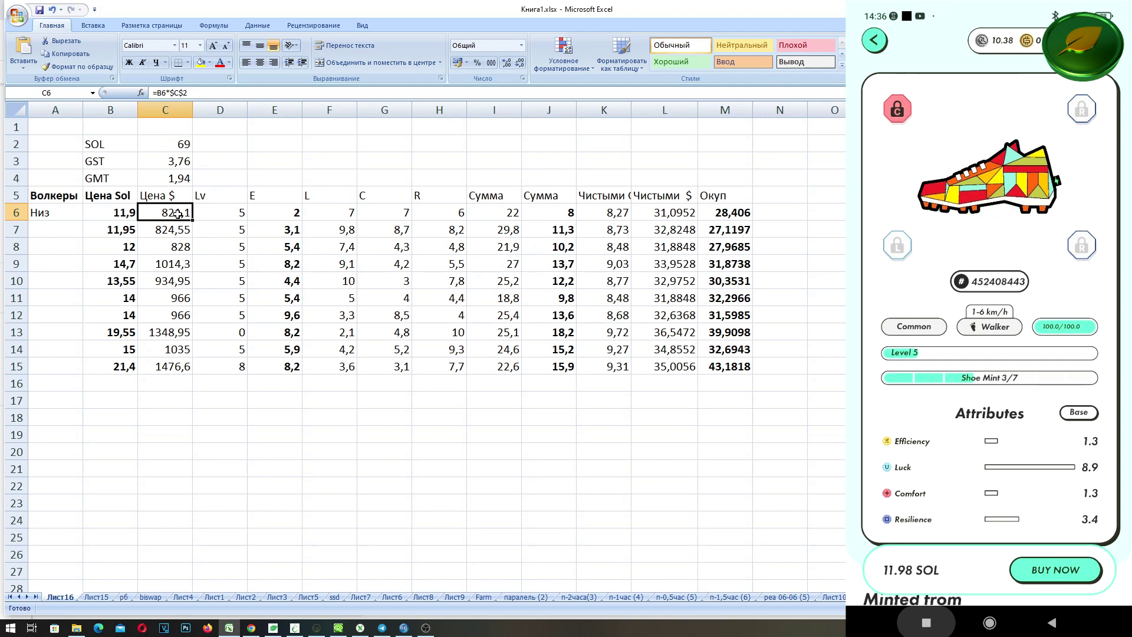
pyautogui.click(232, 213)
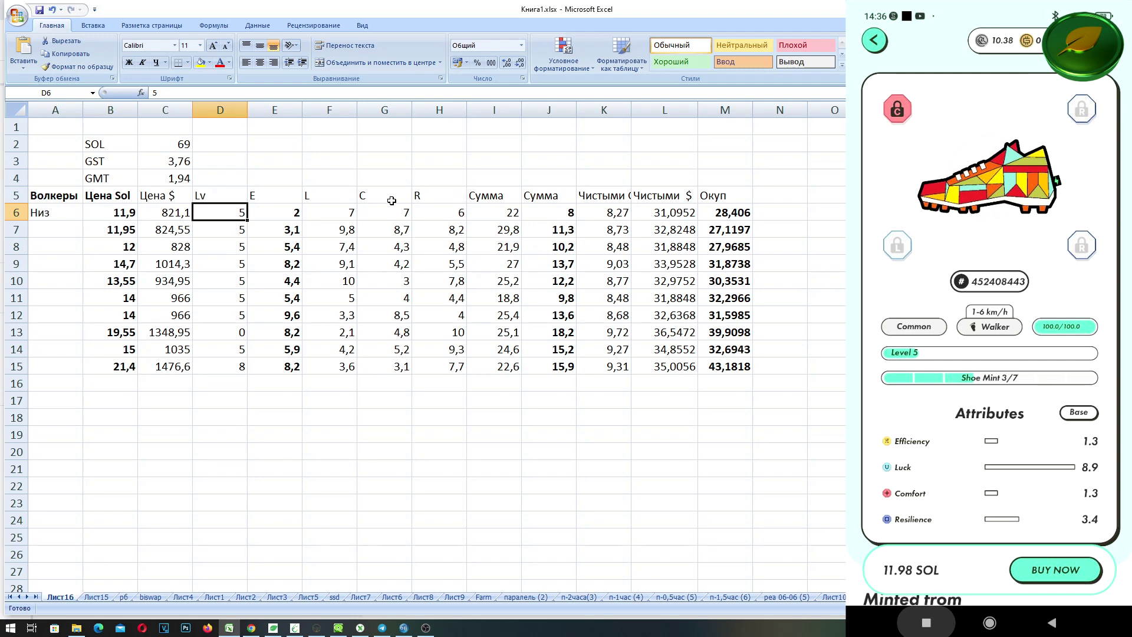
# - Make the E and R column headings in row 5 bold
pyautogui.click(289, 212)
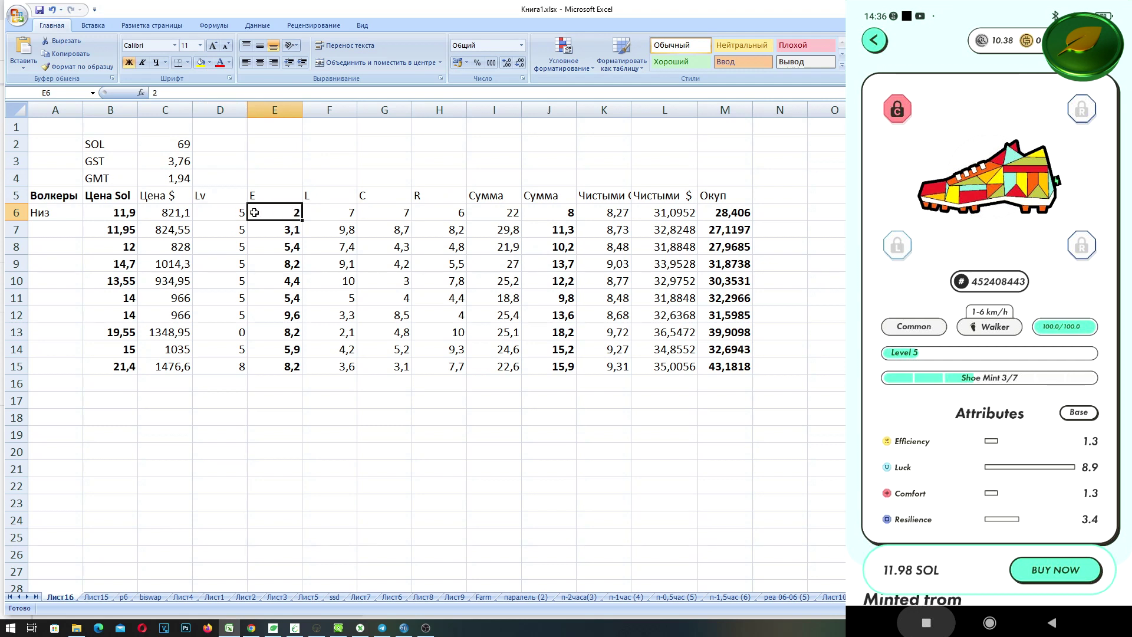
pyautogui.click(262, 193)
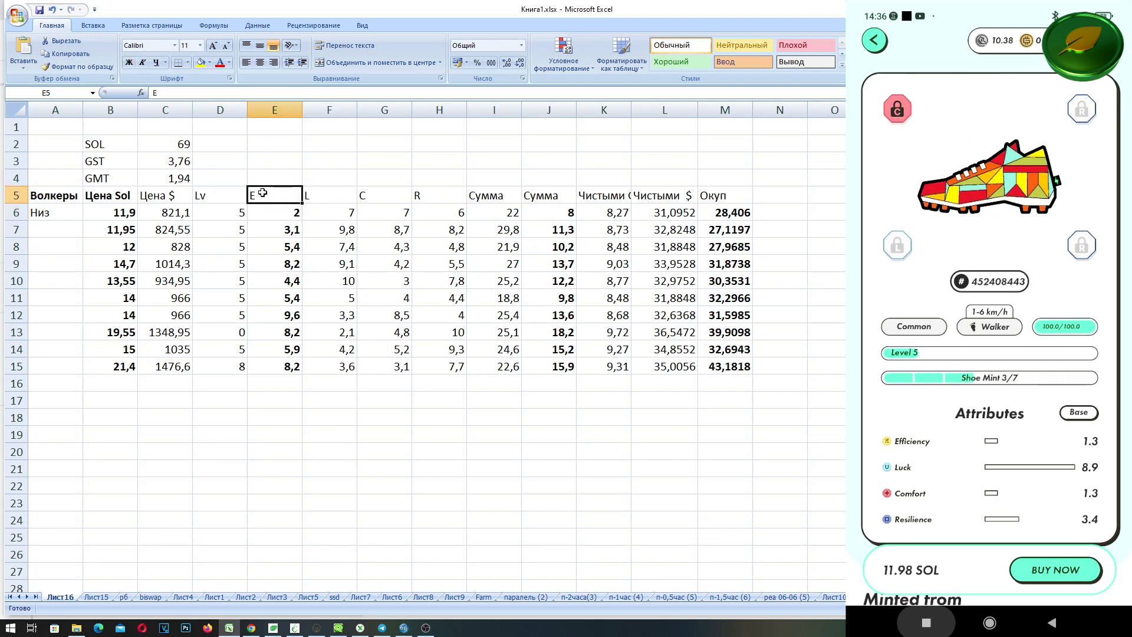
pyautogui.hotkey('ctrl', 'b')
pyautogui.click(429, 191)
pyautogui.hotkey('ctrl', 'b')
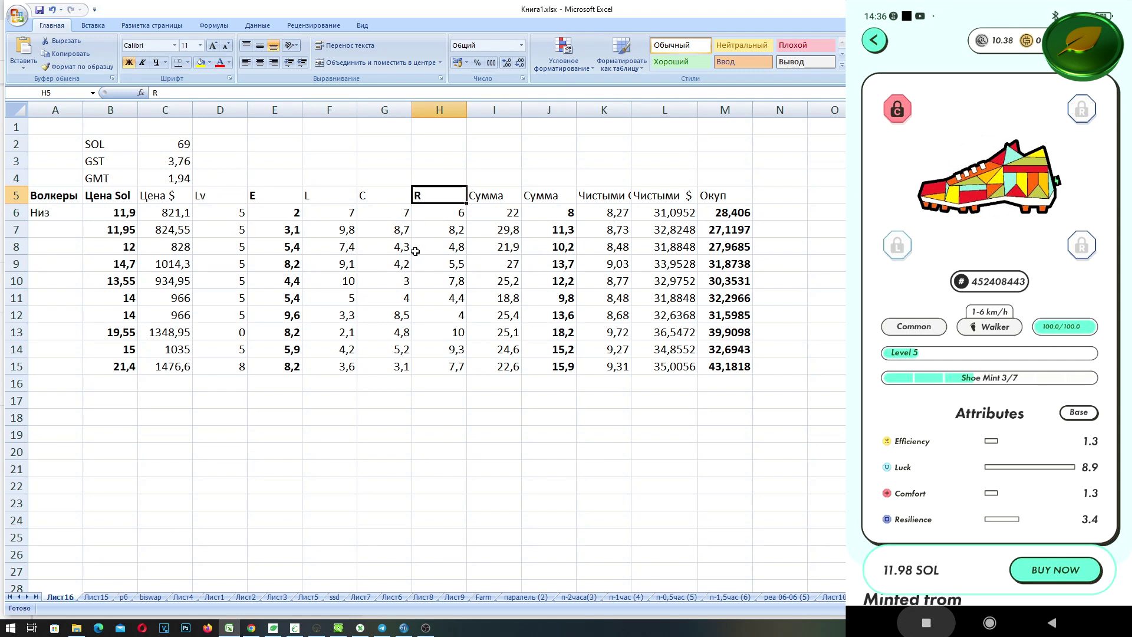
# - Inspect the Низ row's E, L, C and R attributes and the formulas in its two Сумма cells
pyautogui.click(297, 214)
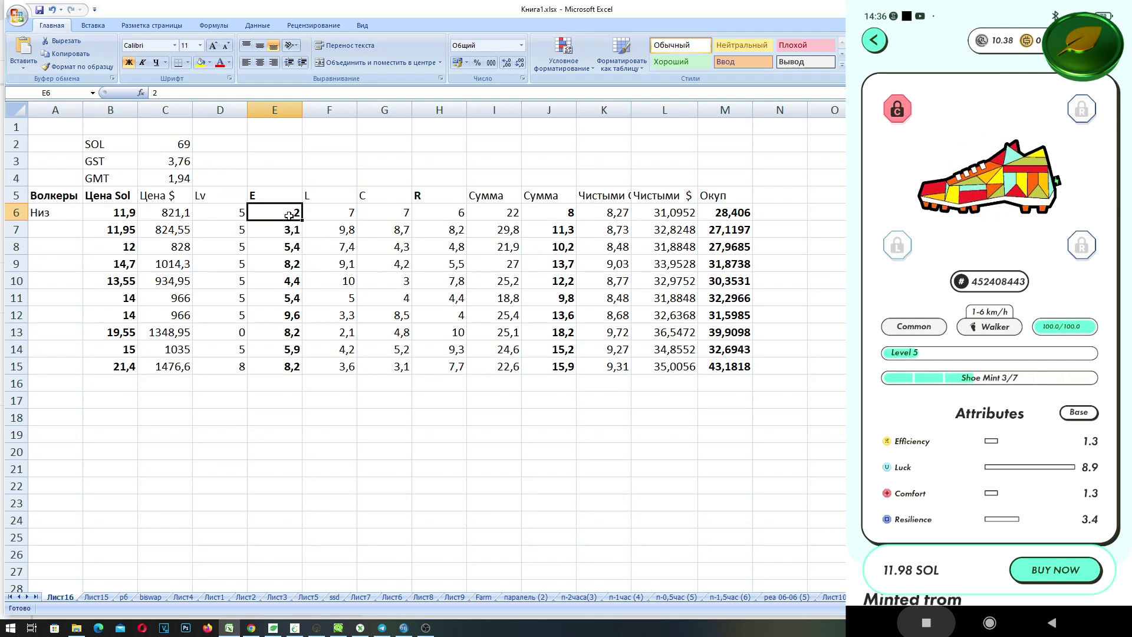
pyautogui.moveTo(346, 213); pyautogui.dragTo(388, 214)
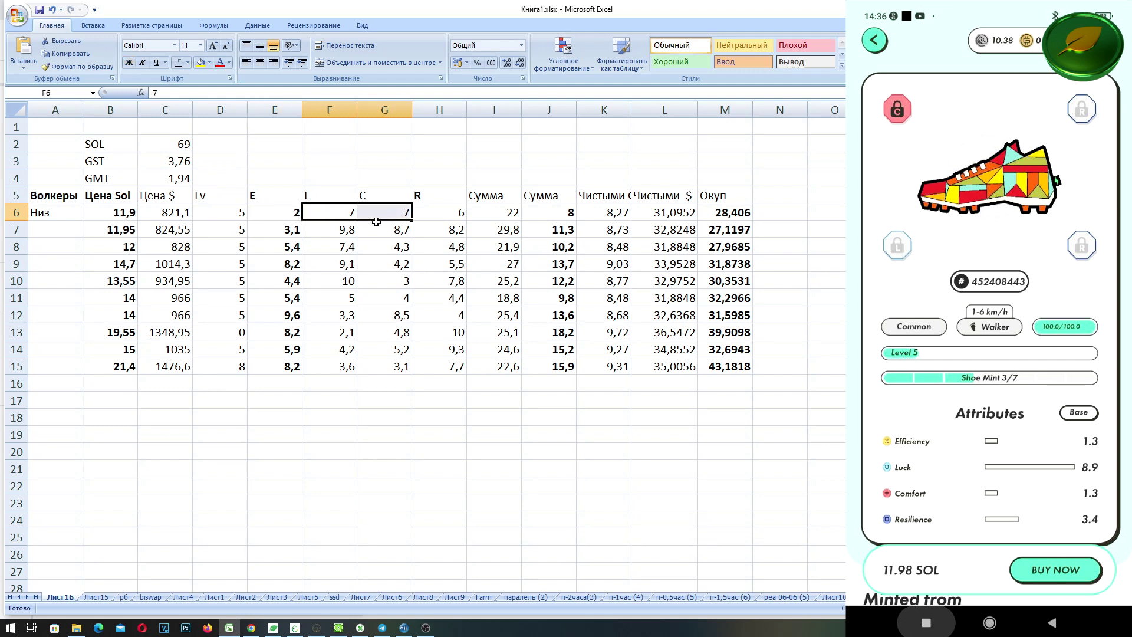
pyautogui.click(434, 217)
pyautogui.click(479, 217)
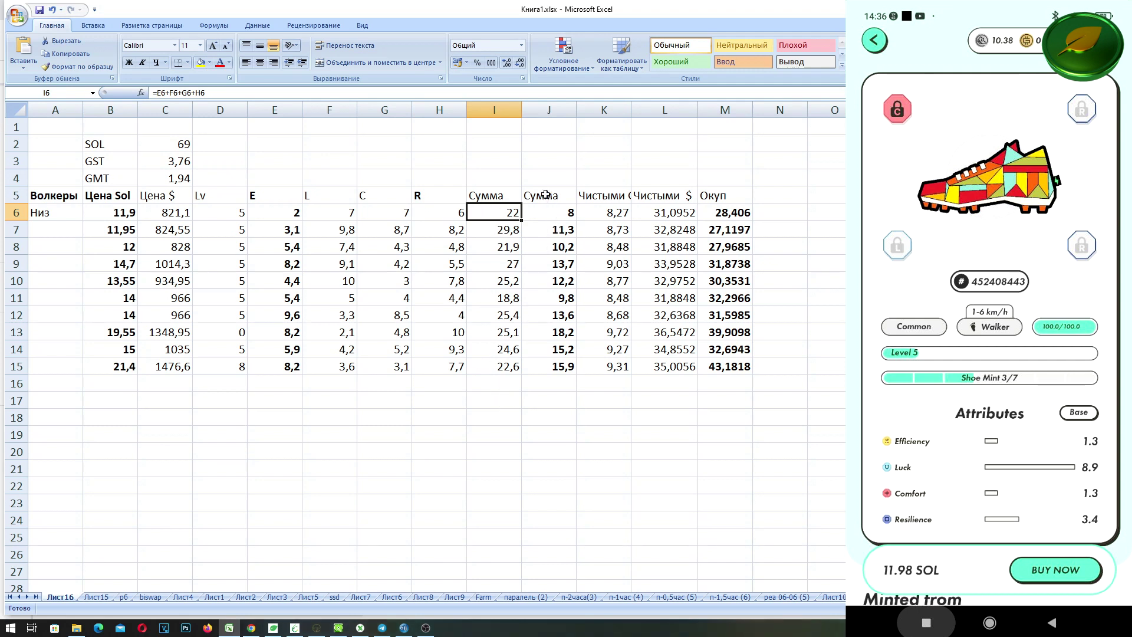
pyautogui.click(549, 109)
pyautogui.click(554, 218)
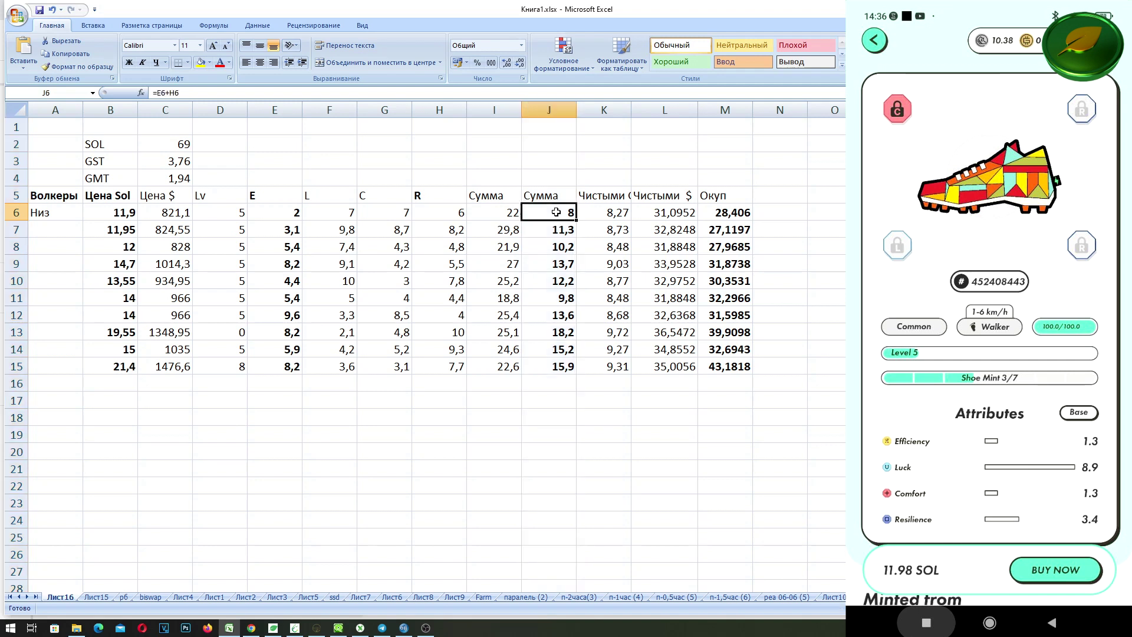
pyautogui.click(286, 217)
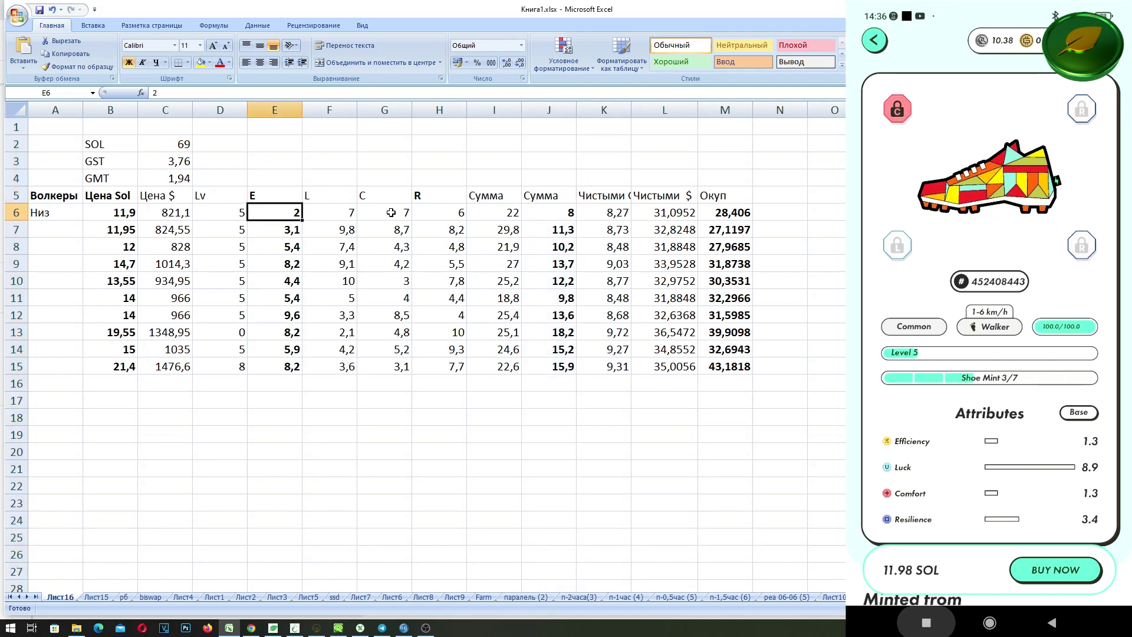
pyautogui.click(436, 212)
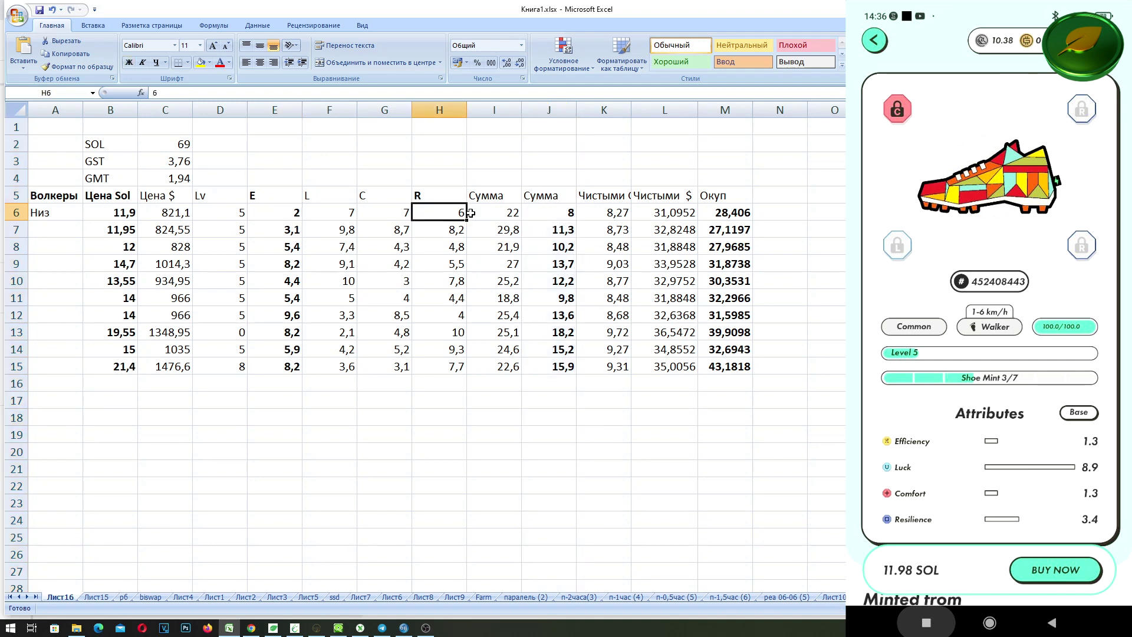
# - Compare the E and R attribute columns with the second Сумма column across the sneaker rows
pyautogui.moveTo(279, 213); pyautogui.dragTo(283, 366)
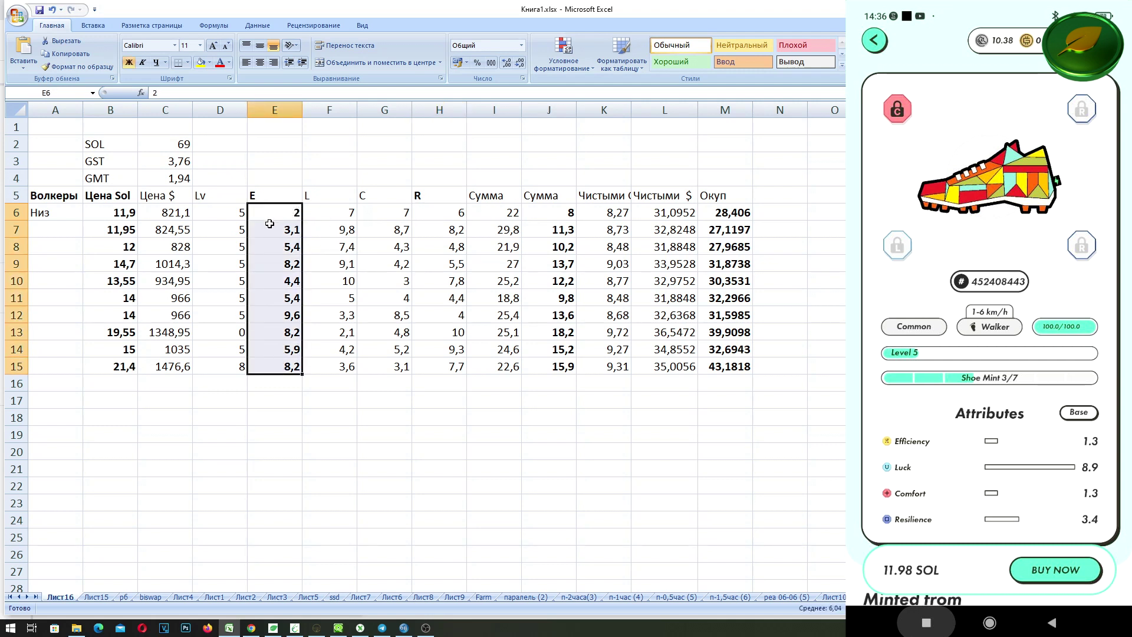
pyautogui.click(278, 230)
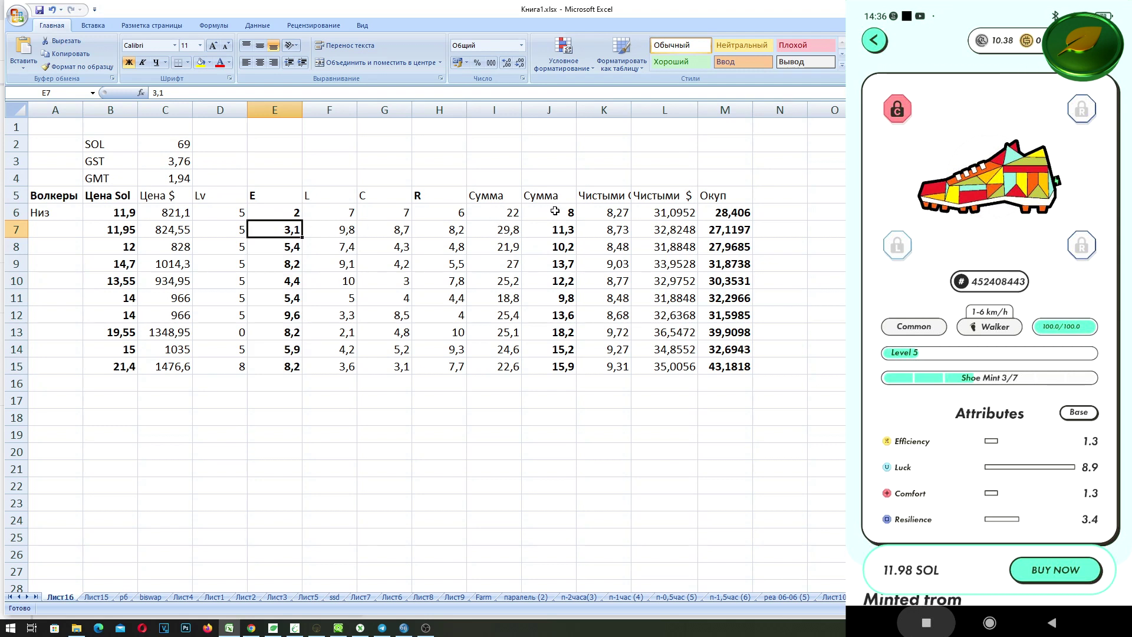
pyautogui.moveTo(551, 212); pyautogui.dragTo(551, 382)
pyautogui.click(439, 110)
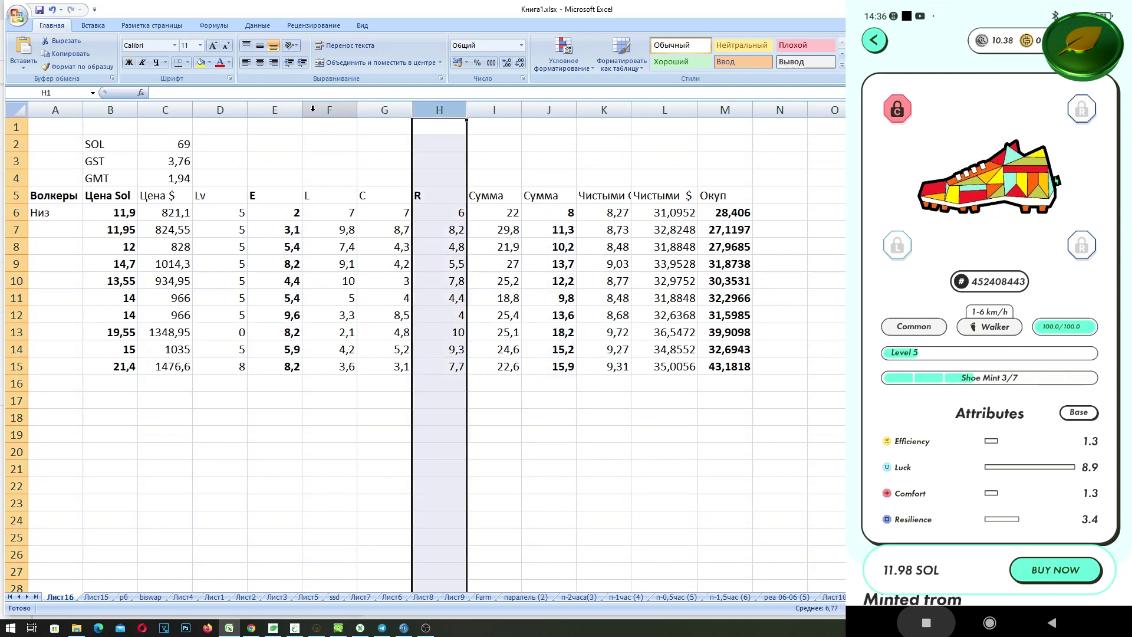
pyautogui.keyDown('ctrl'); pyautogui.click(274, 109); pyautogui.keyUp('ctrl')
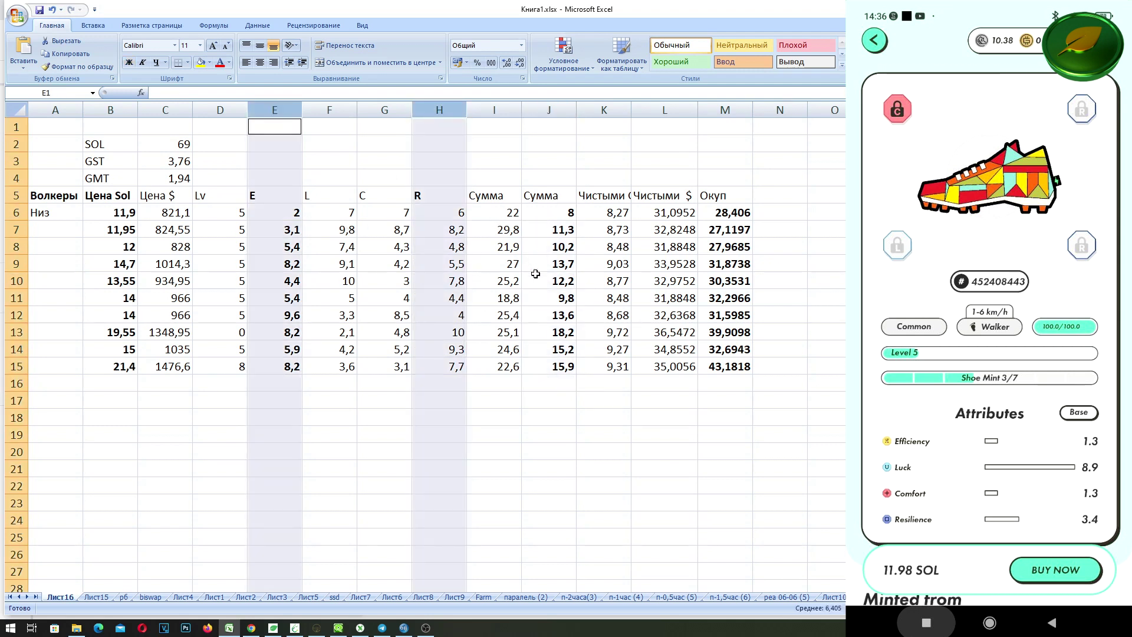
pyautogui.click(275, 109)
pyautogui.click(548, 417)
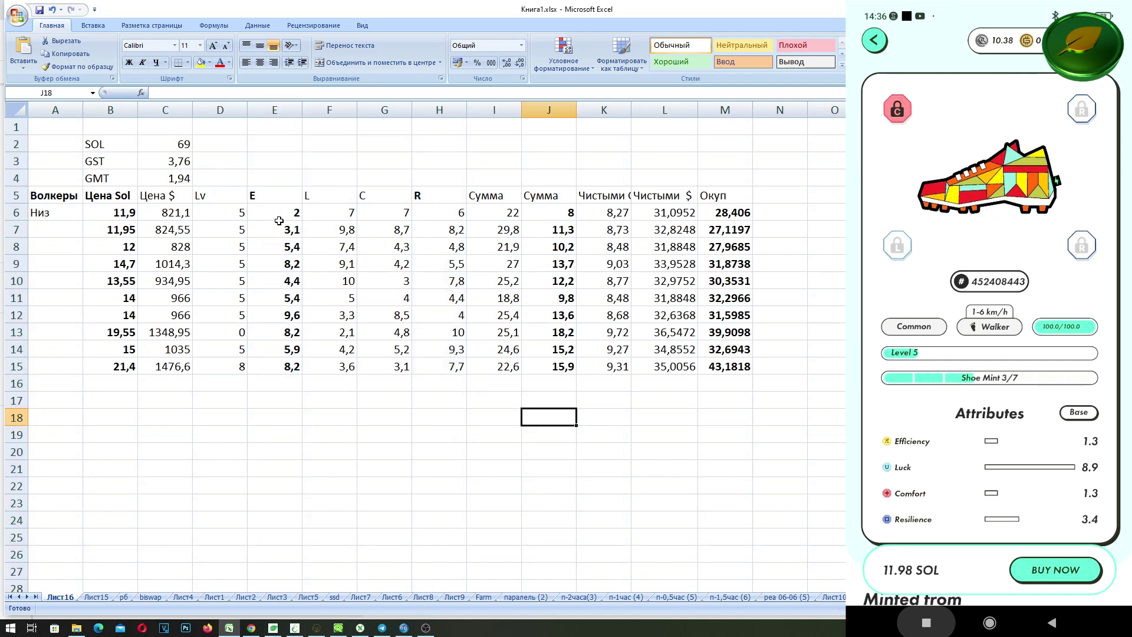
pyautogui.click(275, 110)
pyautogui.click(436, 107)
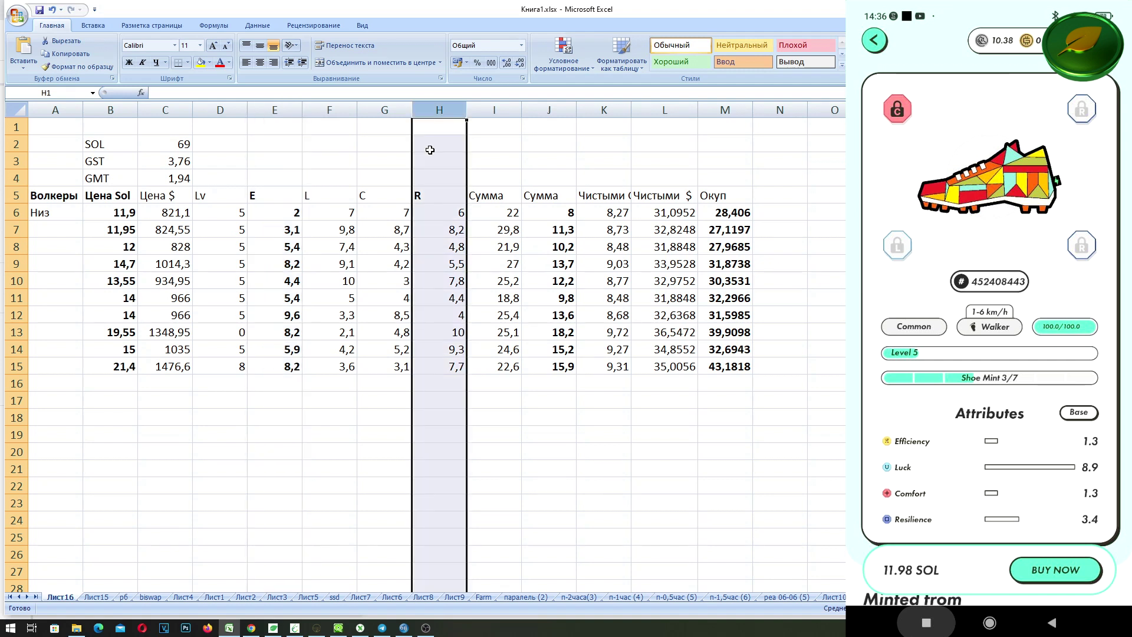
pyautogui.click(539, 232)
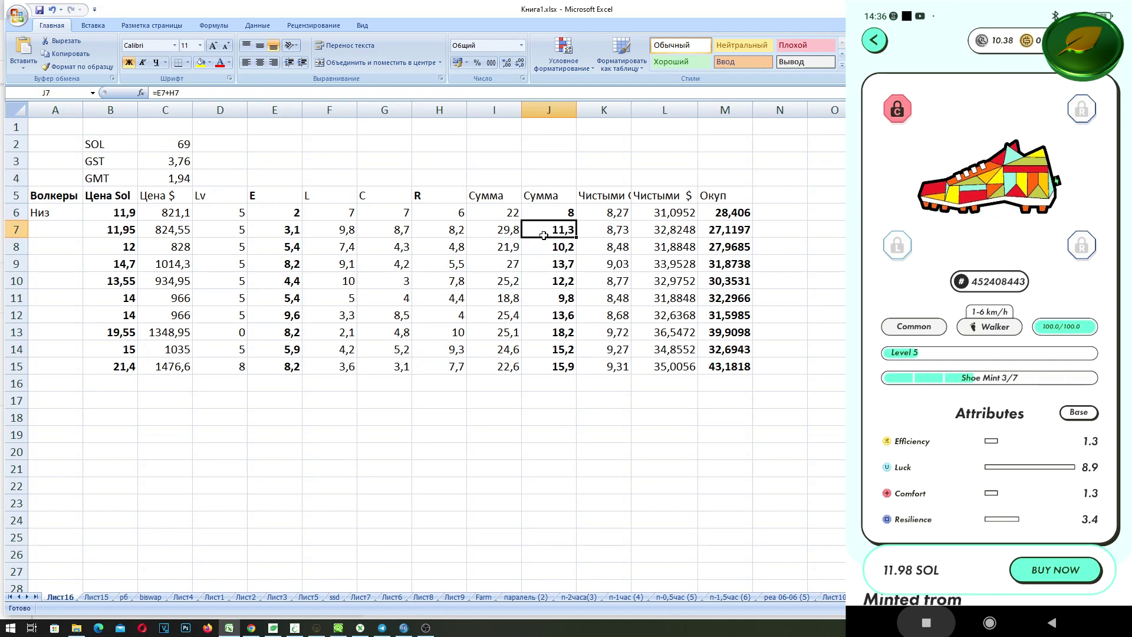
pyautogui.click(560, 213)
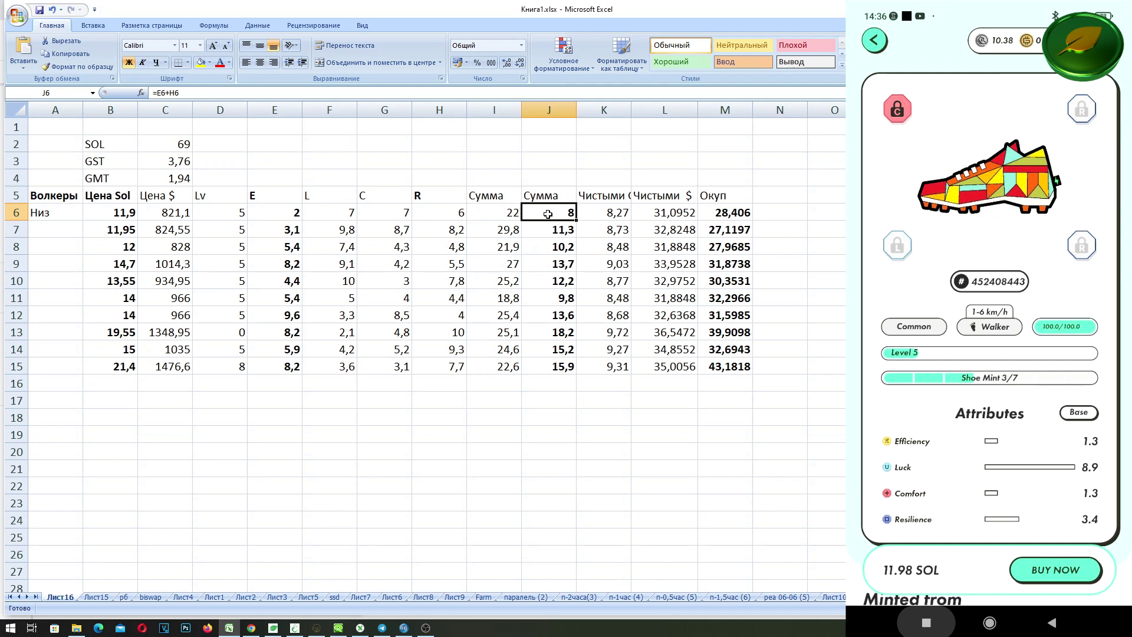
# - Enter the label "9ур" in K4, above the Чистыми GST heading
pyautogui.click(613, 211)
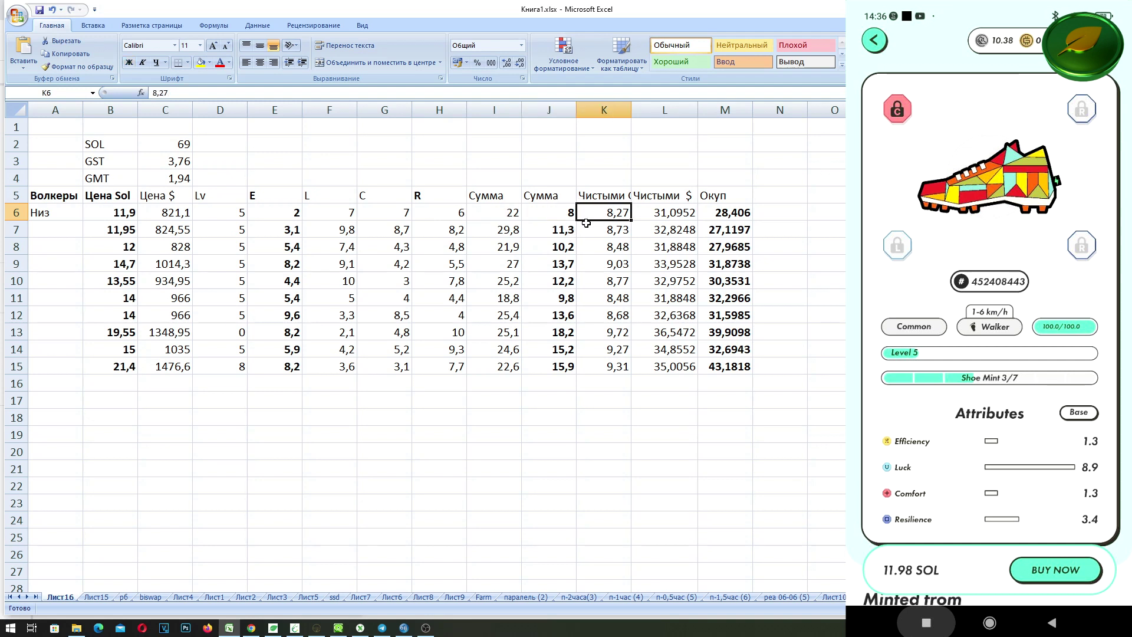
pyautogui.click(598, 175)
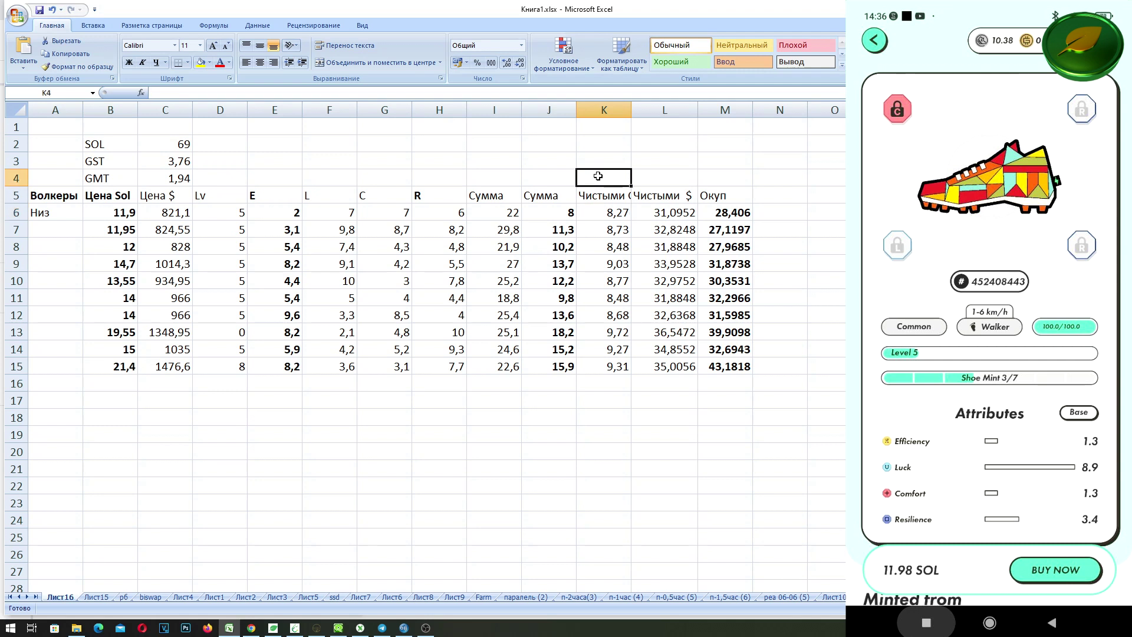
pyautogui.write('9')
pyautogui.write('ур')
pyautogui.press('Return')
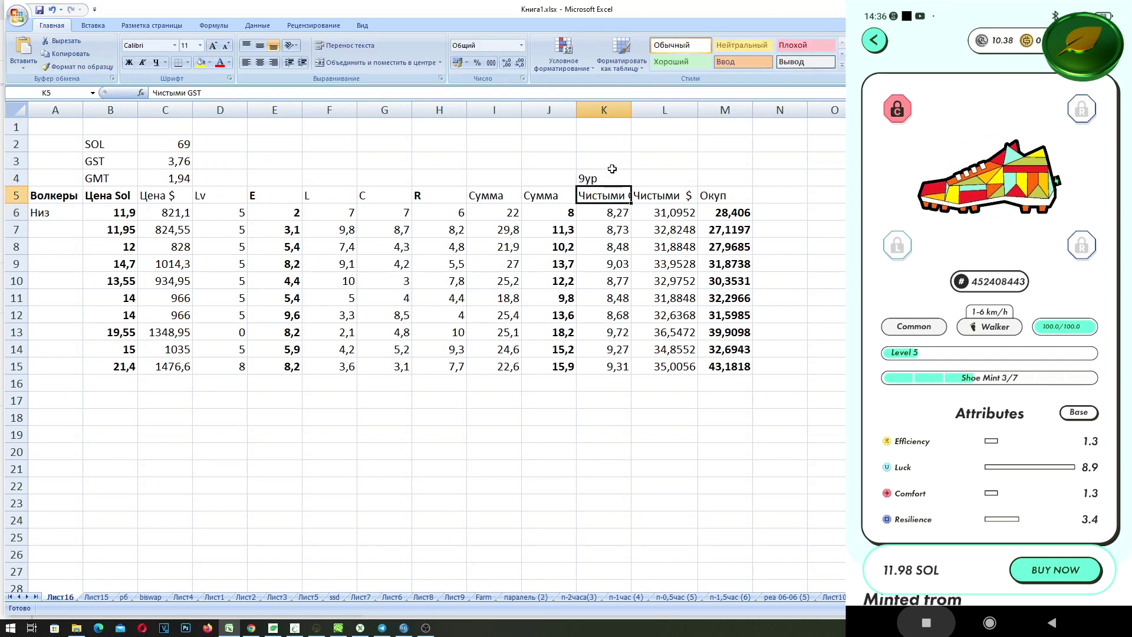
# - Review the Низ row's Lv, E, Чистыми GST and Окуп cells
pyautogui.click(239, 213)
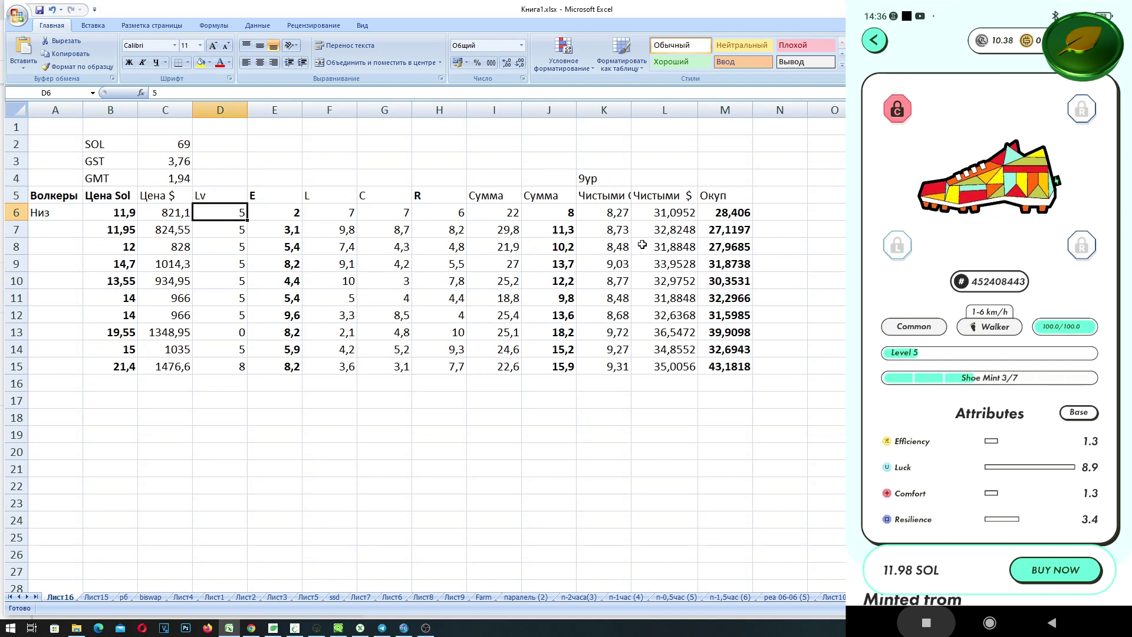
pyautogui.click(721, 216)
pyautogui.click(598, 215)
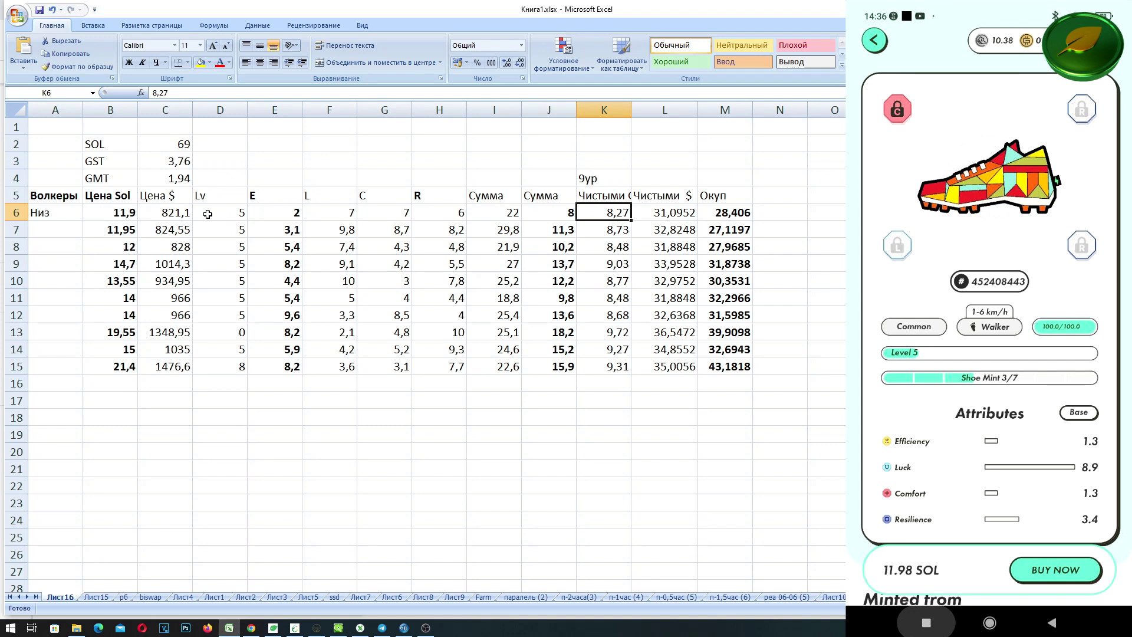
pyautogui.click(282, 216)
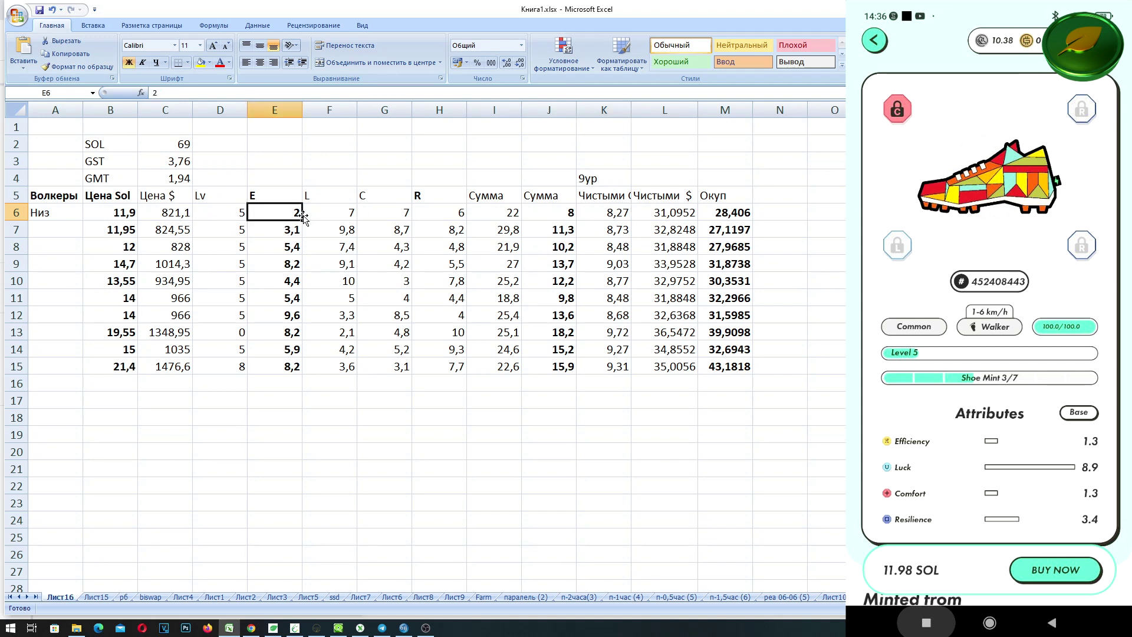
# - Make the GST rate label in B3 bold and check the Низ row's Чистыми GST and Чистыми $ cells
pyautogui.click(644, 216)
pyautogui.click(606, 217)
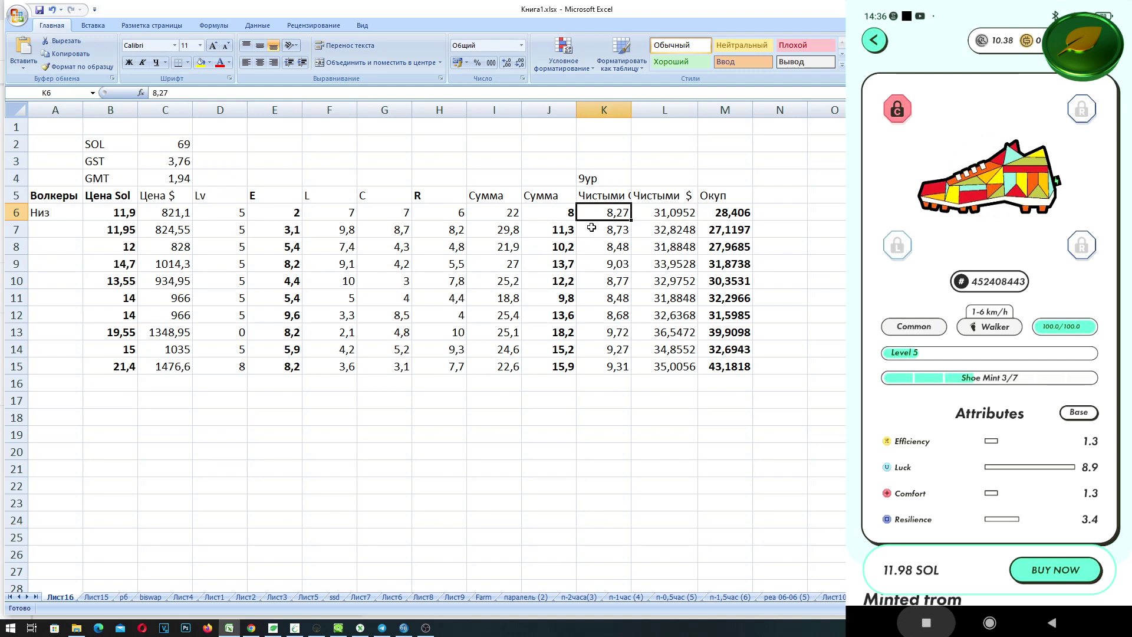
pyautogui.click(664, 216)
pyautogui.click(619, 216)
pyautogui.click(659, 212)
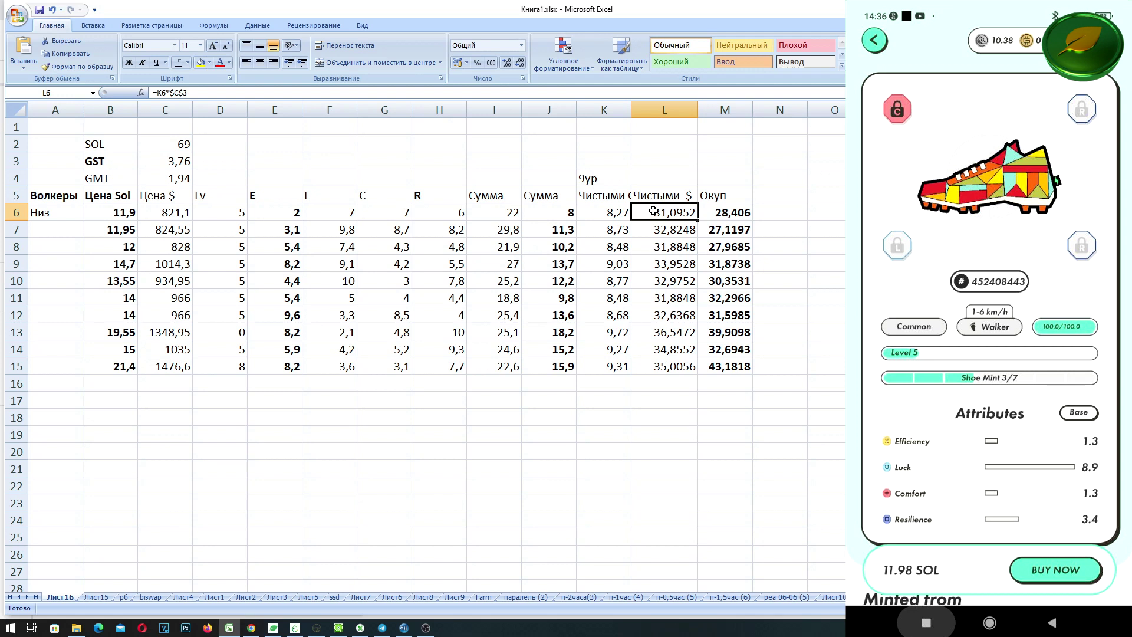
# - Inspect the formula in the Низ row's Окуп cell and relate it to the row's Чистыми GST value
pyautogui.click(749, 214)
pyautogui.click(809, 248)
pyautogui.click(725, 213)
pyautogui.press('F2')
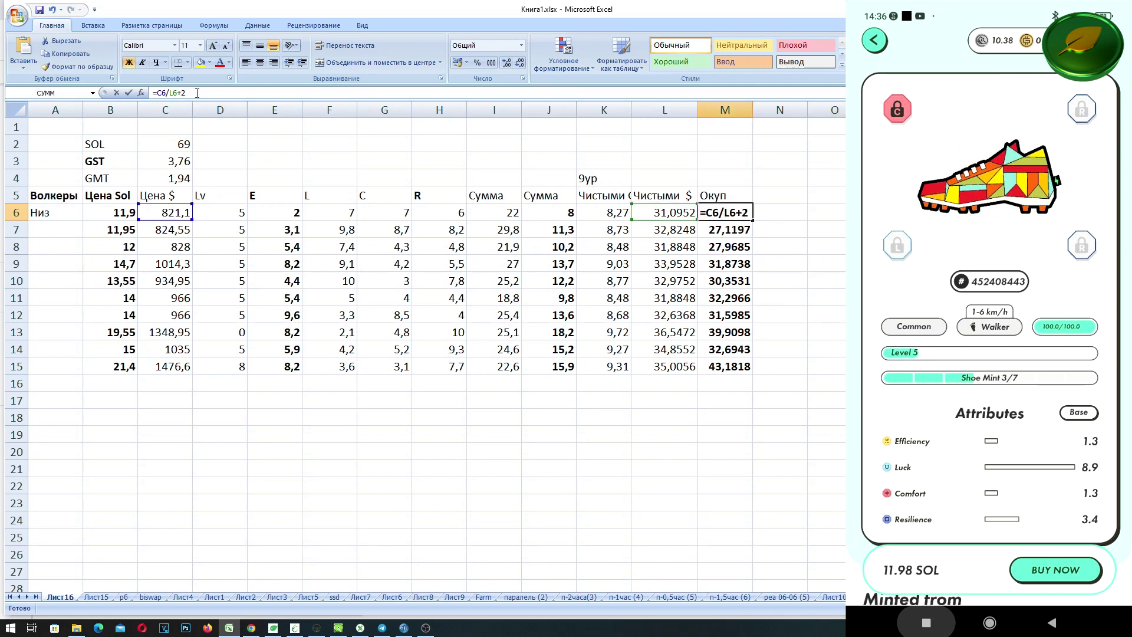
pyautogui.press('Escape')
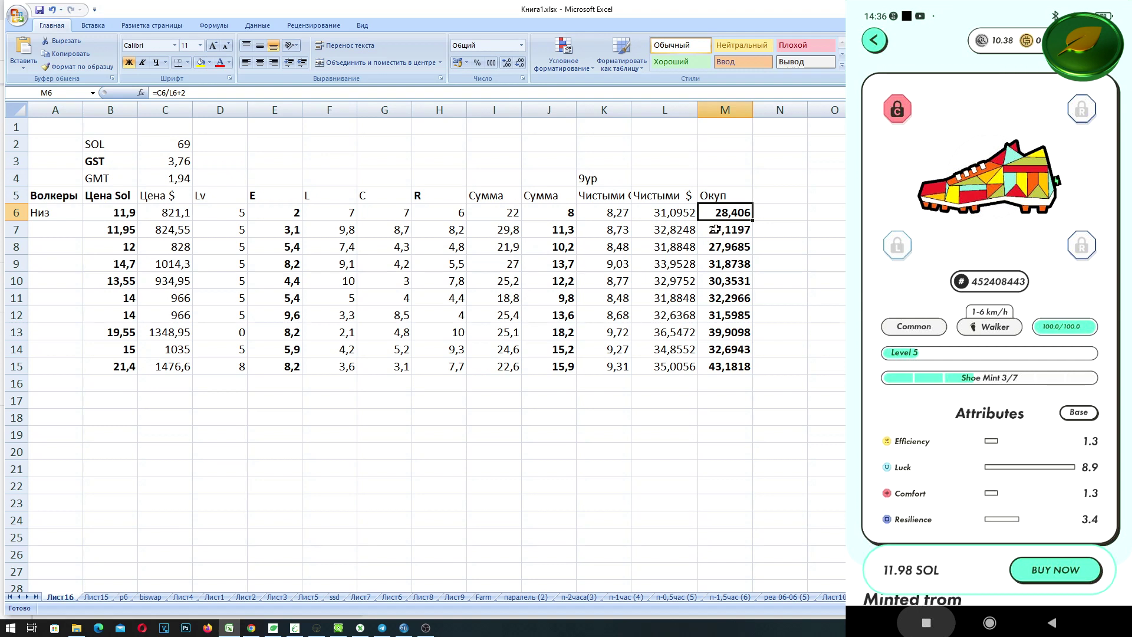
pyautogui.click(790, 220)
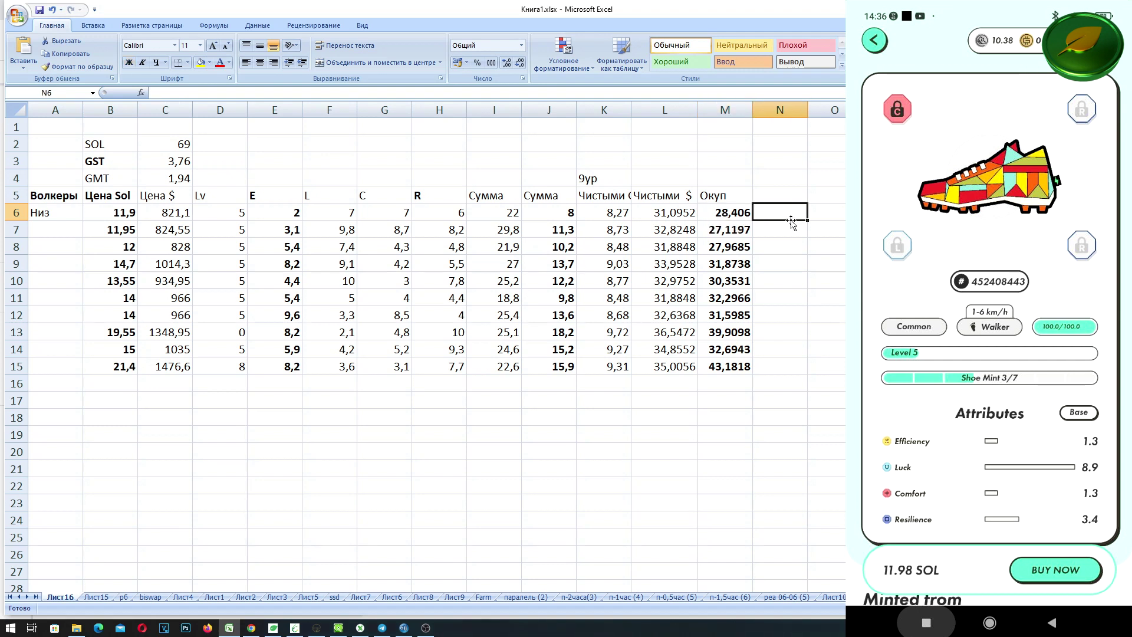
pyautogui.click(744, 227)
pyautogui.press('Up')
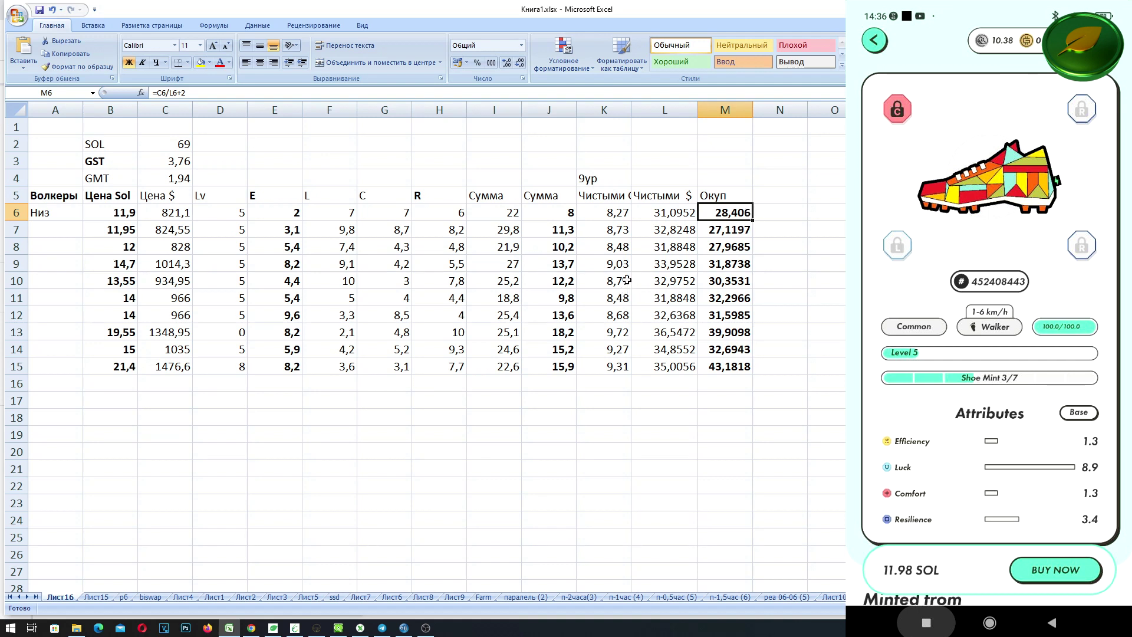
pyautogui.click(612, 214)
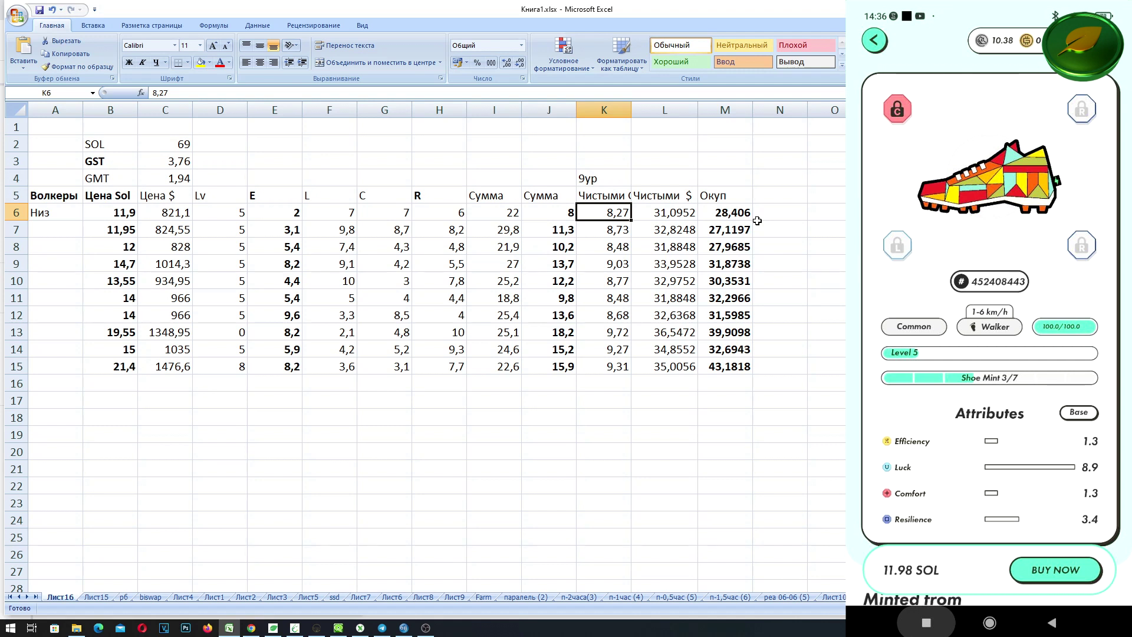
# - Review row 7's Sol price, E and R attributes, second Сумма, Чистыми GST and Окуп
pyautogui.click(6, 228)
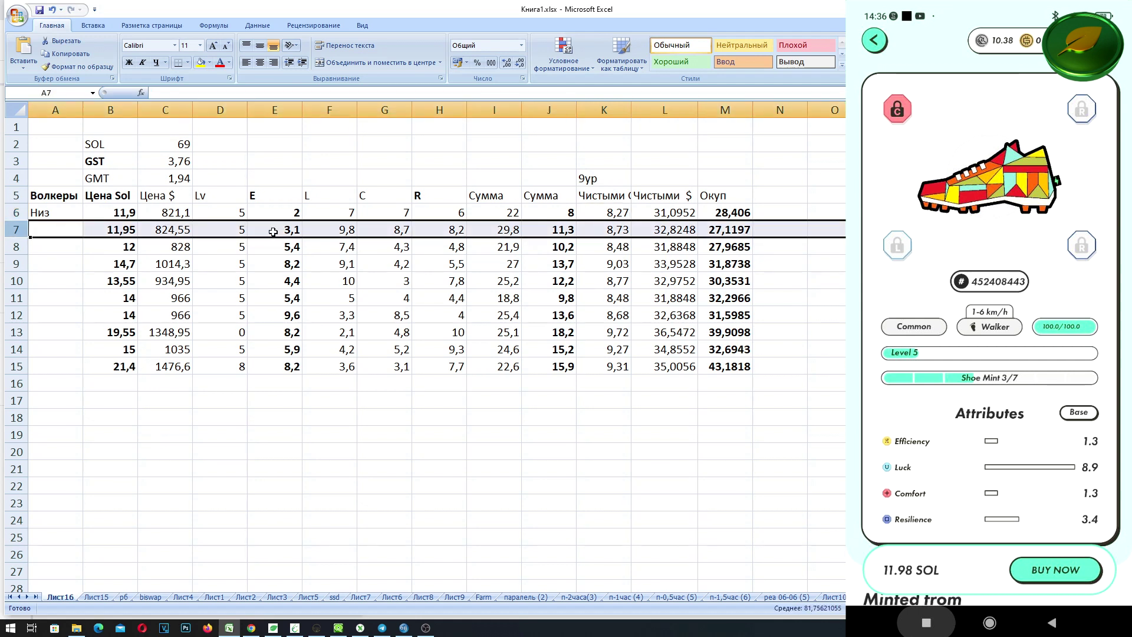
pyautogui.click(113, 230)
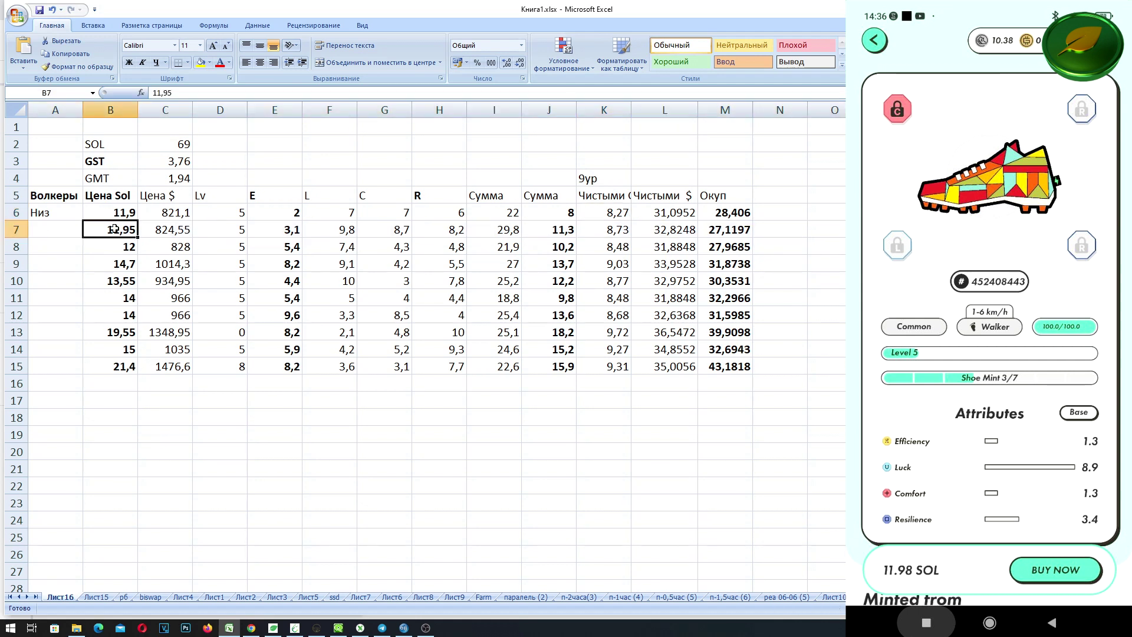
pyautogui.click(282, 231)
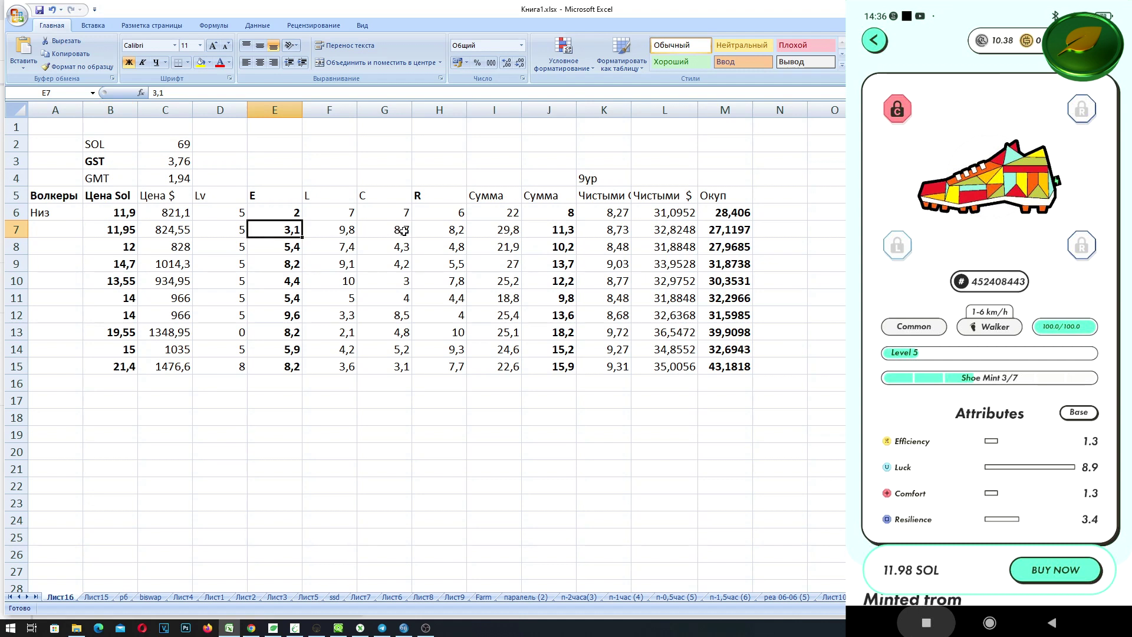
pyautogui.click(437, 231)
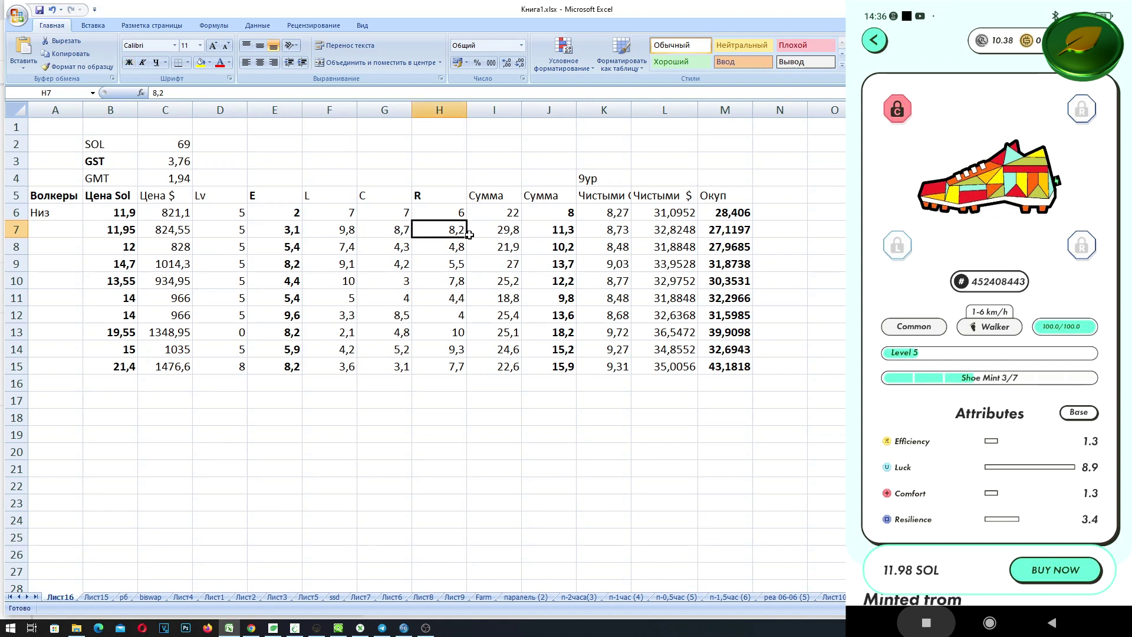
pyautogui.click(552, 231)
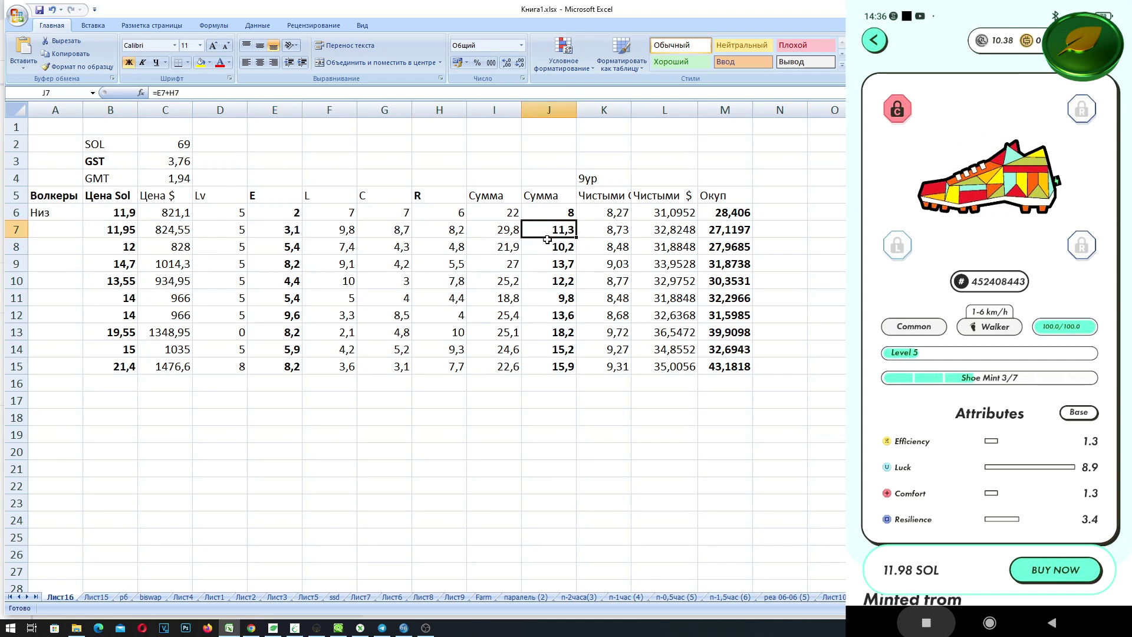
pyautogui.click(601, 231)
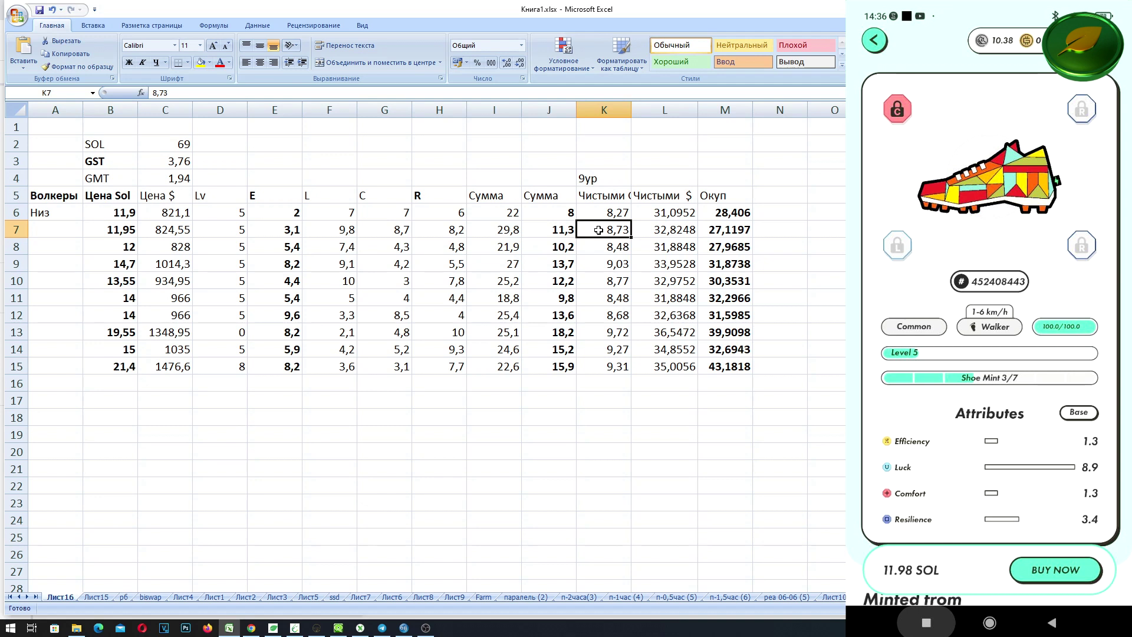
pyautogui.click(711, 233)
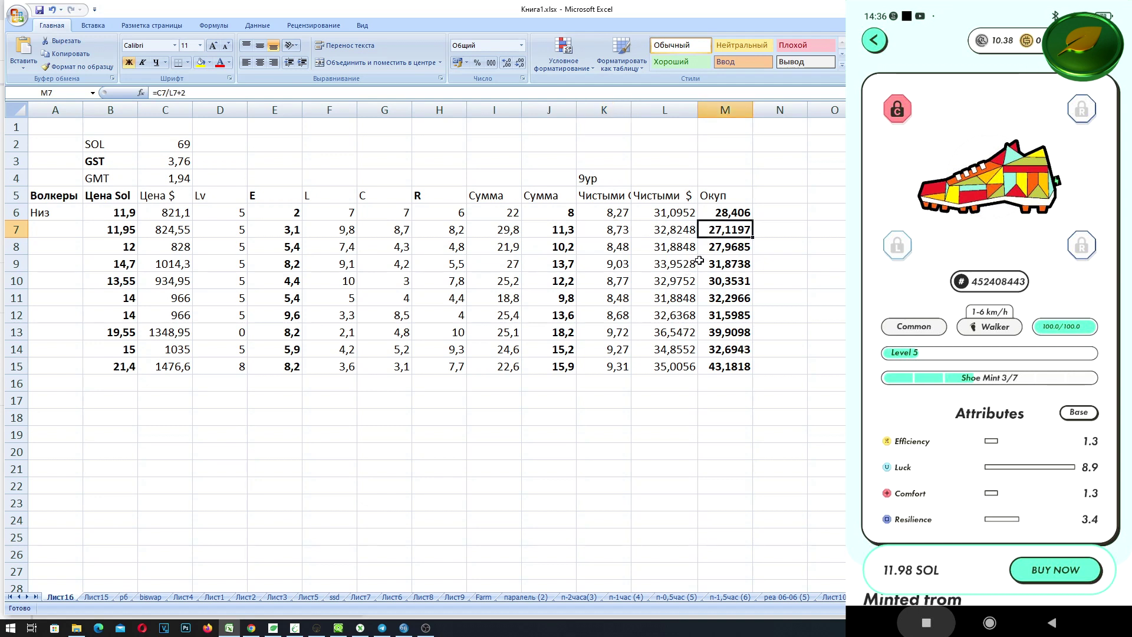
# - Check row 7's Sol price and compare its second Сумма with the Низ row's
pyautogui.click(121, 231)
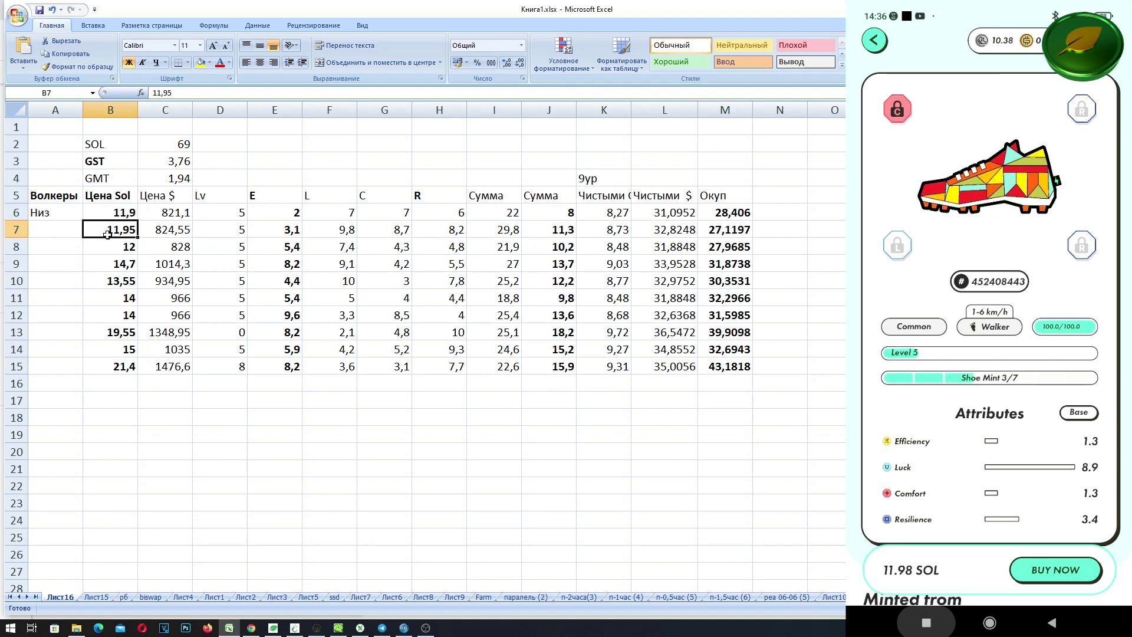
pyautogui.click(556, 232)
pyautogui.moveTo(556, 232); pyautogui.dragTo(565, 215)
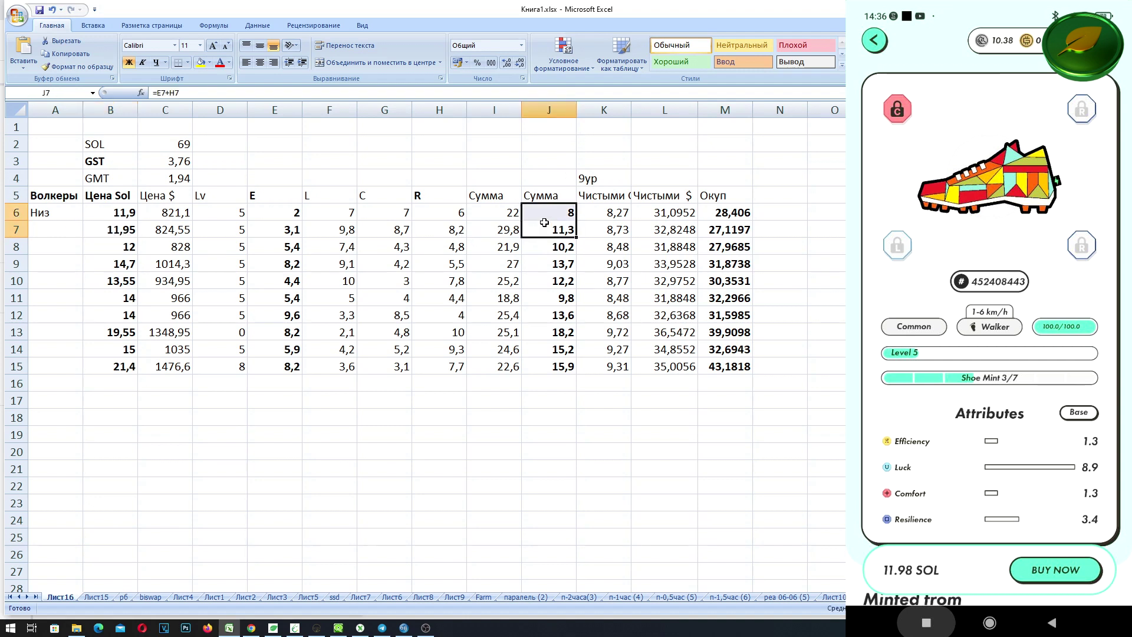
# - Review row 8's E and R attributes, second Сумма, net income in GST and dollars, and Окуп
pyautogui.click(16, 247)
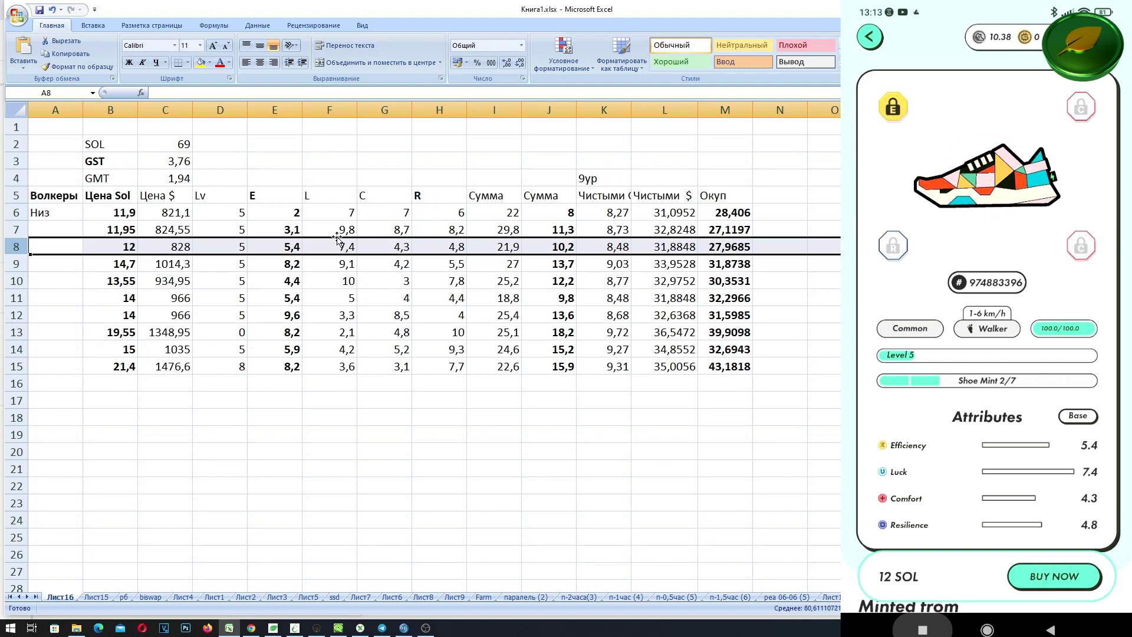
pyautogui.click(272, 246)
pyautogui.click(456, 248)
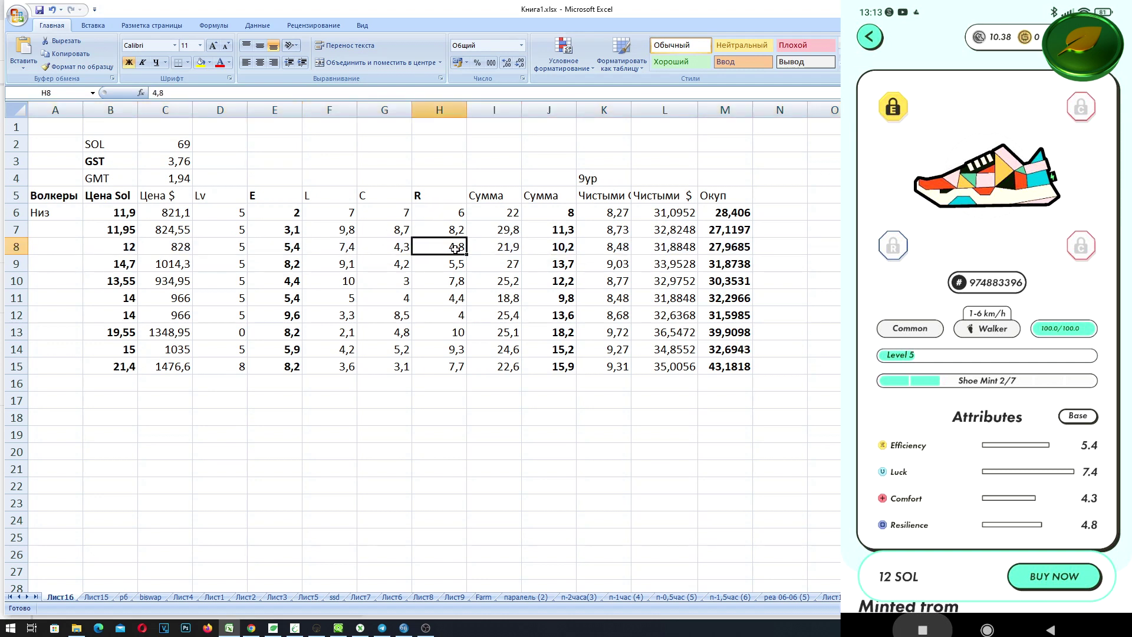
pyautogui.click(548, 248)
pyautogui.click(609, 249)
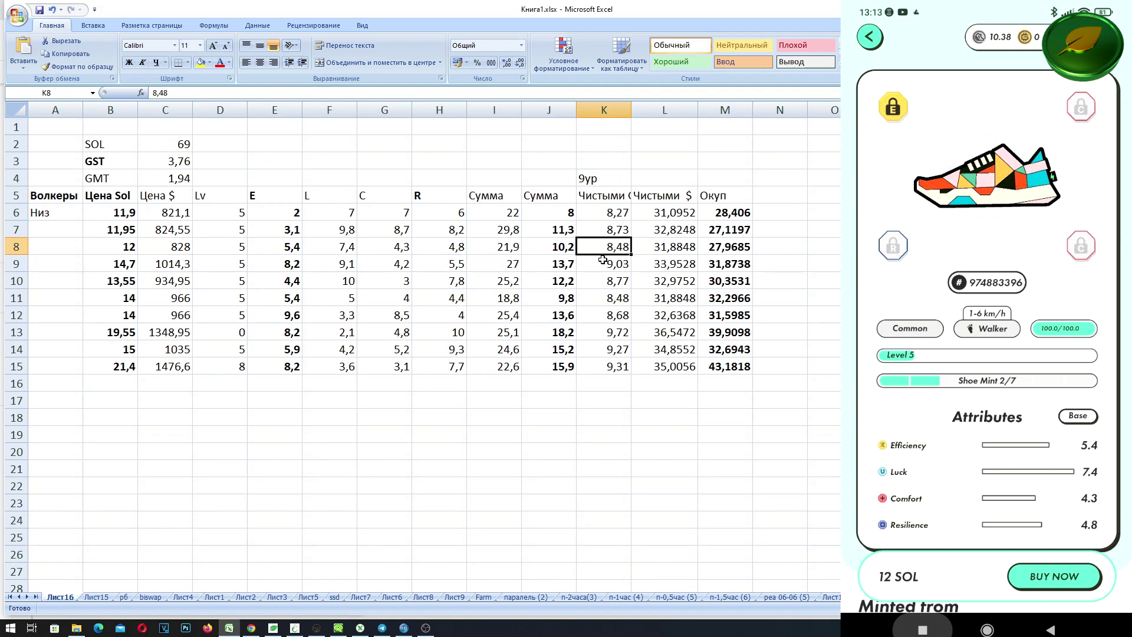
pyautogui.click(662, 247)
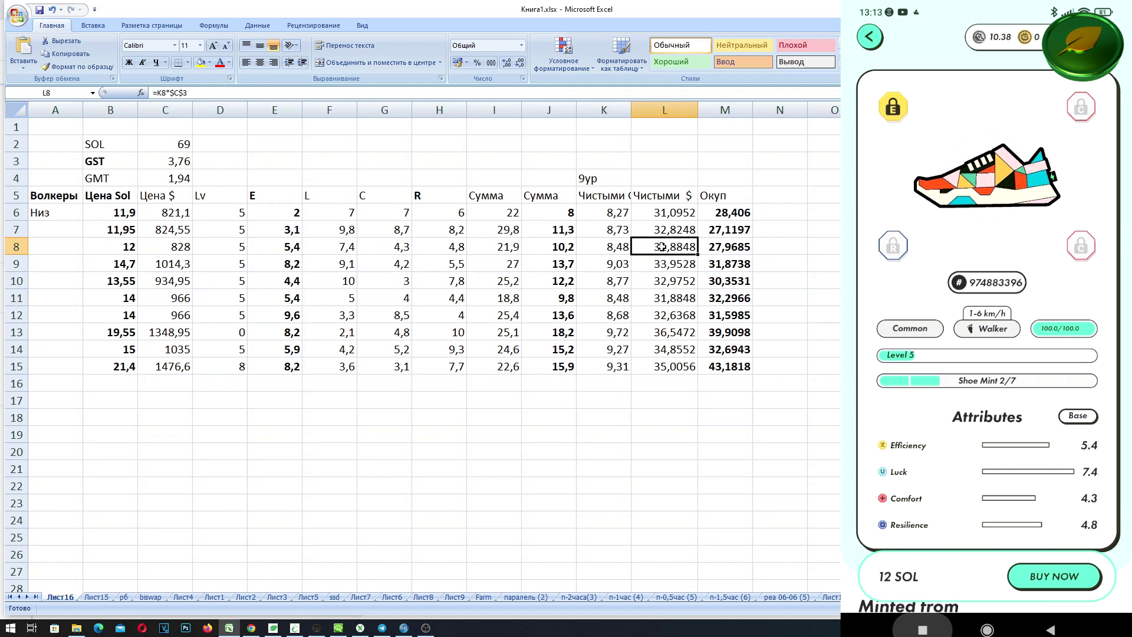
pyautogui.press('Right')
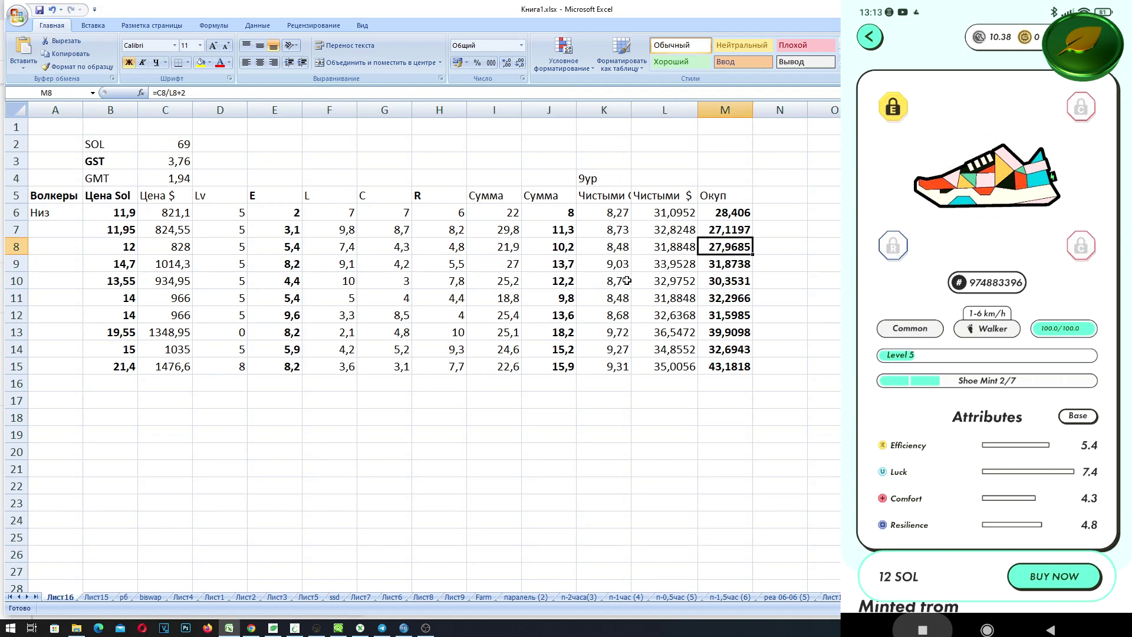
# - Examine row 9's price in Sol and dollars and its E, L, C and R attributes
pyautogui.click(7, 264)
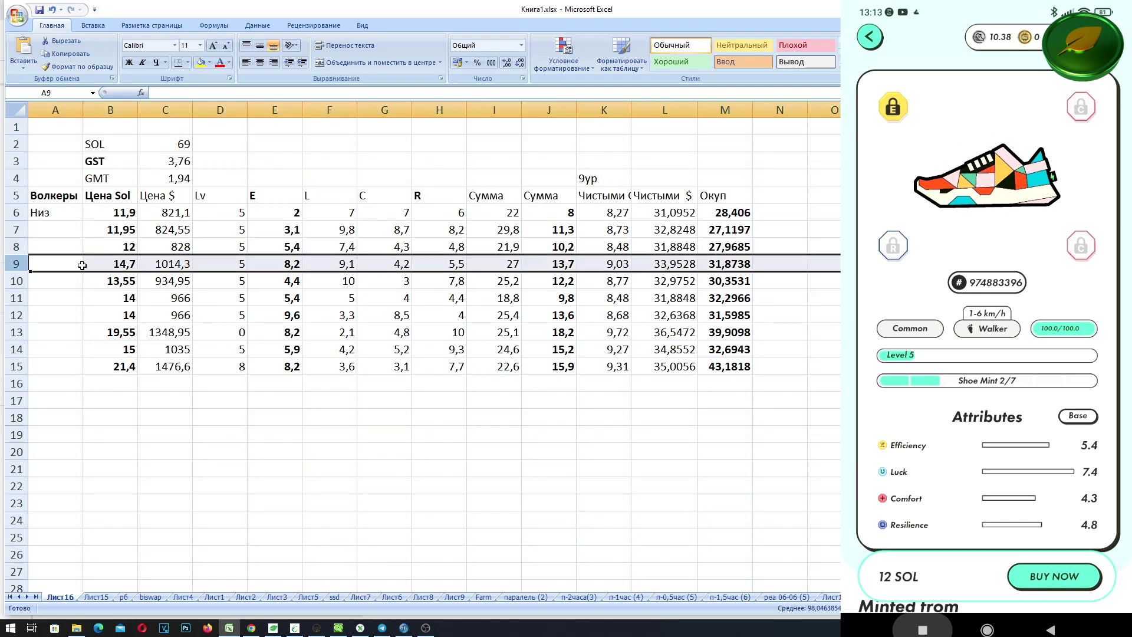
pyautogui.click(113, 264)
pyautogui.click(154, 266)
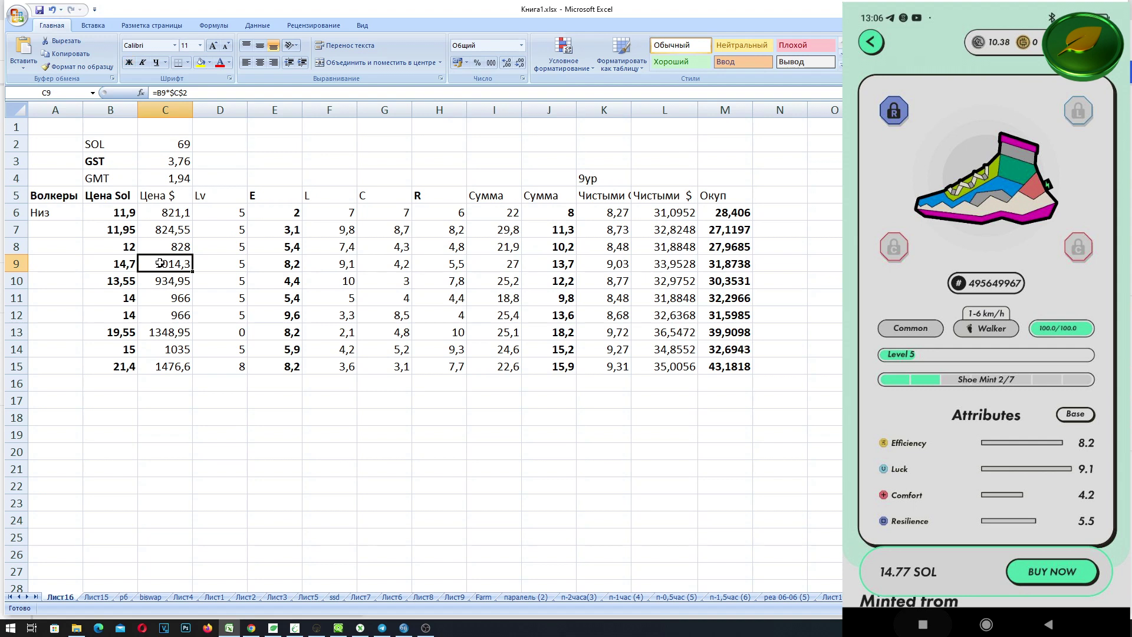
pyautogui.click(275, 269)
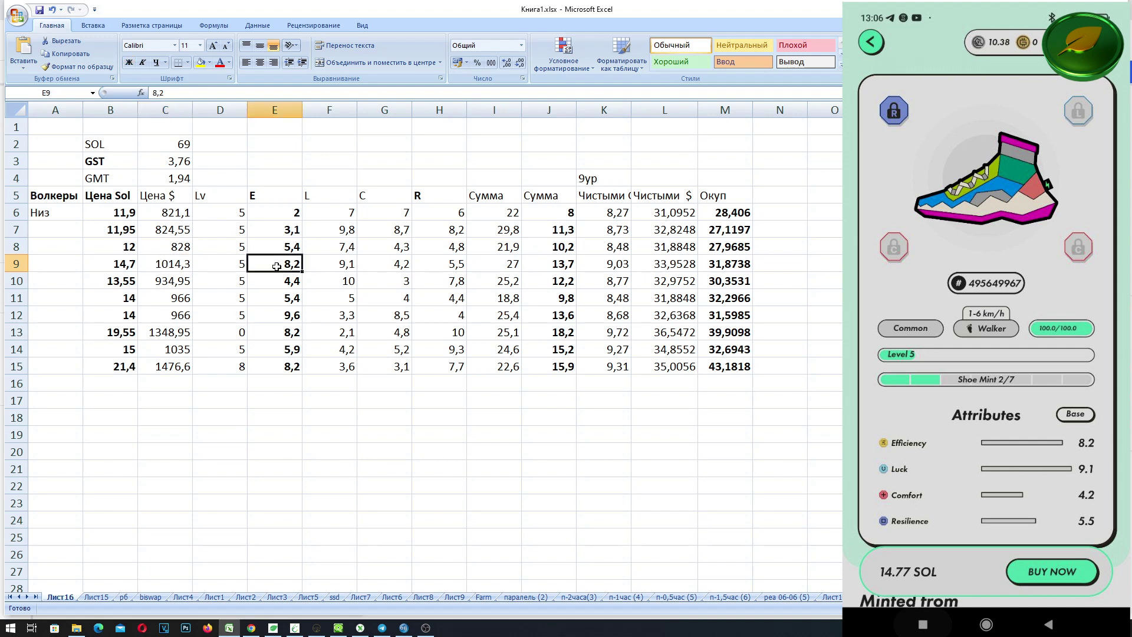
pyautogui.moveTo(335, 266); pyautogui.dragTo(450, 267)
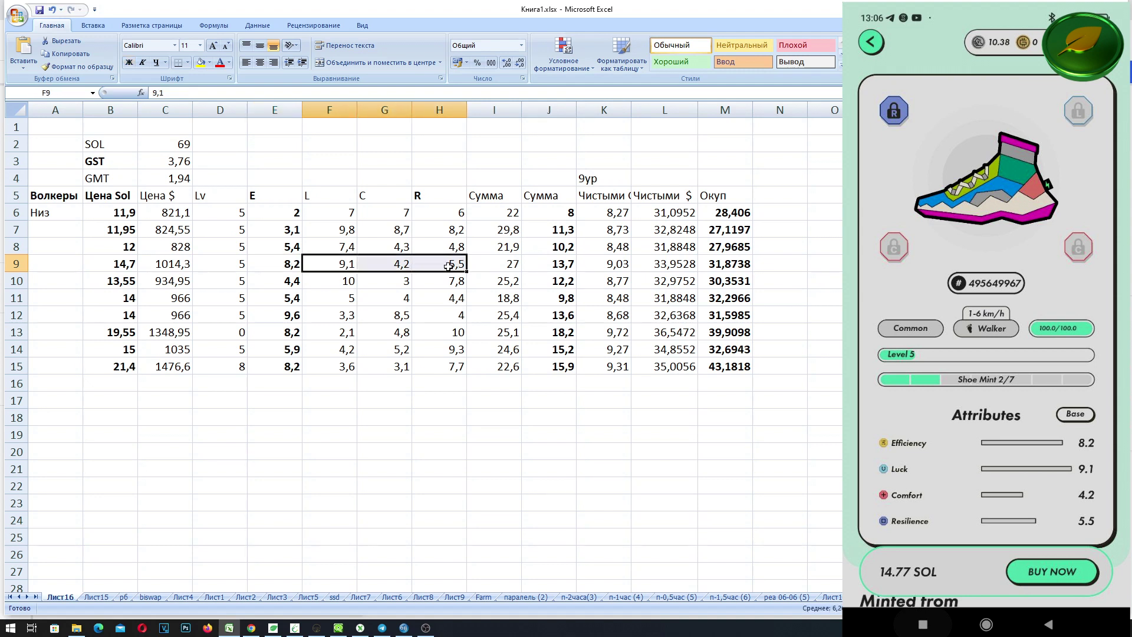
# - Examine row 9's two Сумма cells, Чистыми GST, Чистыми $ and Окуп
pyautogui.click(506, 264)
pyautogui.click(555, 267)
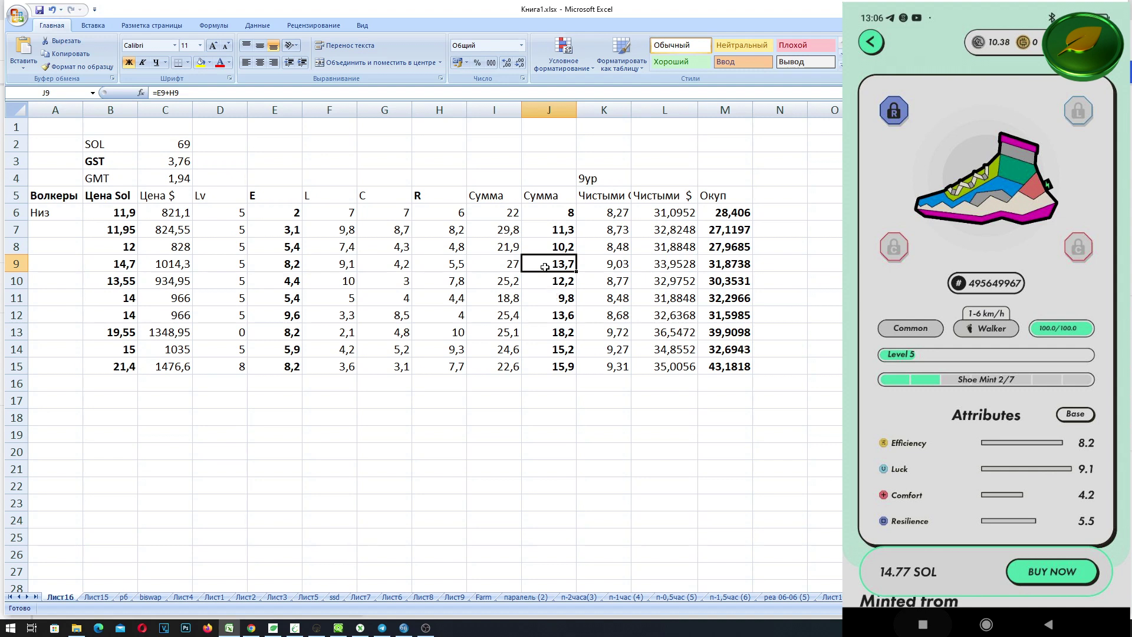
pyautogui.click(619, 264)
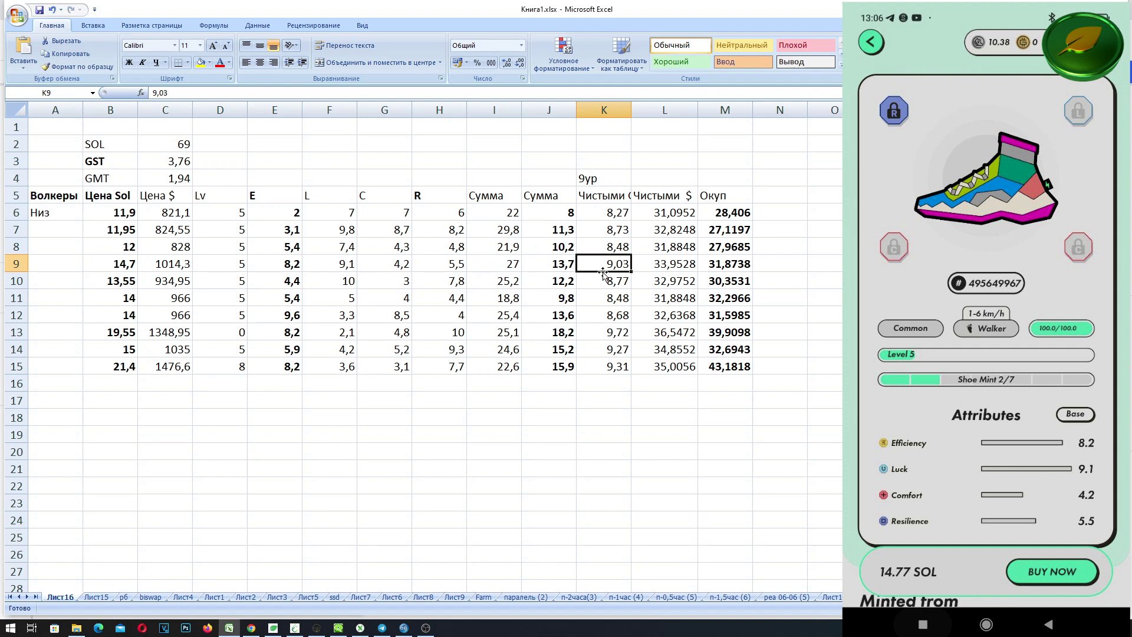
pyautogui.click(681, 265)
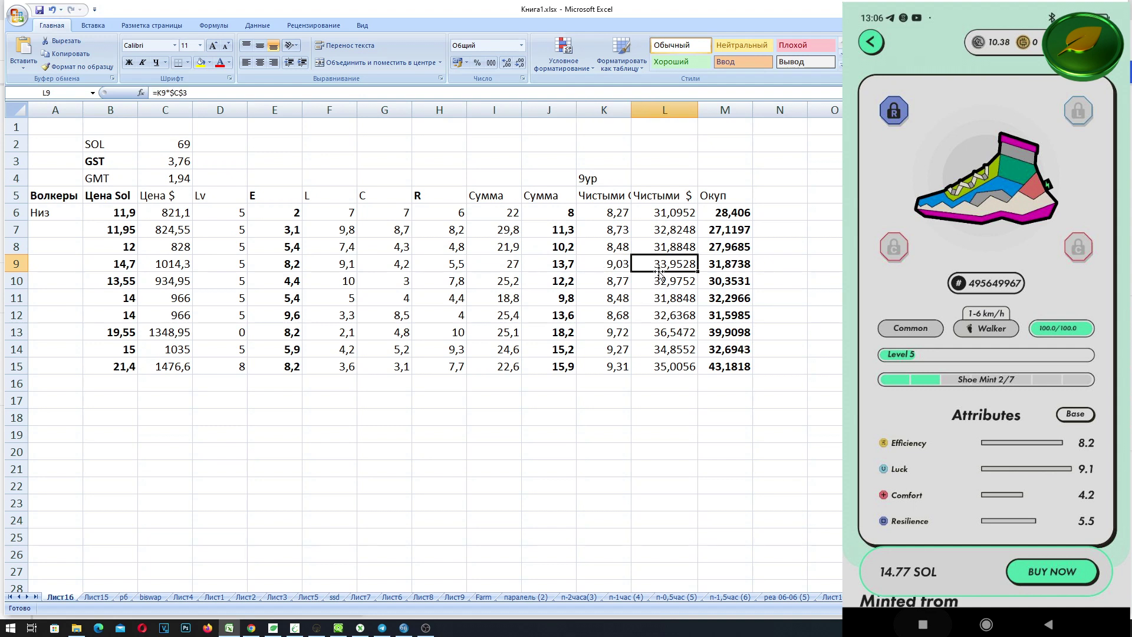
pyautogui.click(715, 266)
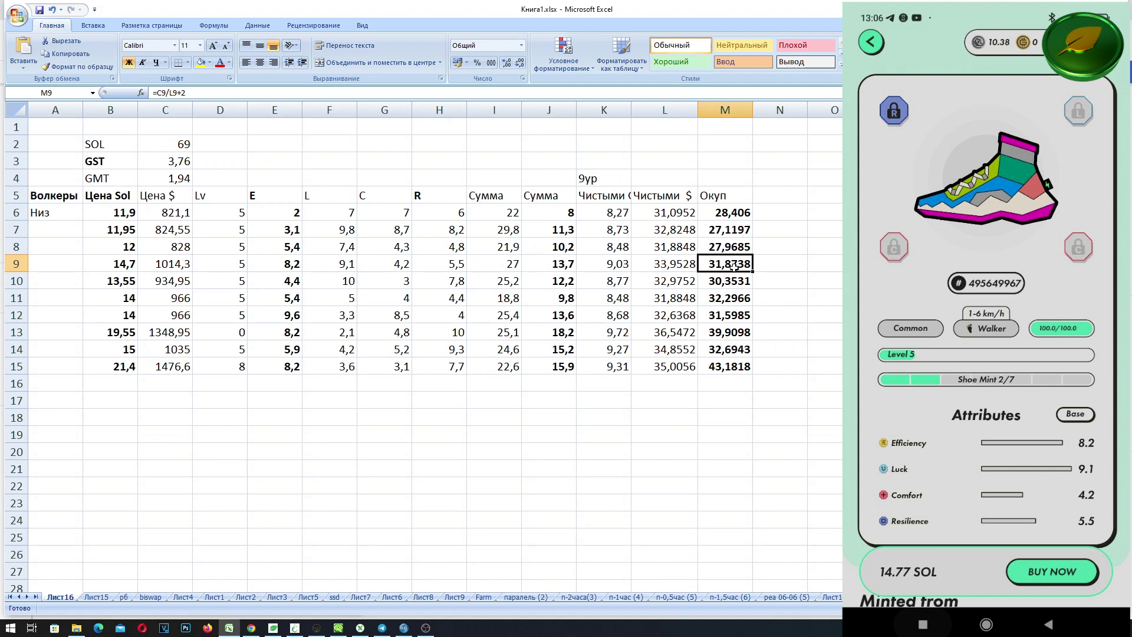
# - Compare row 9's Чистыми $ with the Низ row's and recheck row 9's Окуп
pyautogui.click(669, 263)
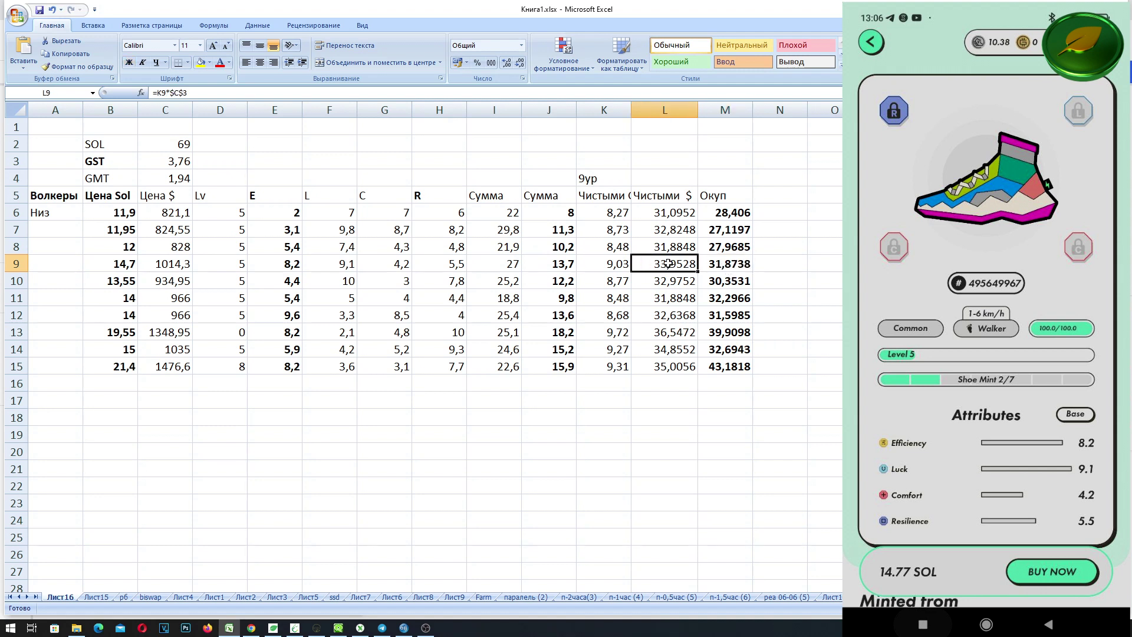
pyautogui.click(665, 213)
pyautogui.click(666, 264)
pyautogui.click(728, 271)
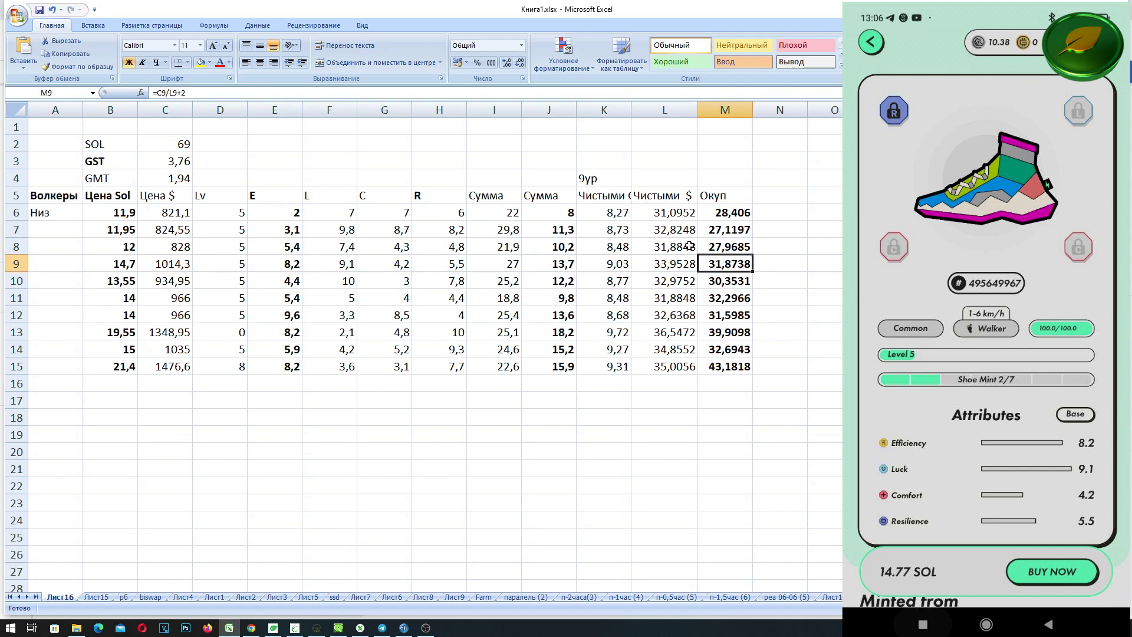
# - Examine row 10's price in Sol and dollars, E attribute, Чистыми GST and Окуп
pyautogui.click(100, 281)
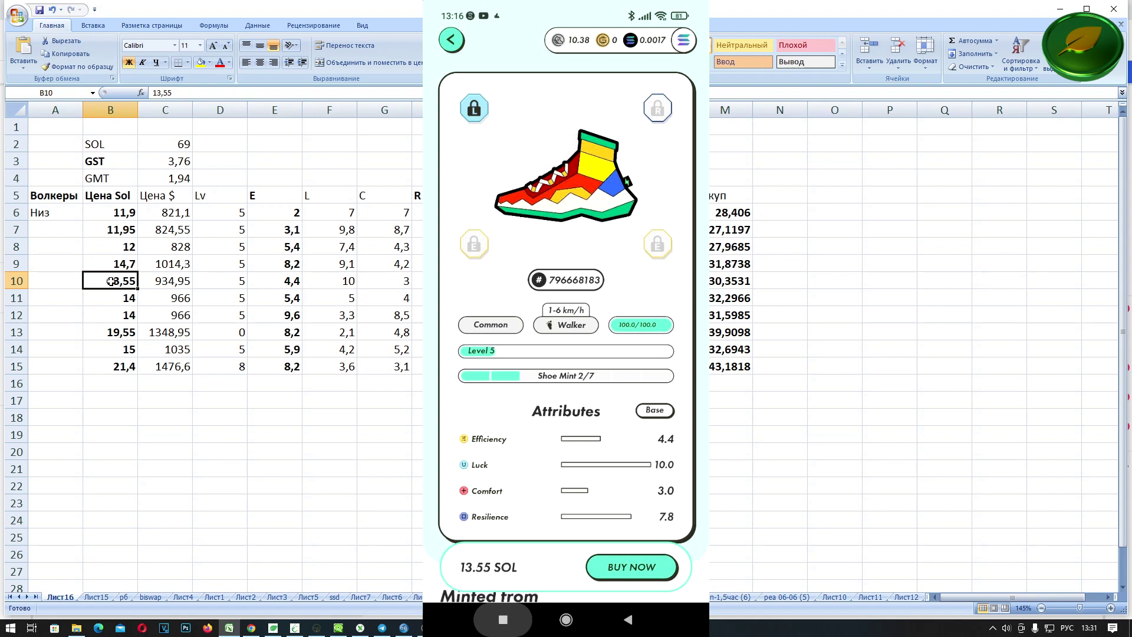
pyautogui.click(164, 281)
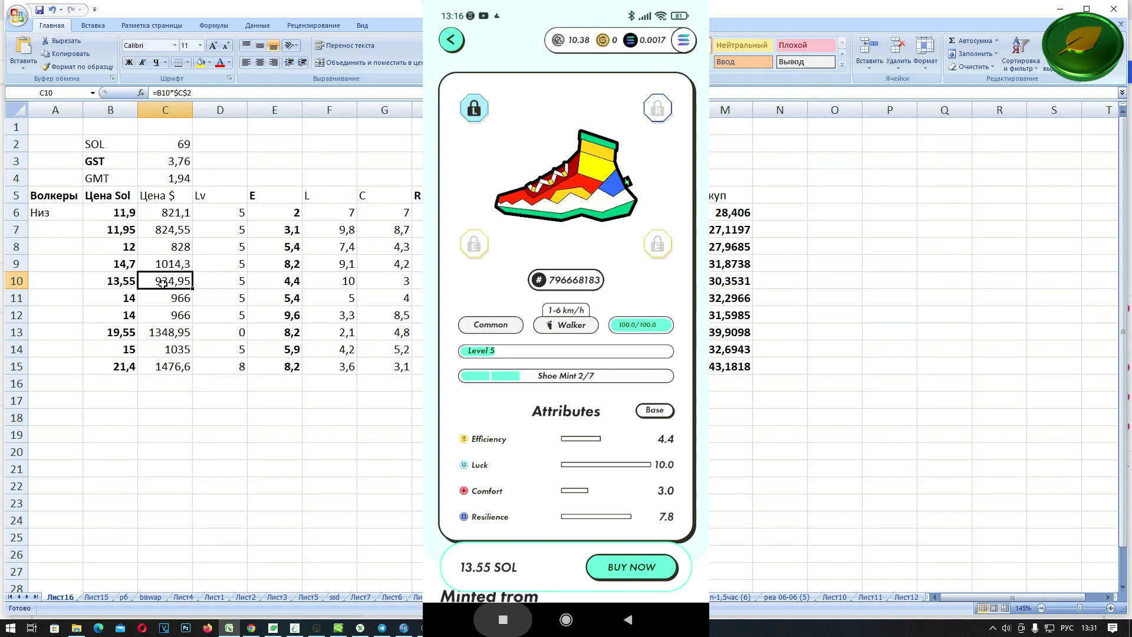
pyautogui.click(275, 284)
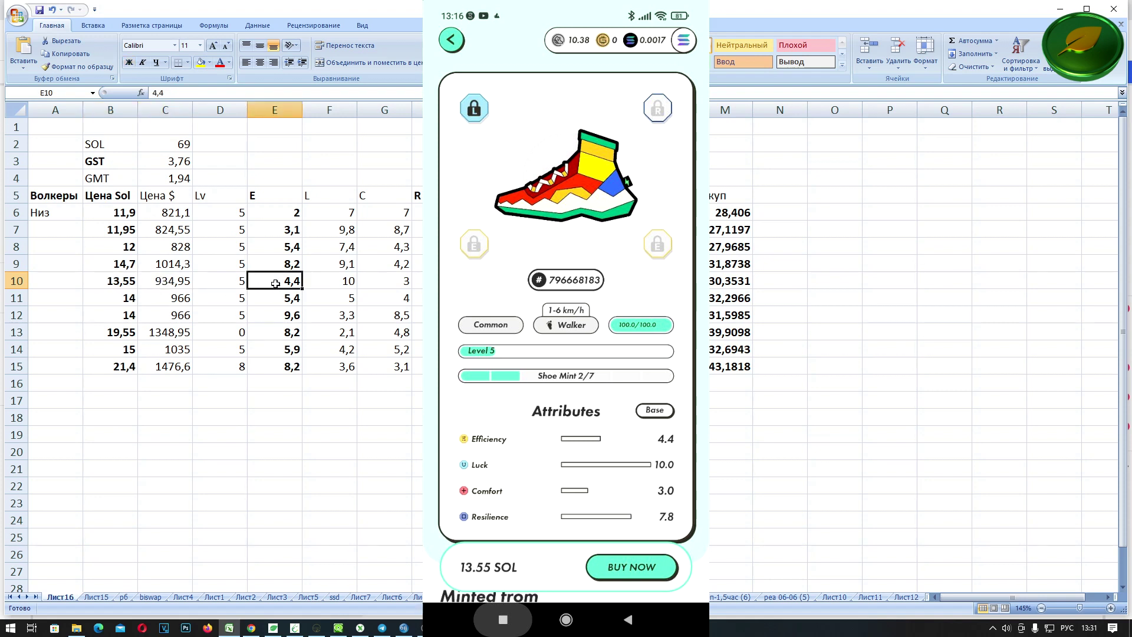
pyautogui.moveTo(417, 213); pyautogui.dragTo(417, 366)
pyautogui.click(615, 281)
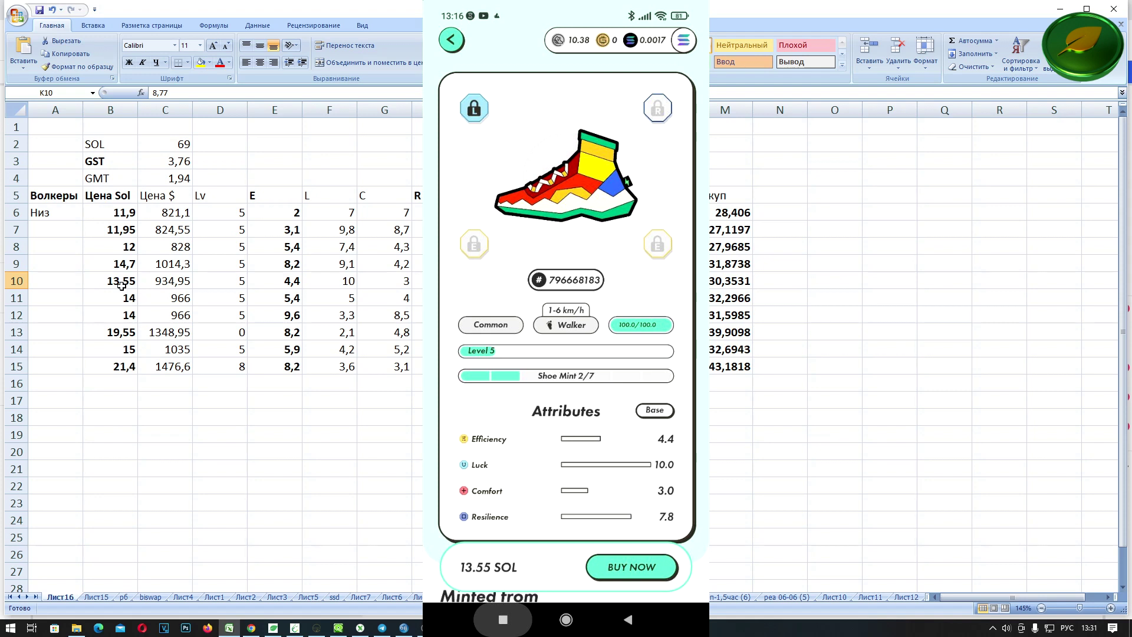
pyautogui.click(102, 281)
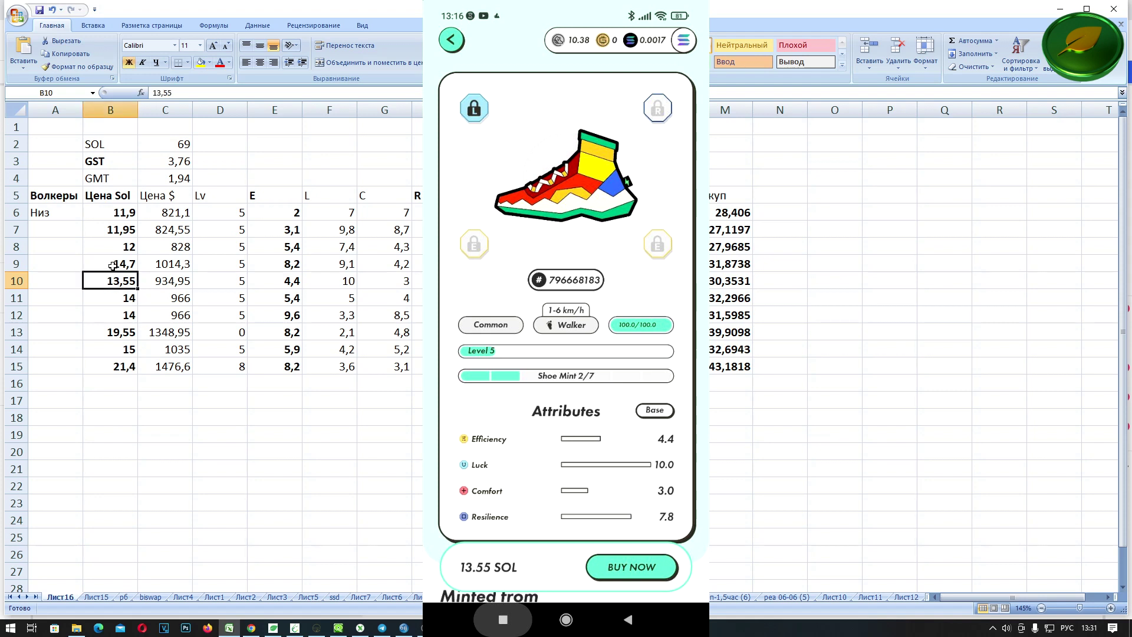
pyautogui.click(720, 282)
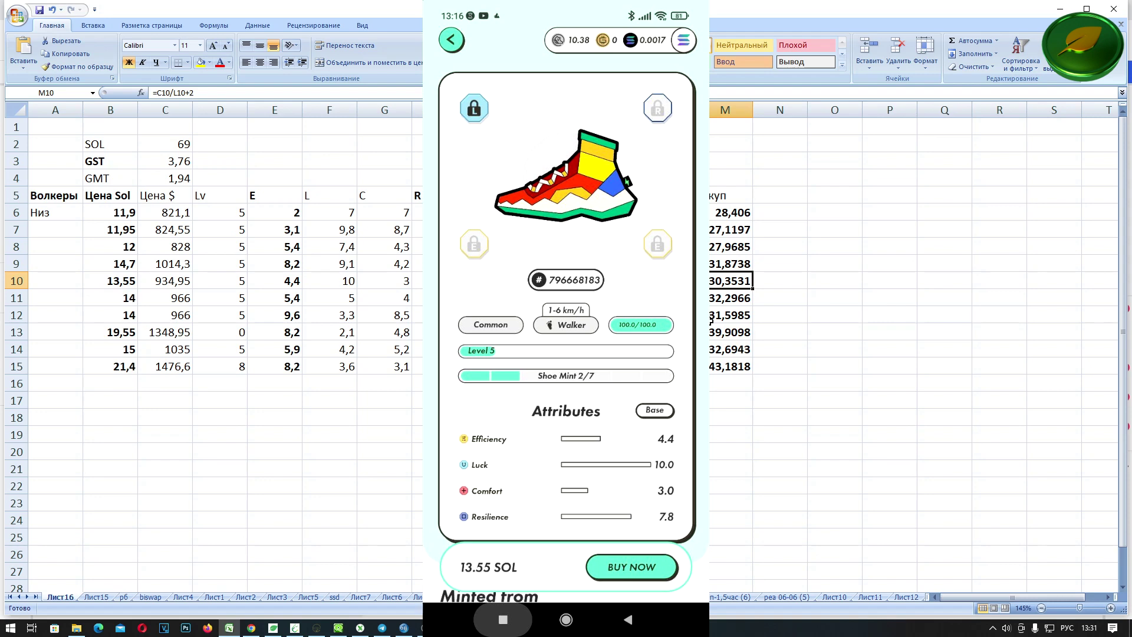
# - Compare the E and R attributes of rows 11 and 12 and check row 12's second Сумма
pyautogui.moveTo(16, 305); pyautogui.dragTo(16, 319)
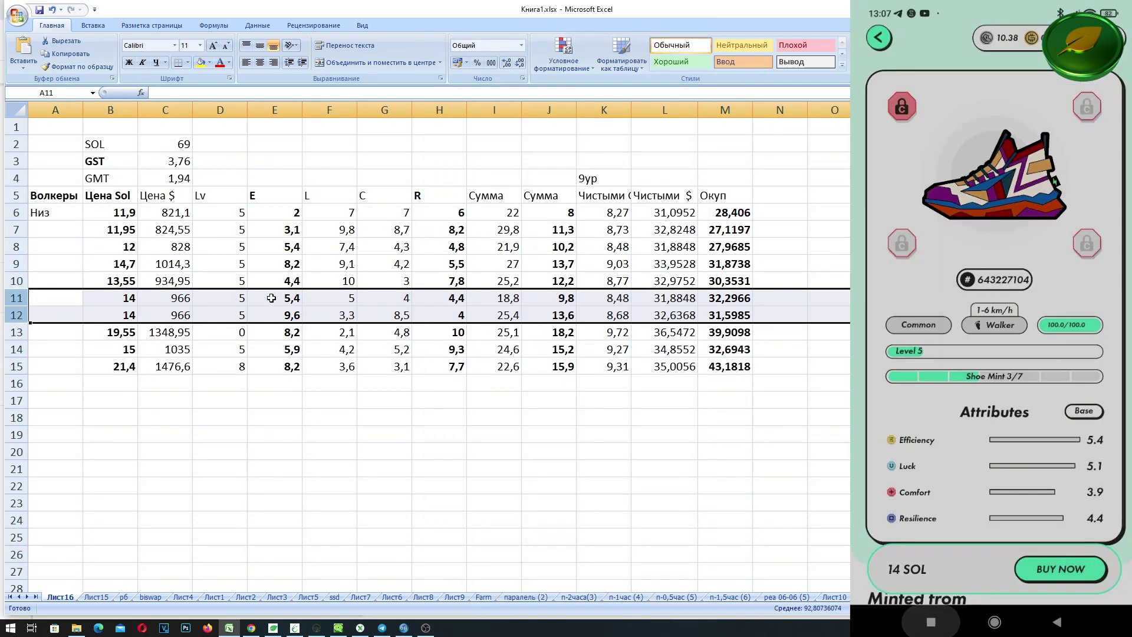
pyautogui.click(271, 300)
pyautogui.click(450, 302)
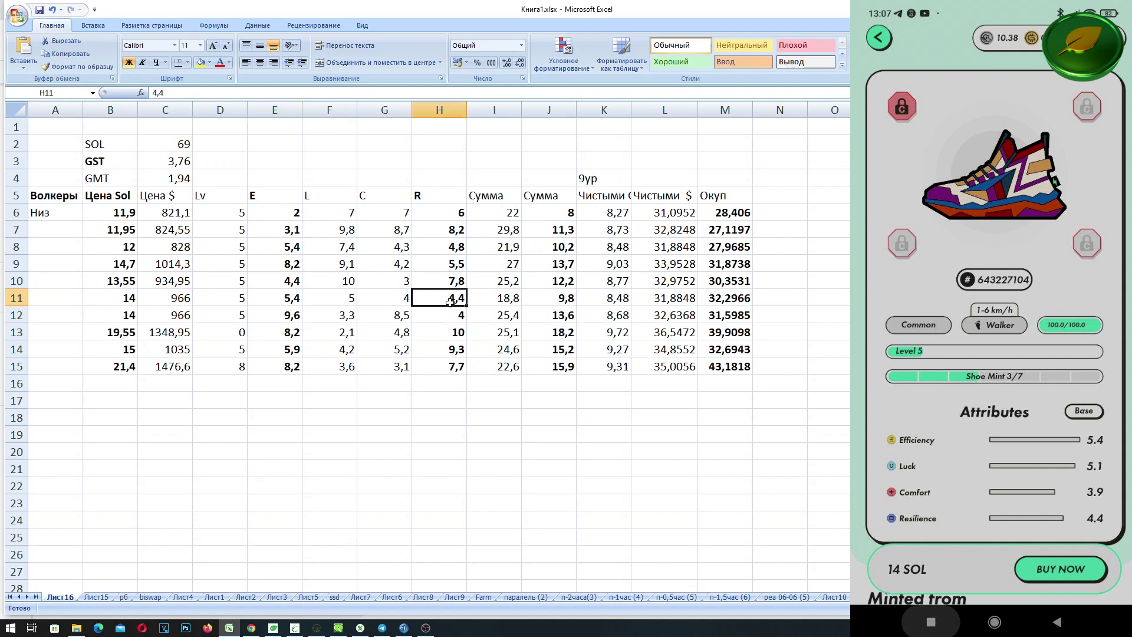
pyautogui.click(282, 316)
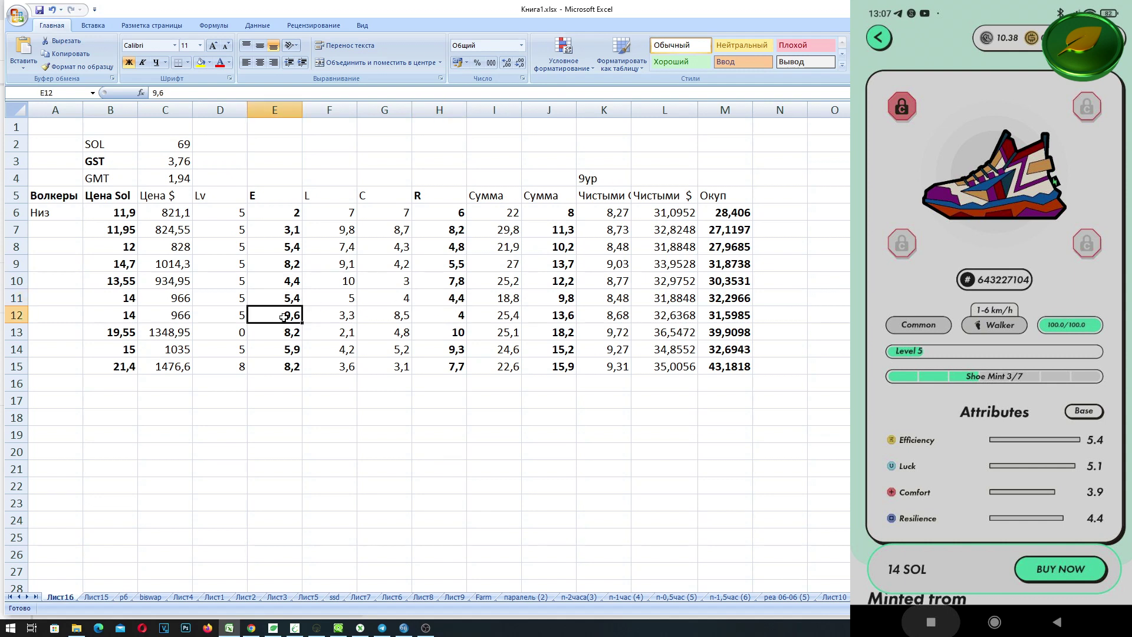
pyautogui.click(455, 316)
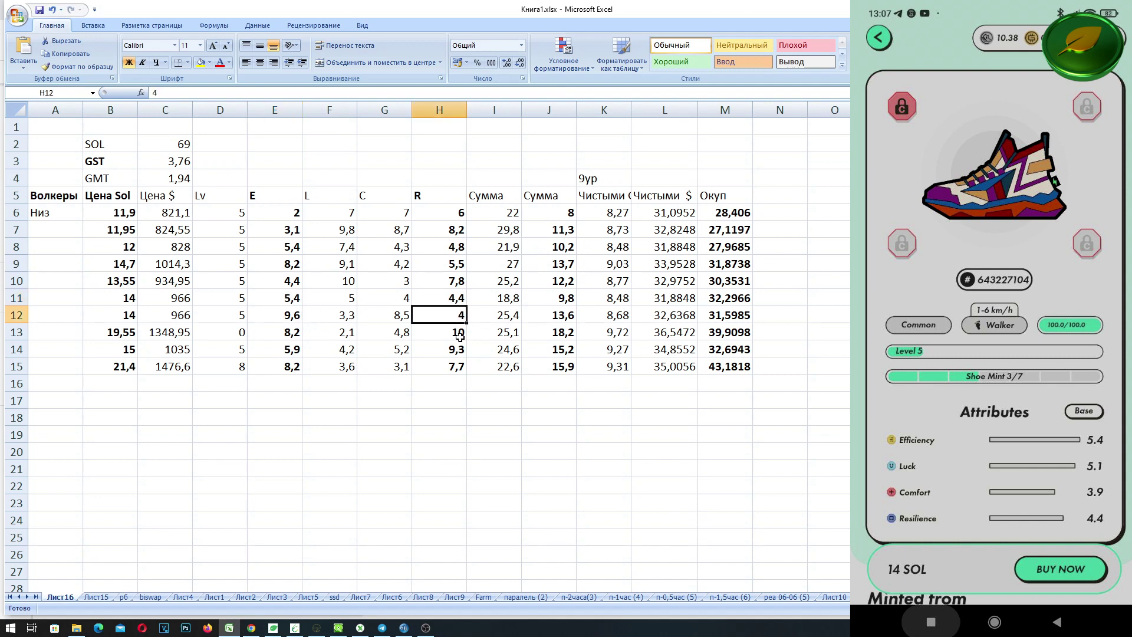
pyautogui.click(554, 316)
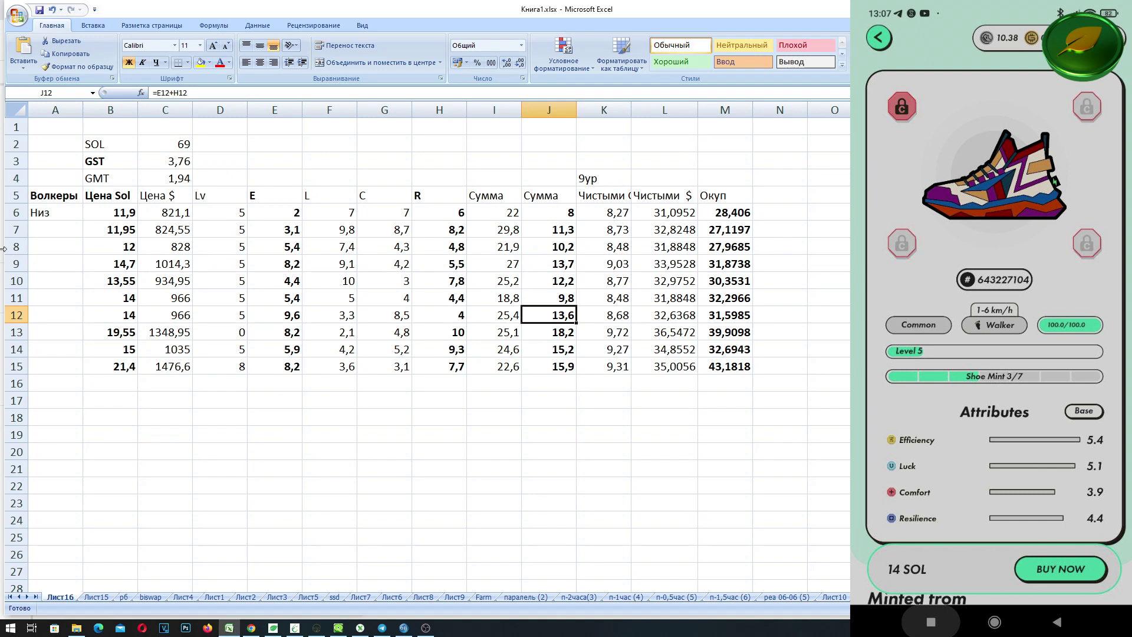
# - Compare row 12 with row 9 and examine row 12's Чистыми GST and Окуп
pyautogui.click(16, 264)
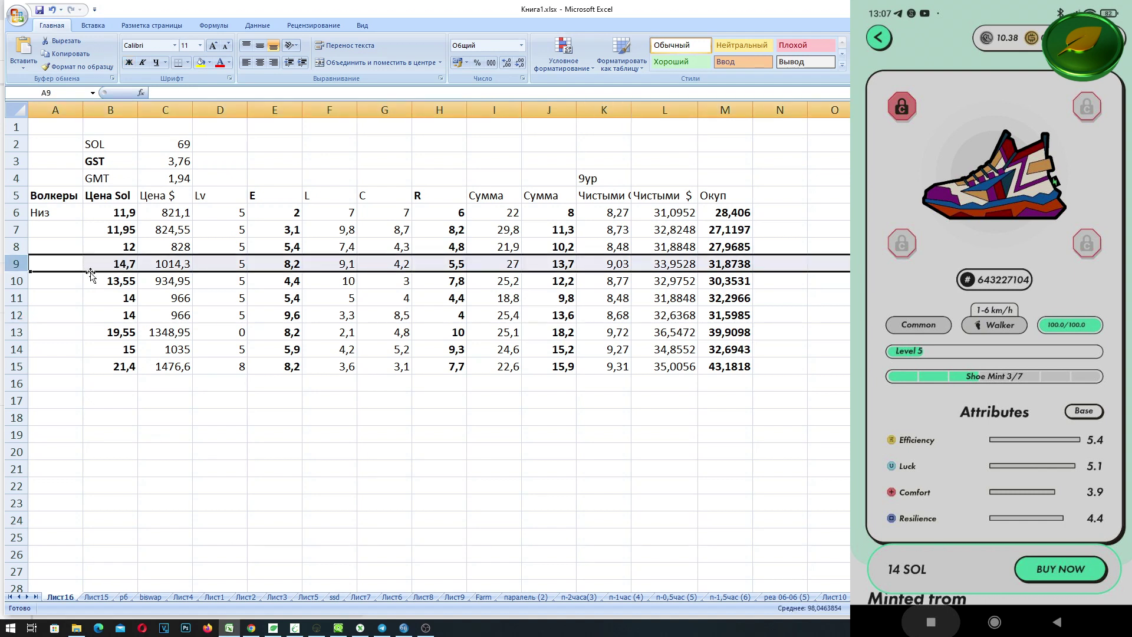
pyautogui.click(616, 320)
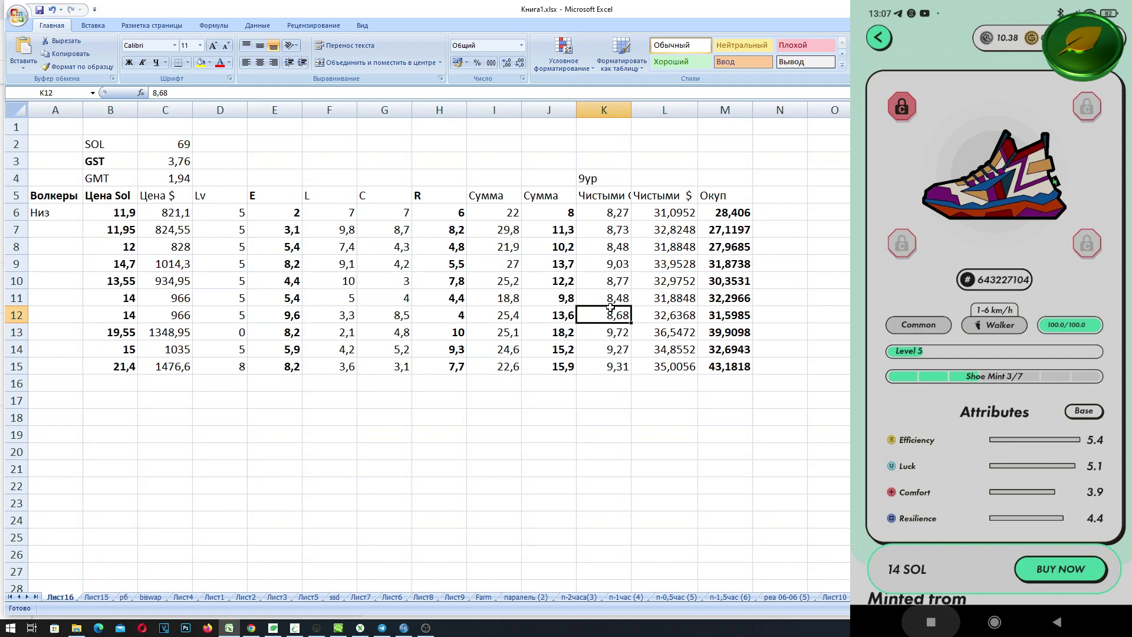
pyautogui.click(727, 322)
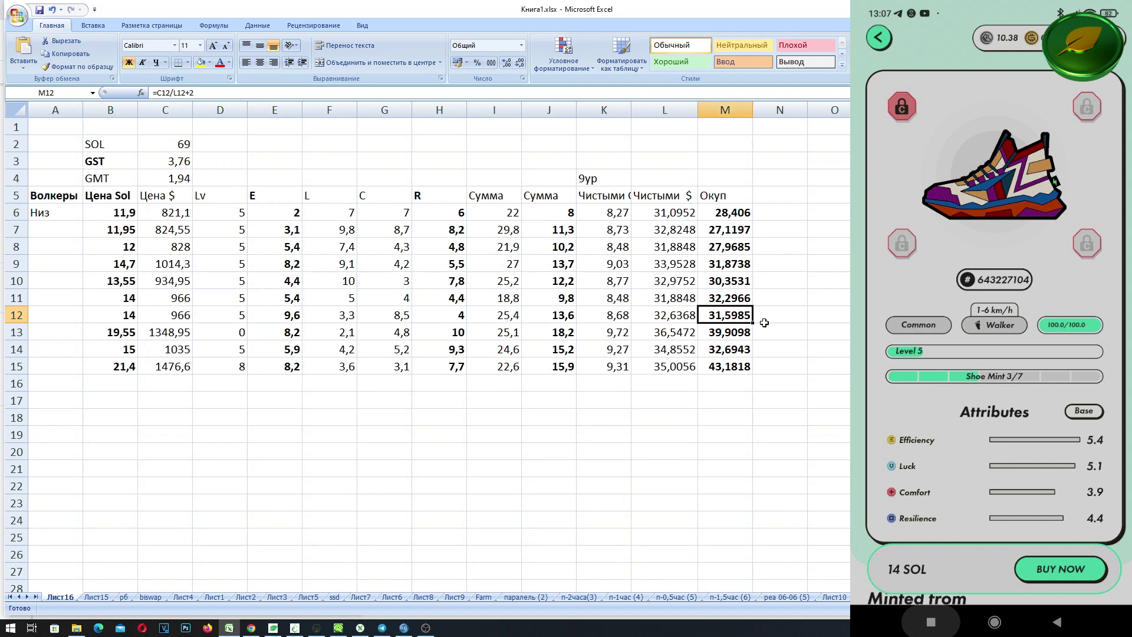
# - Examine row 13's price in Sol and dollars, its E and R attributes and its second Сумма
pyautogui.click(122, 331)
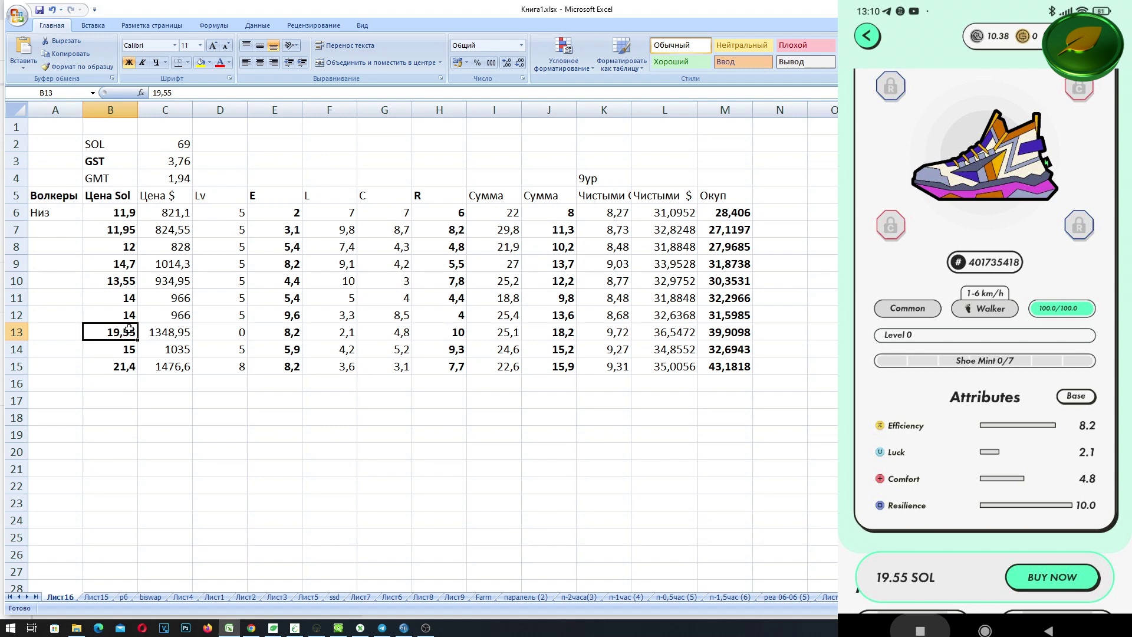
pyautogui.click(150, 331)
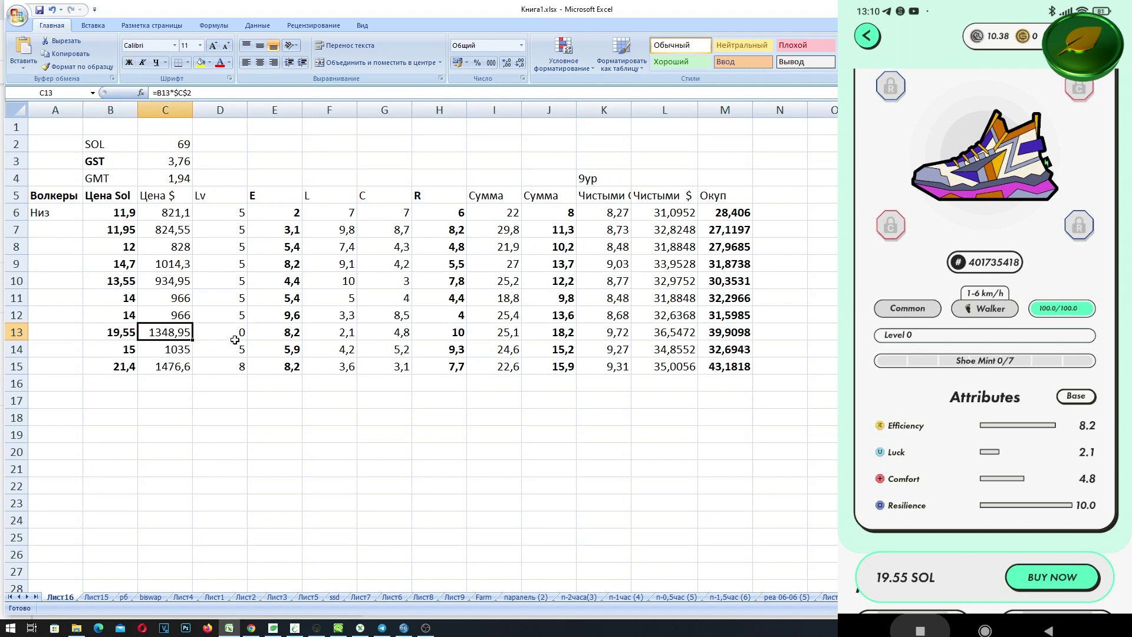
pyautogui.click(283, 329)
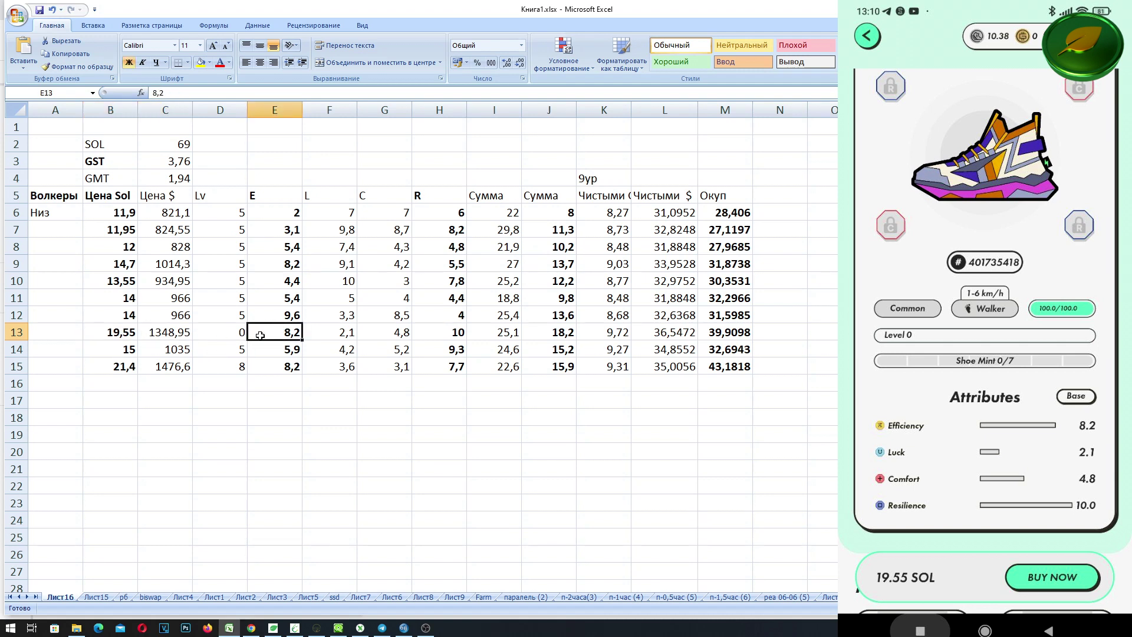
pyautogui.click(453, 332)
pyautogui.click(543, 335)
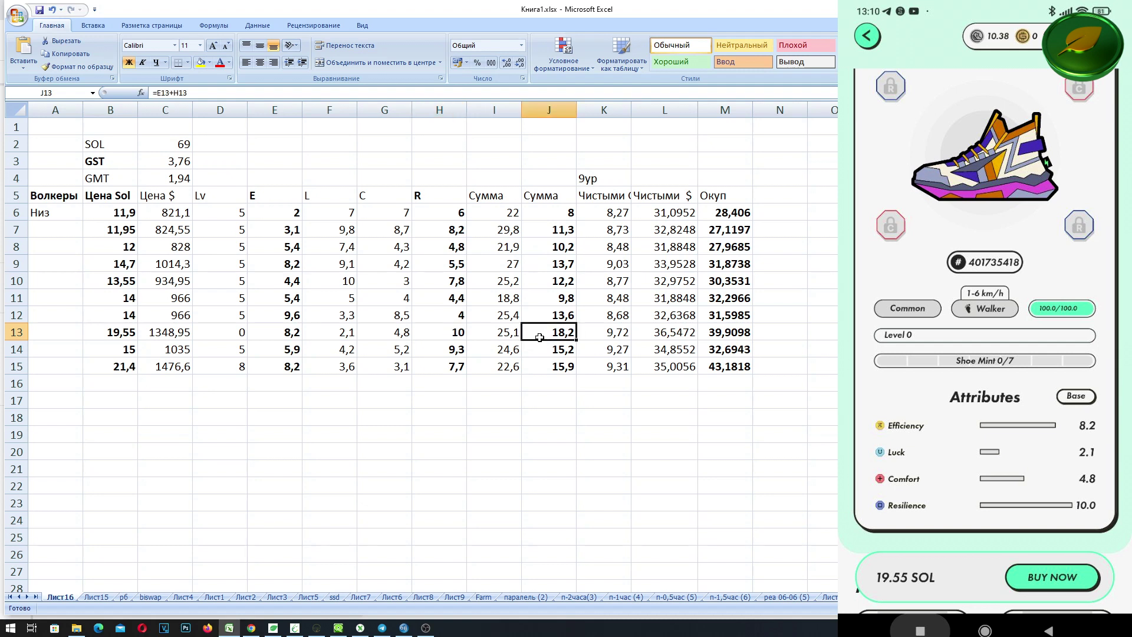
# - Examine row 13's Чистыми GST, Чистыми $ and Окуп, and recheck its Окуп against its Lv
pyautogui.click(618, 337)
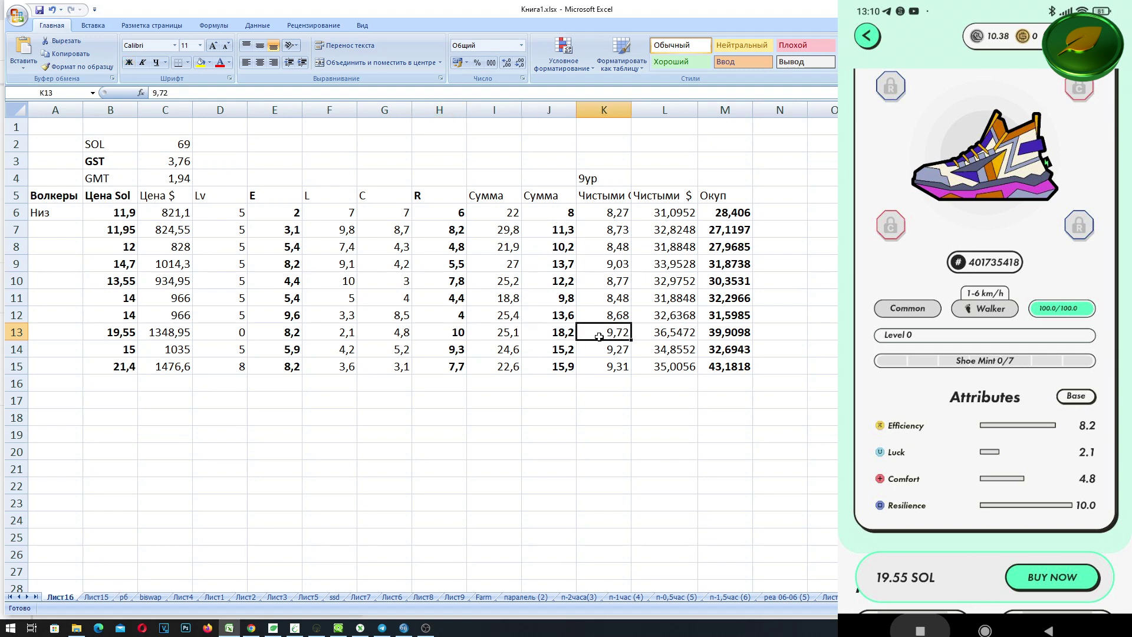
pyautogui.click(658, 334)
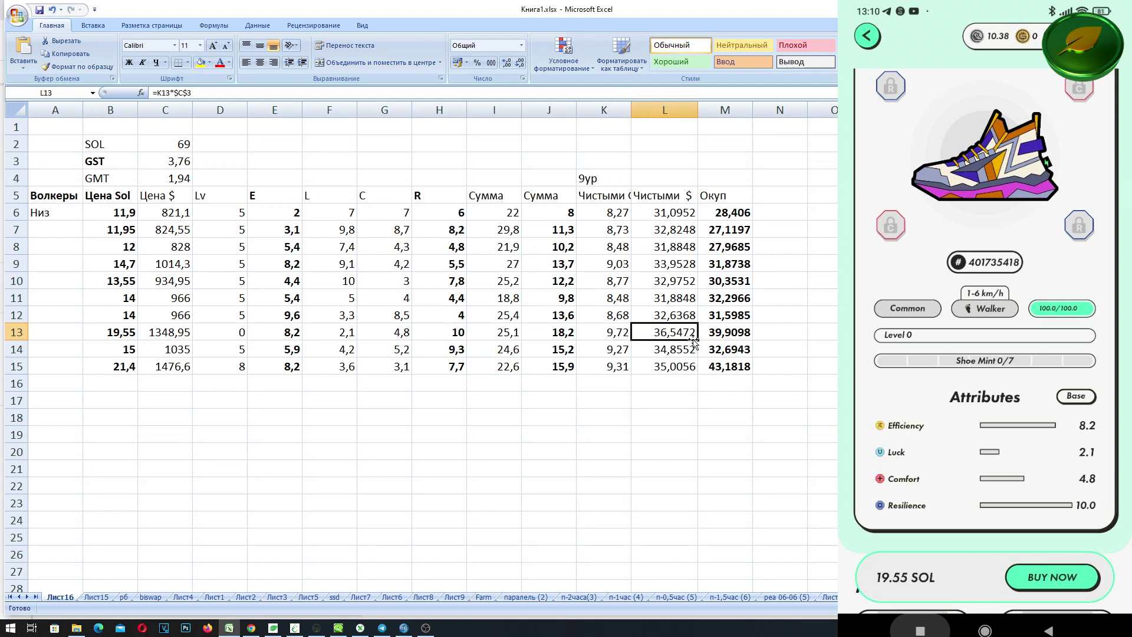
pyautogui.click(741, 341)
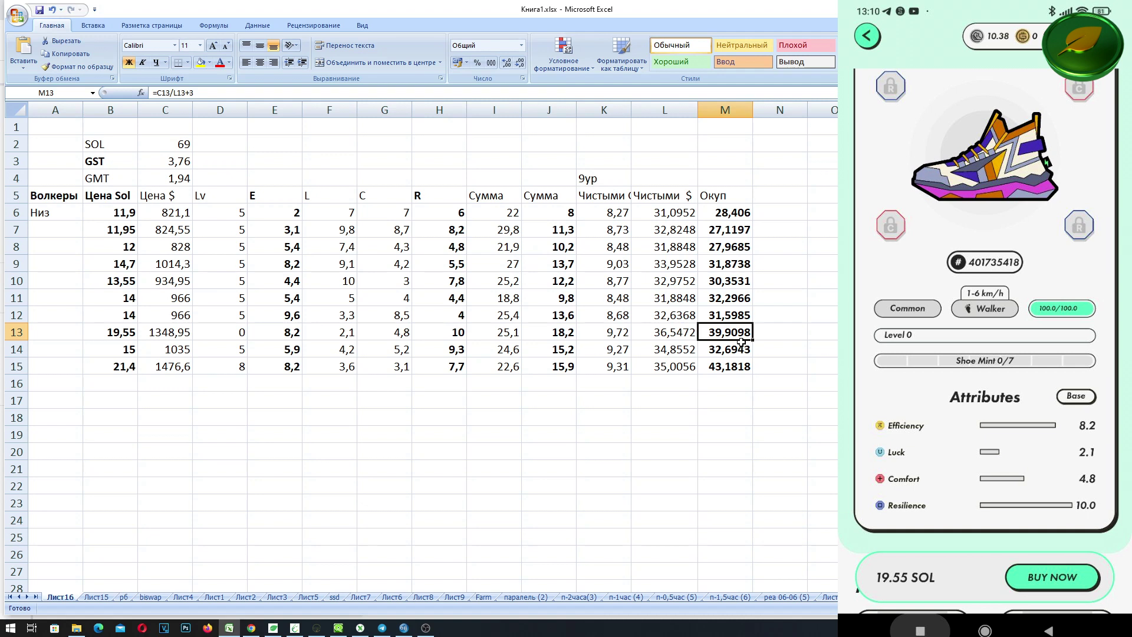
pyautogui.click(223, 339)
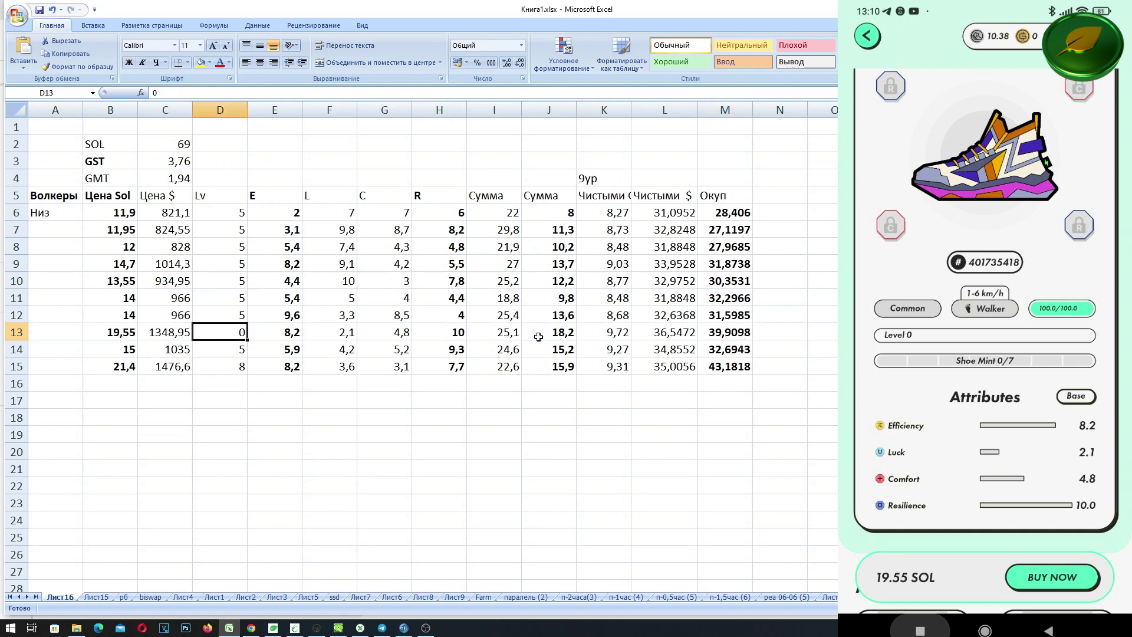
pyautogui.click(717, 337)
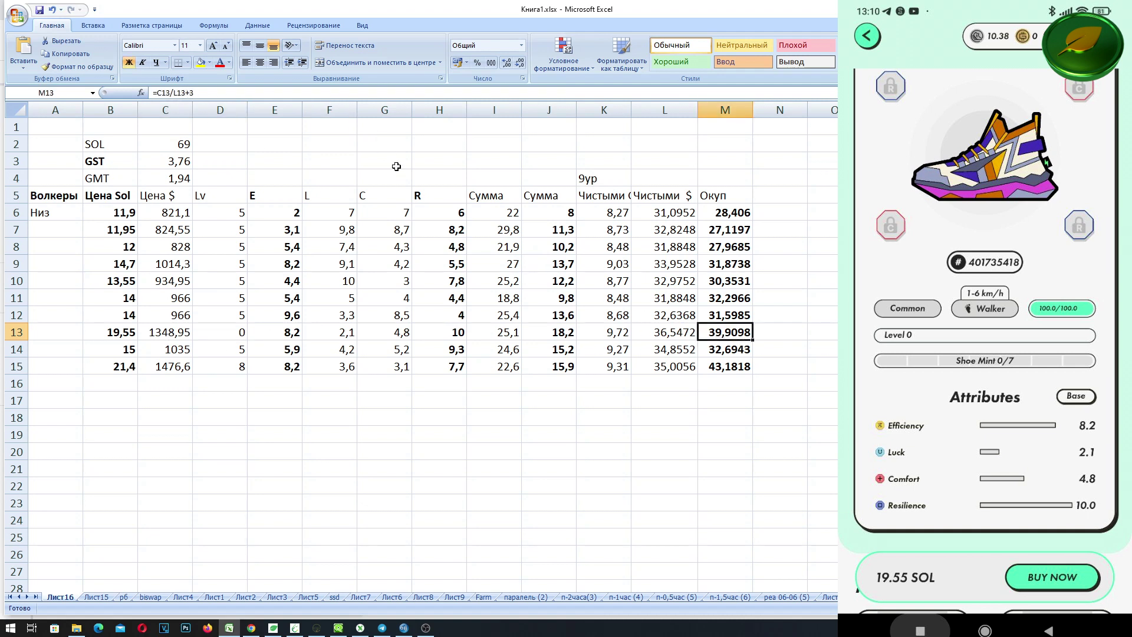
pyautogui.click(558, 448)
pyautogui.click(711, 335)
# - Examine row 14's price in Sol and dollars and its E and R attributes
pyautogui.click(17, 349)
pyautogui.click(133, 348)
pyautogui.click(170, 349)
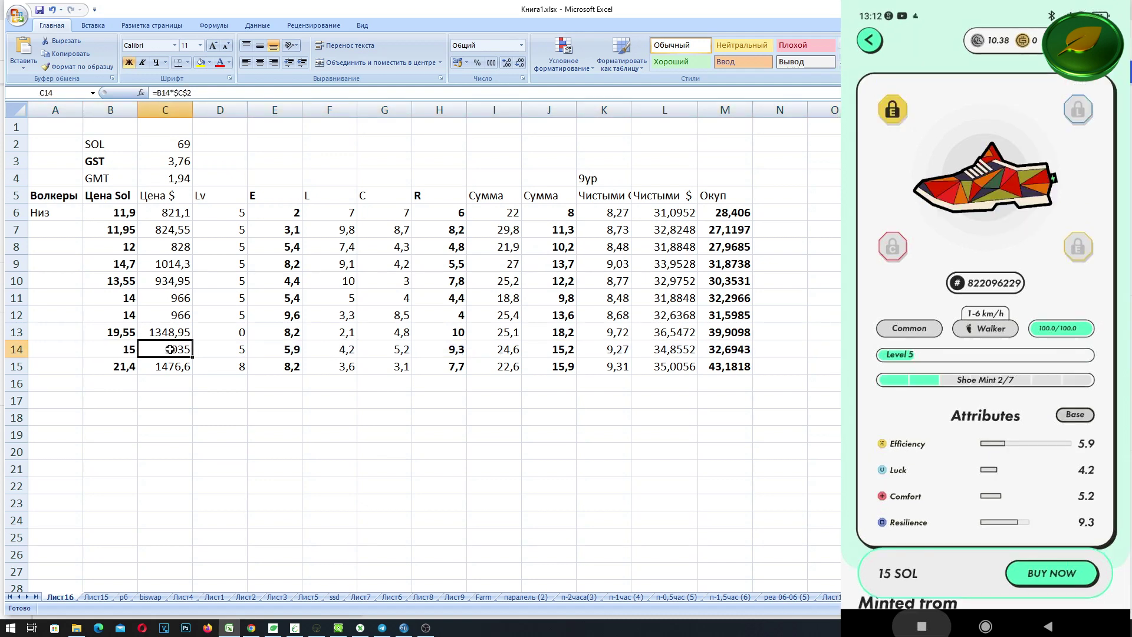
pyautogui.click(276, 351)
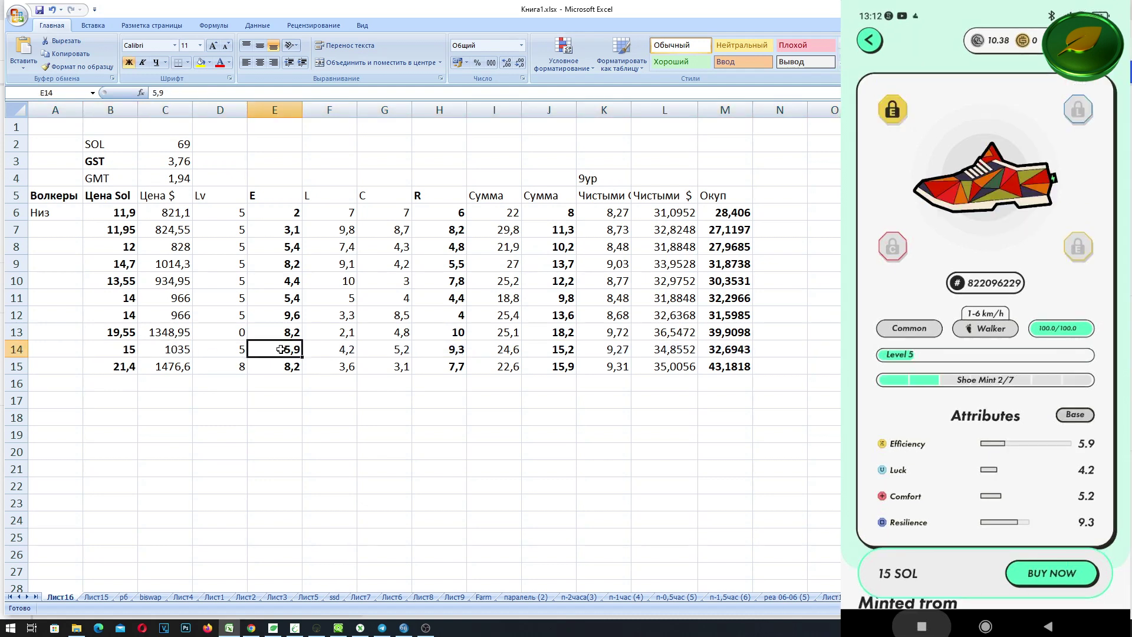
pyautogui.click(451, 350)
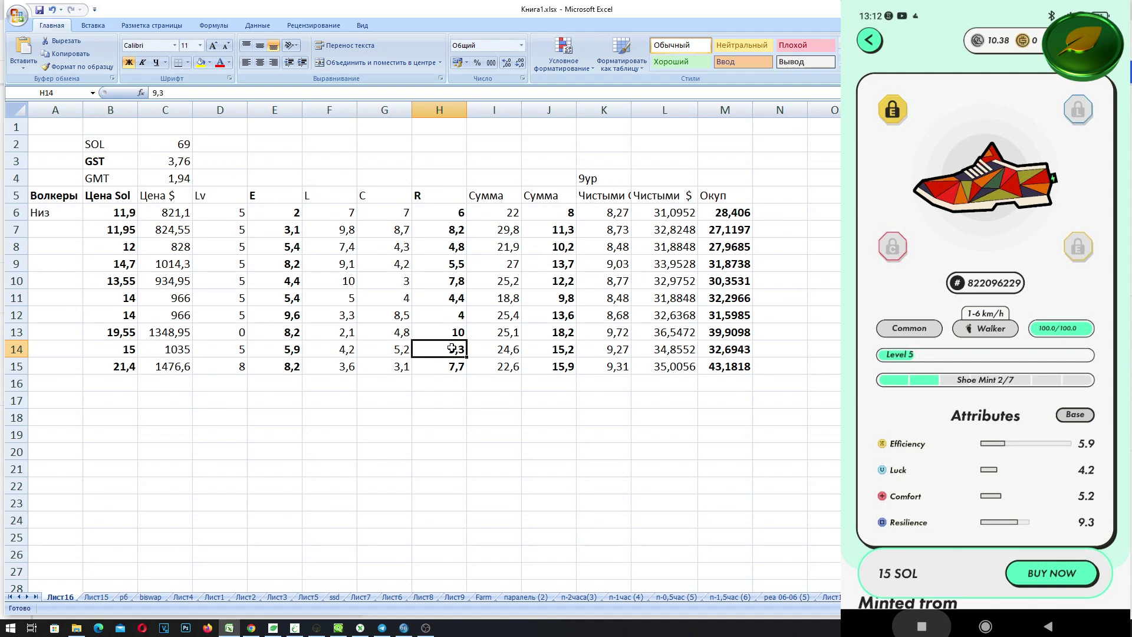
# - Examine row 14's second Сумма, Чистыми GST, Чистыми $ and Окуп
pyautogui.click(549, 353)
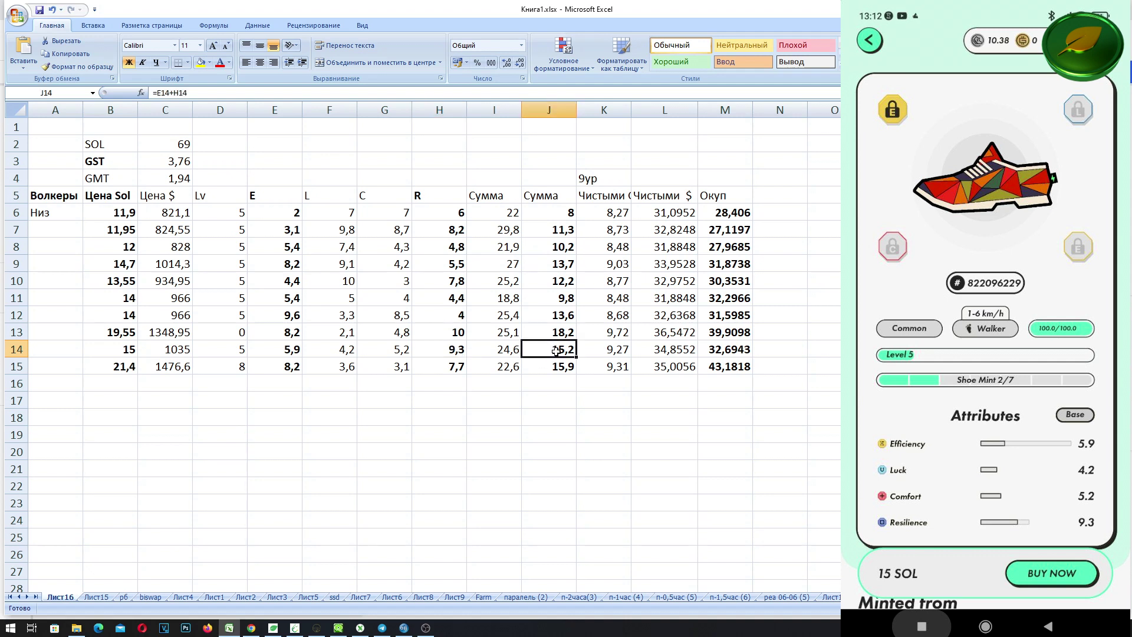
pyautogui.click(596, 352)
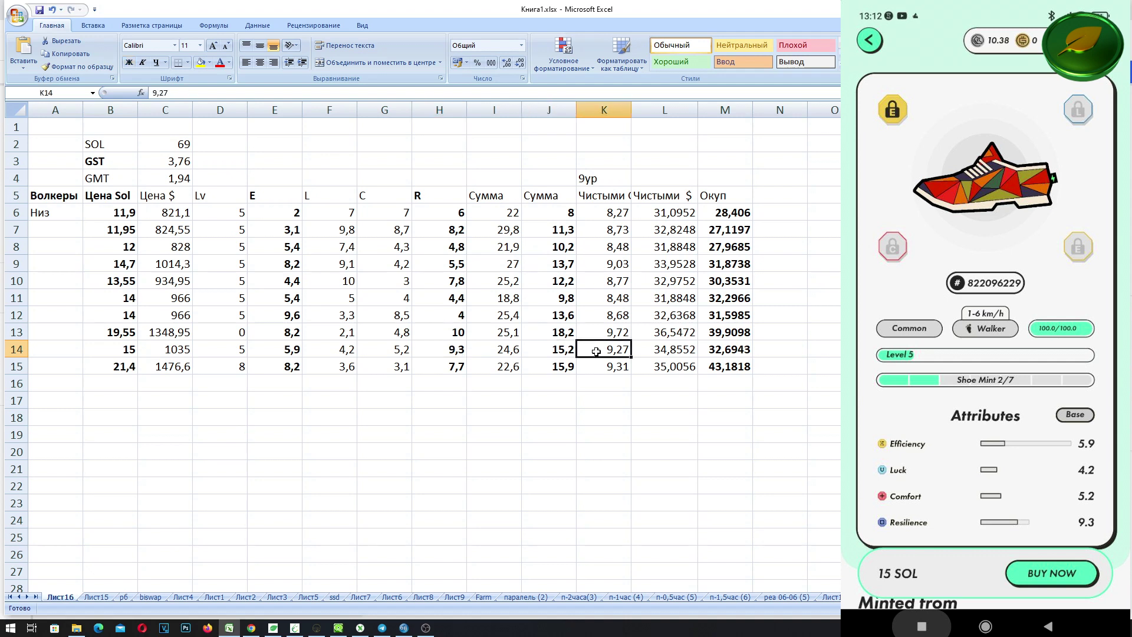
pyautogui.click(672, 354)
pyautogui.click(725, 352)
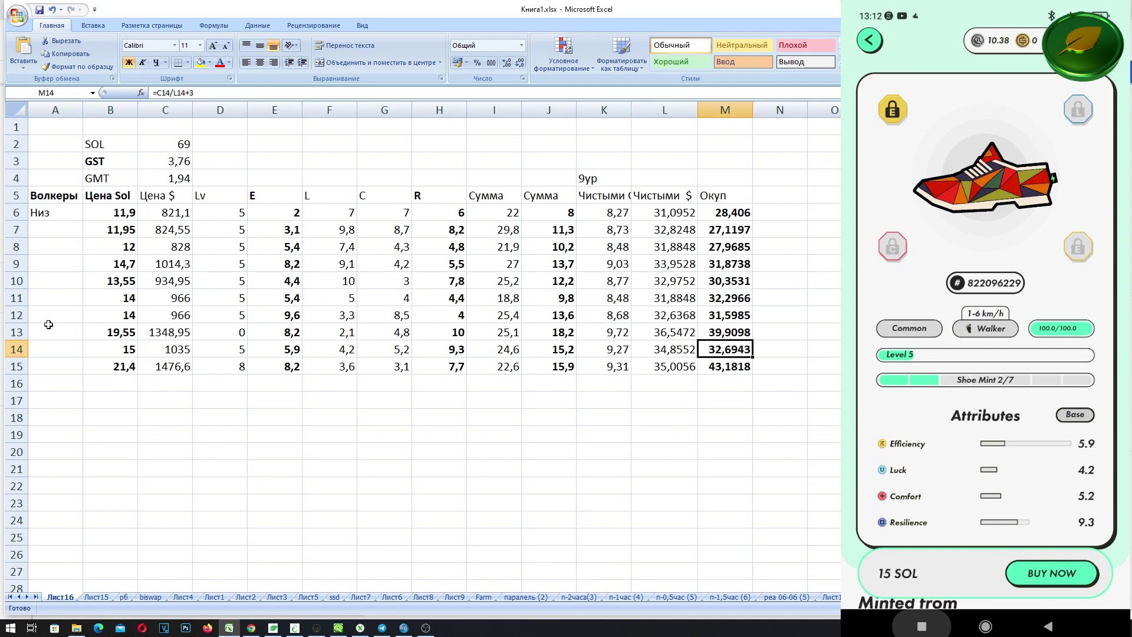
# - Check row 15's Lv and change its Окуп formula to =C15/L15, without any added days
pyautogui.click(237, 370)
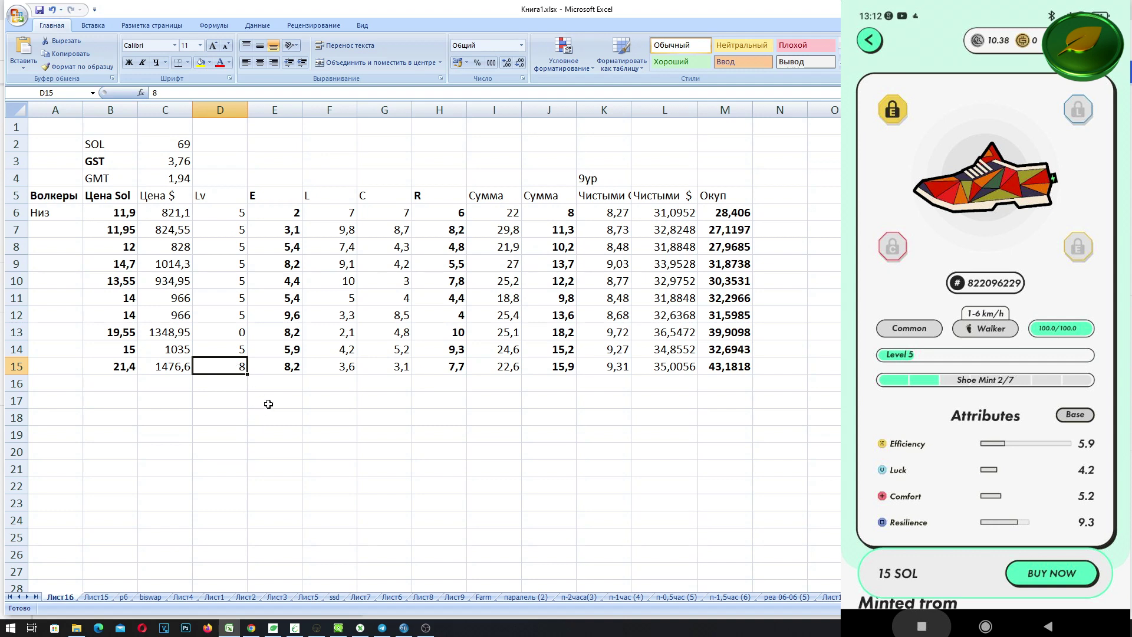
pyautogui.click(718, 365)
pyautogui.click(241, 96)
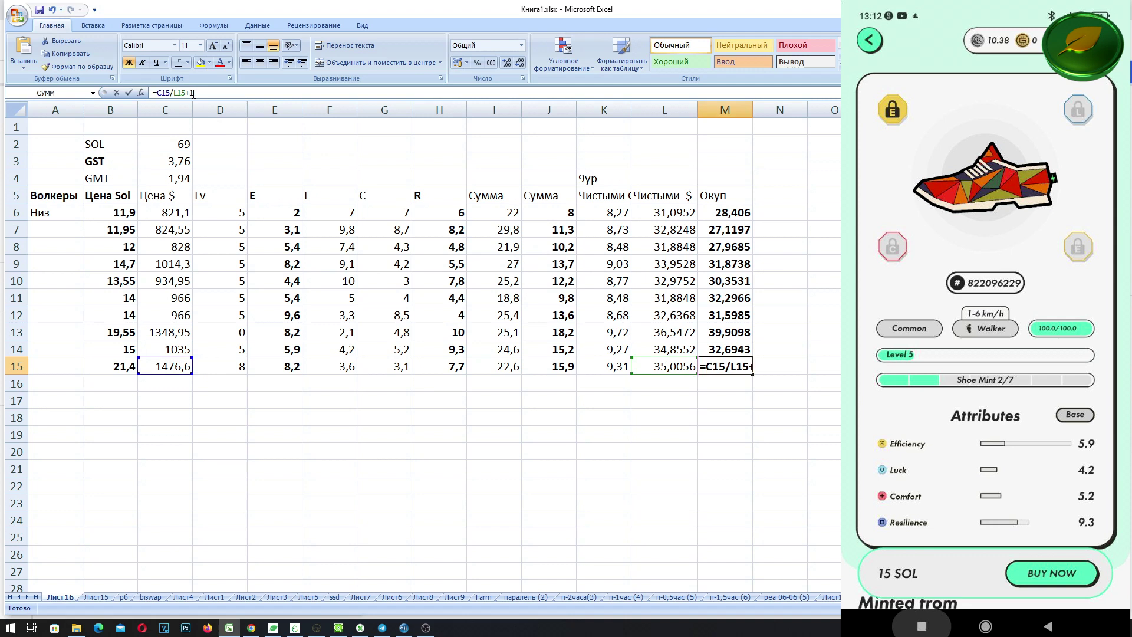
pyautogui.press('BackSpace')
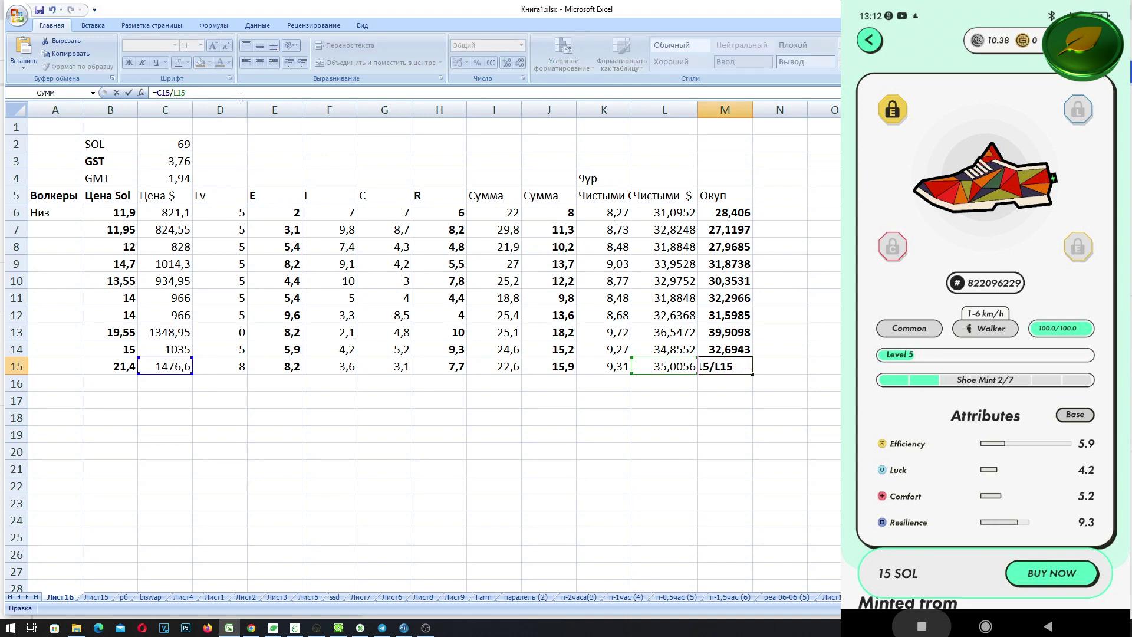
pyautogui.press('Return')
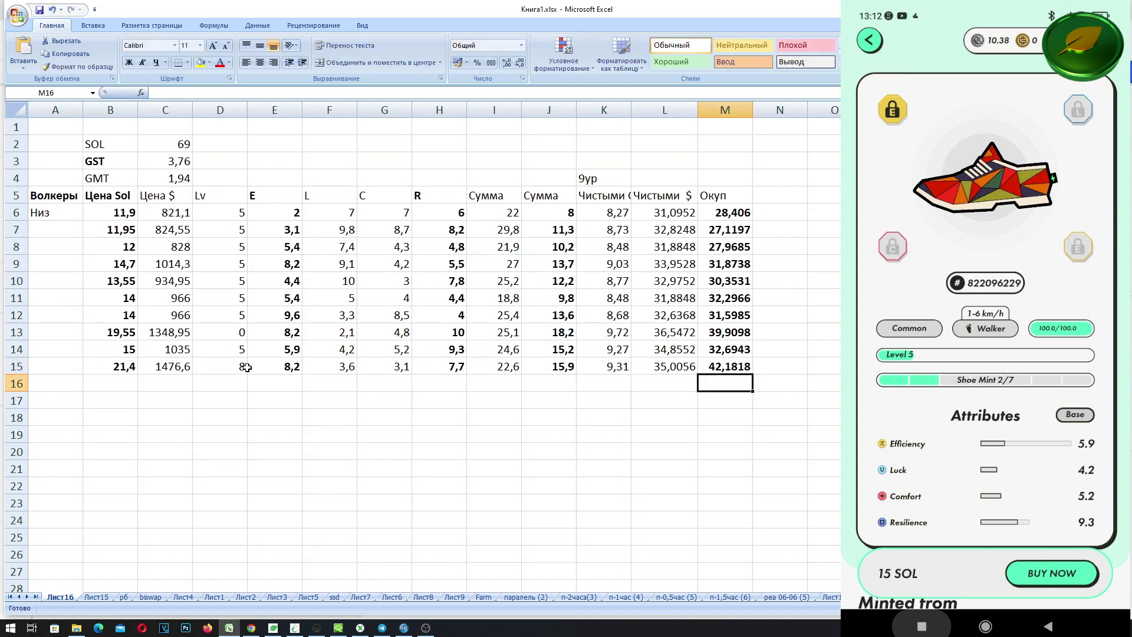
# - Examine row 15's E and R attributes, second Сумма, Чистыми GST, Чистыми $ and Окуп
pyautogui.click(275, 367)
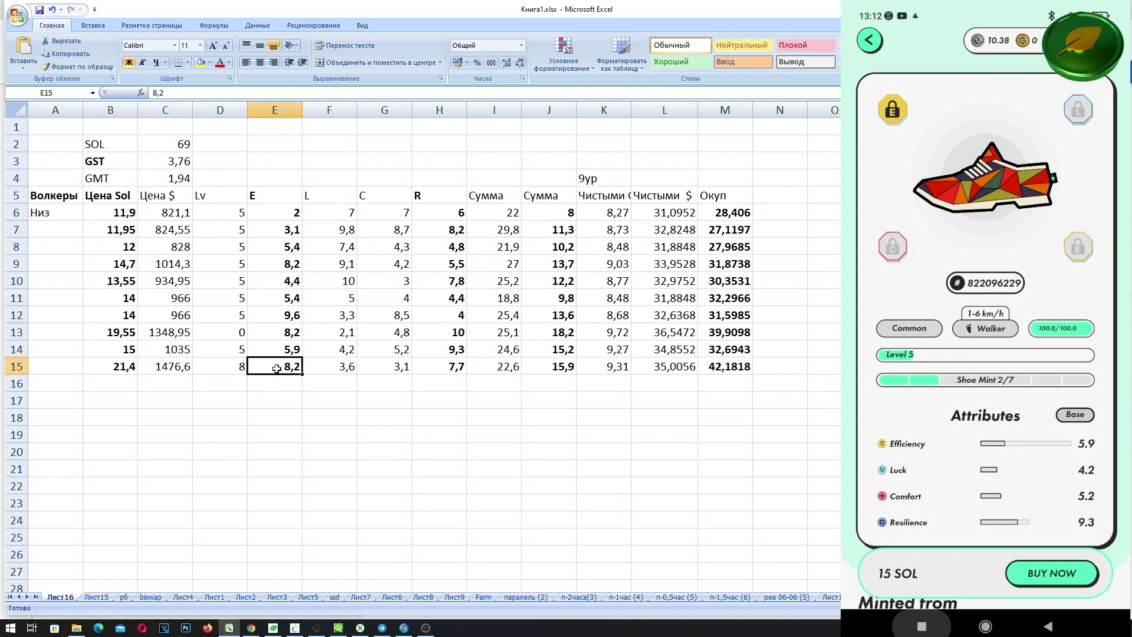
pyautogui.click(449, 368)
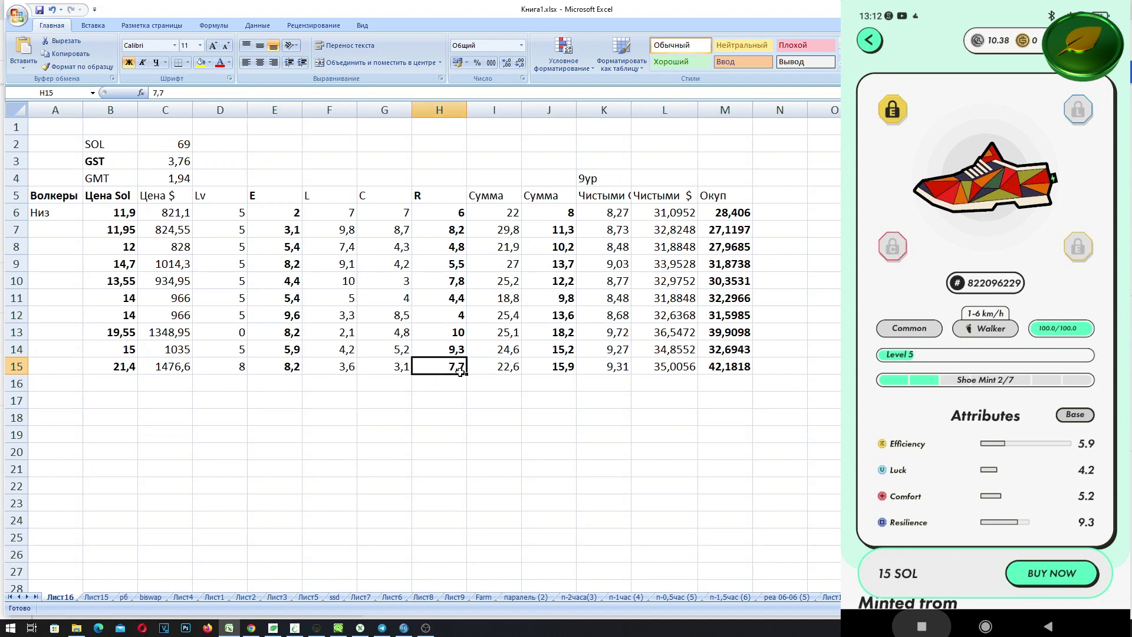
pyautogui.click(554, 368)
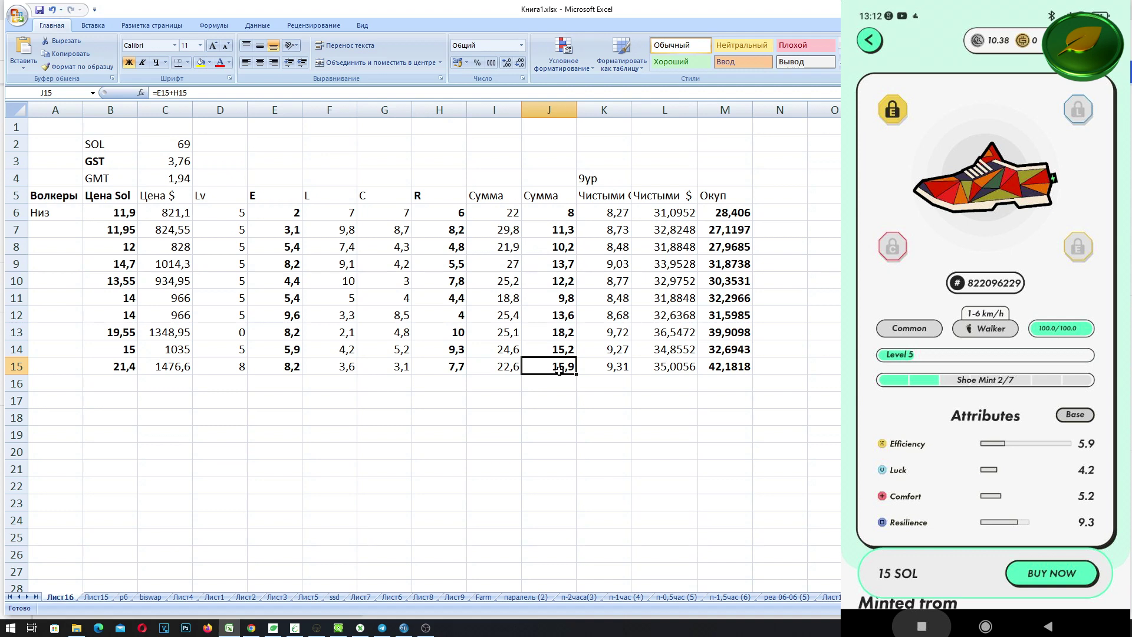
pyautogui.press('Right')
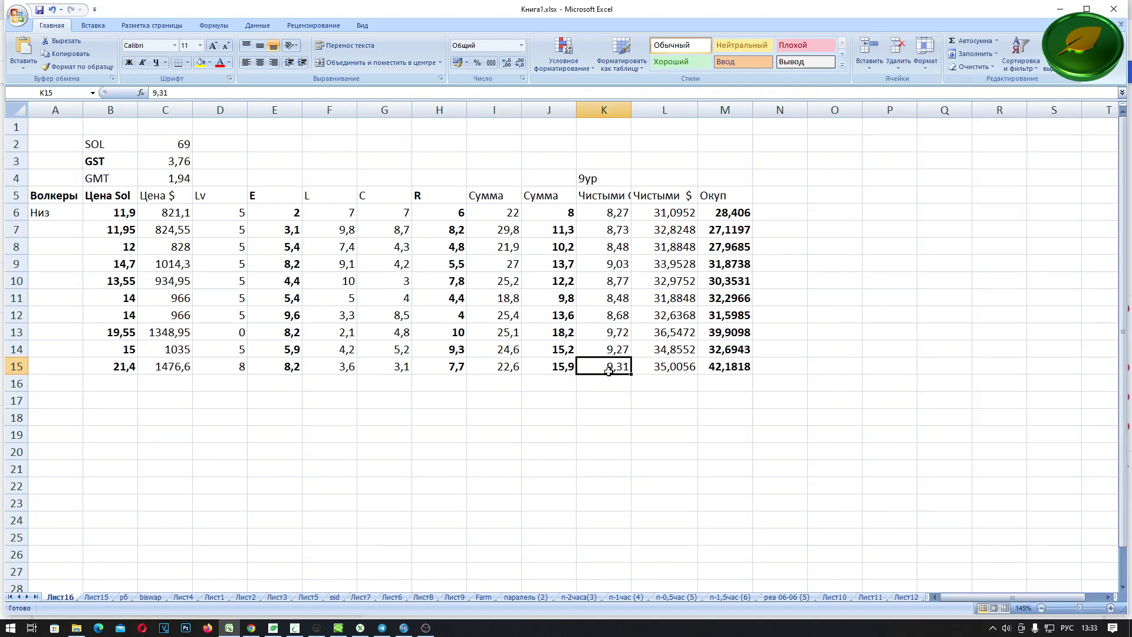
pyautogui.click(672, 370)
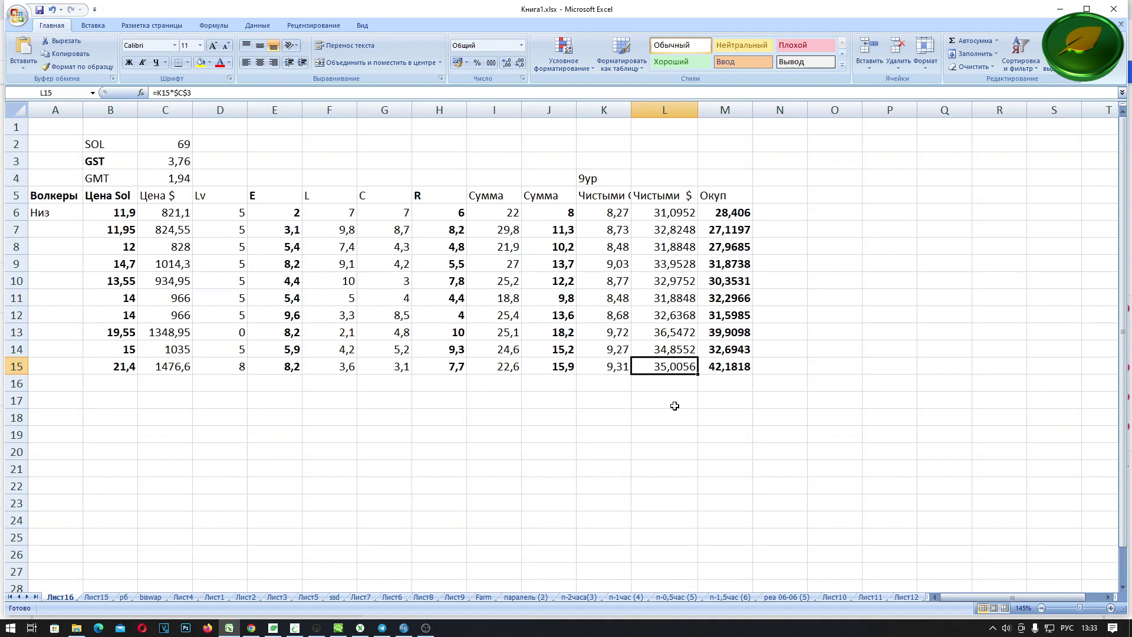
pyautogui.click(729, 367)
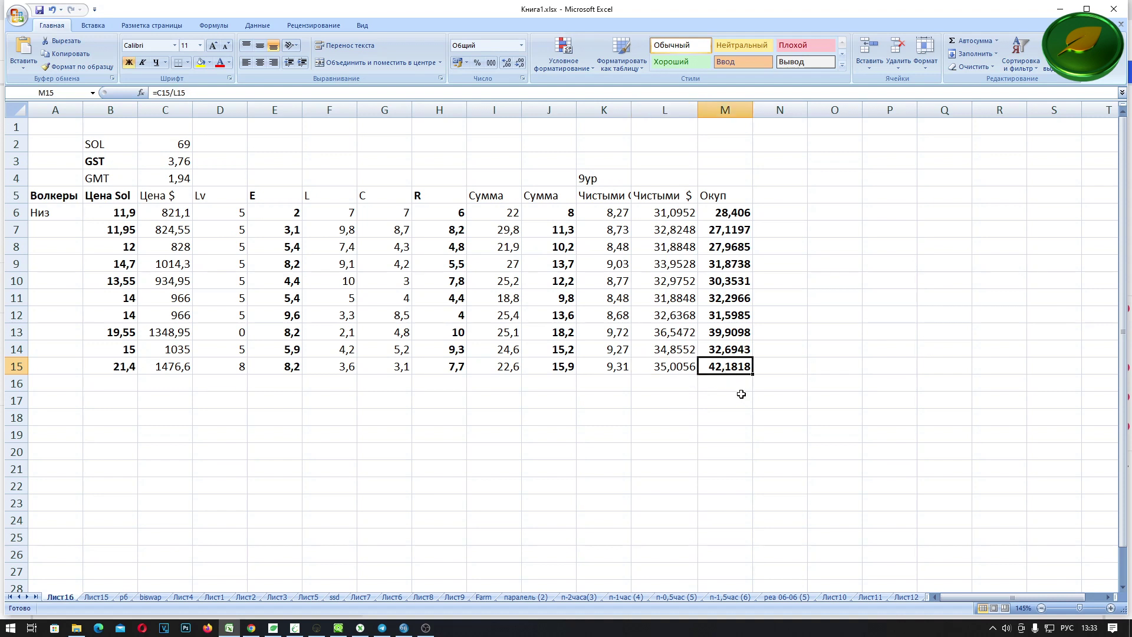
# - Recheck row 15's E, R and Lv against its price in Sol and Окуп, and review the row as a whole
pyautogui.click(278, 368)
pyautogui.click(446, 368)
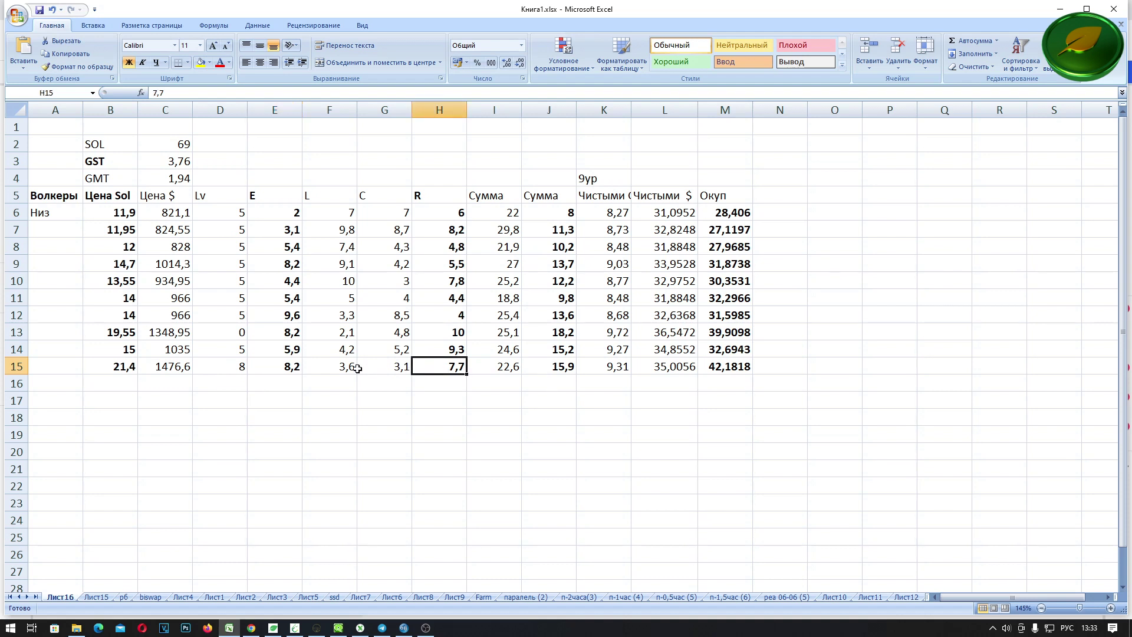
pyautogui.click(225, 367)
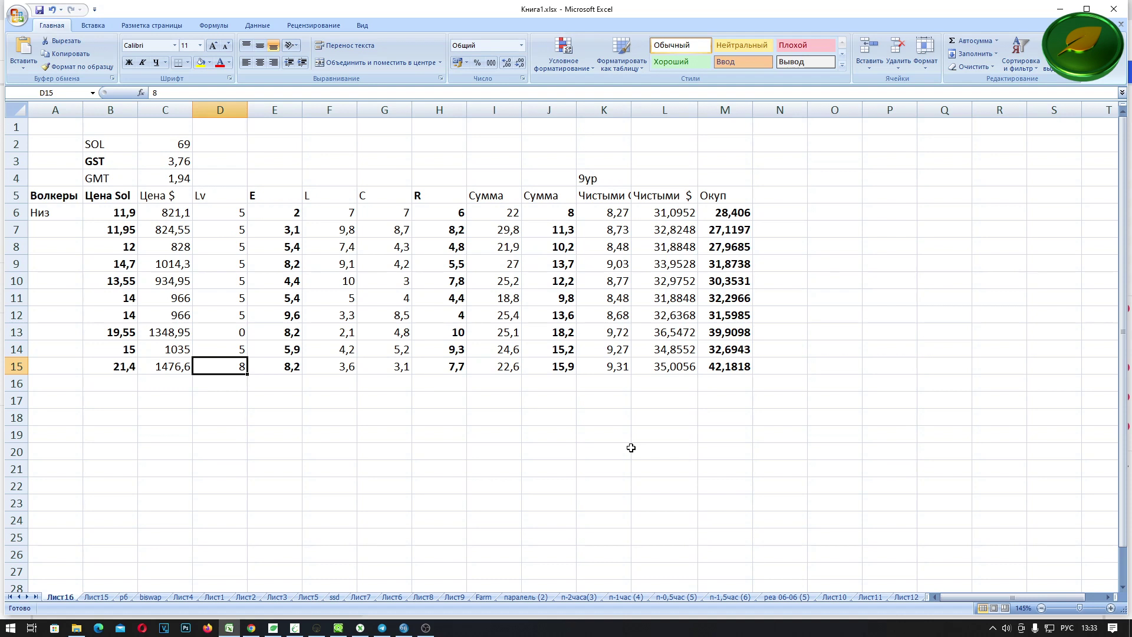
pyautogui.click(728, 368)
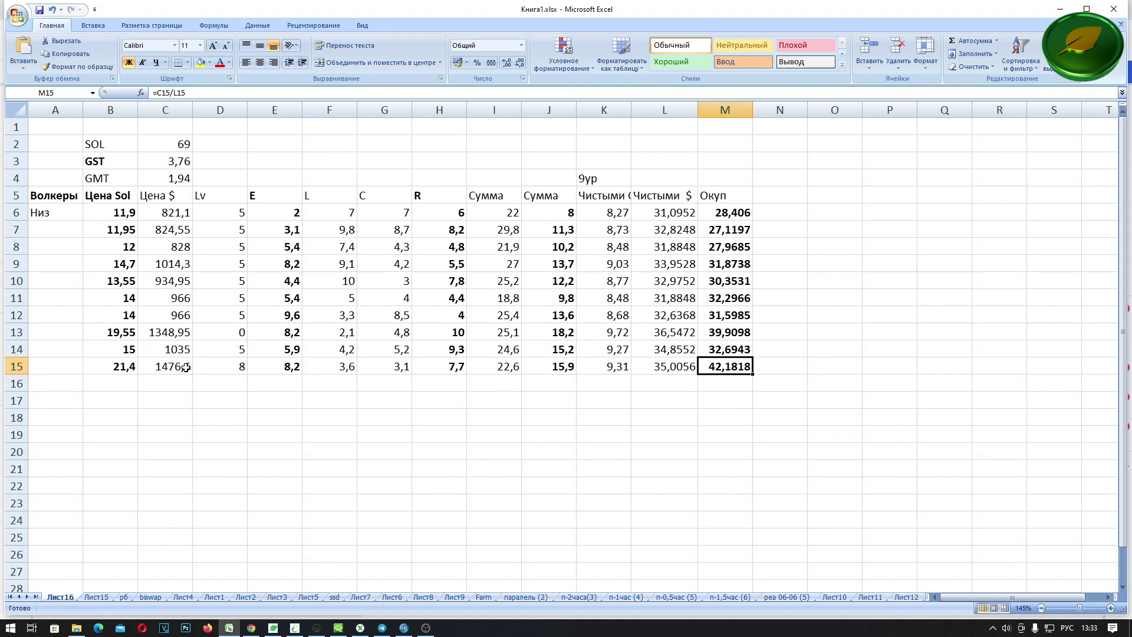
pyautogui.click(112, 369)
pyautogui.click(703, 366)
pyautogui.click(10, 366)
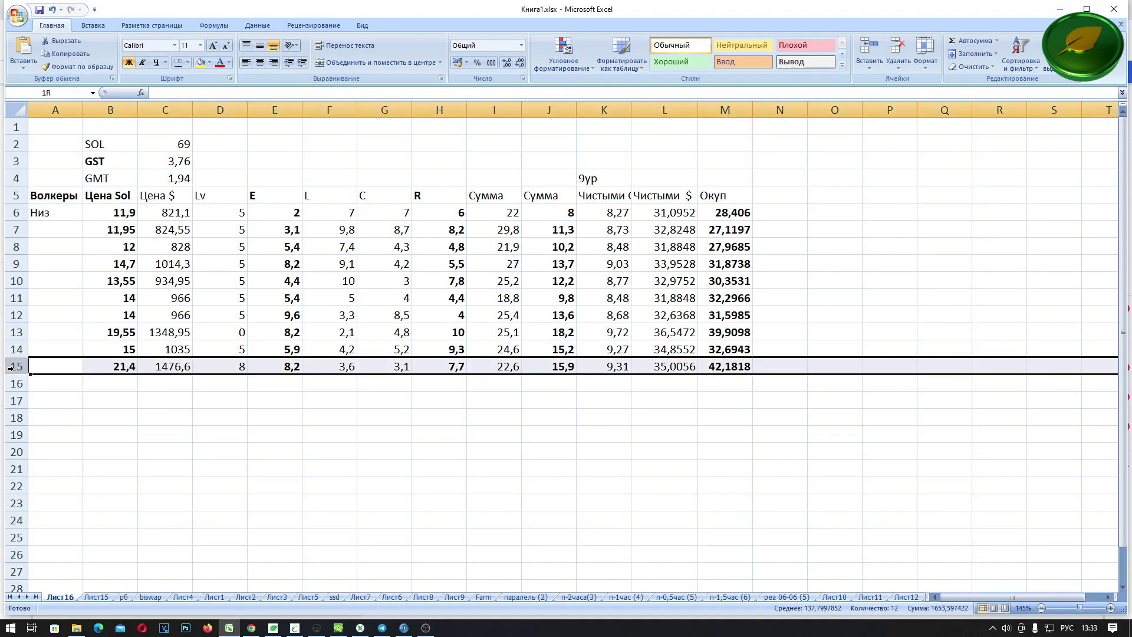
pyautogui.click(292, 423)
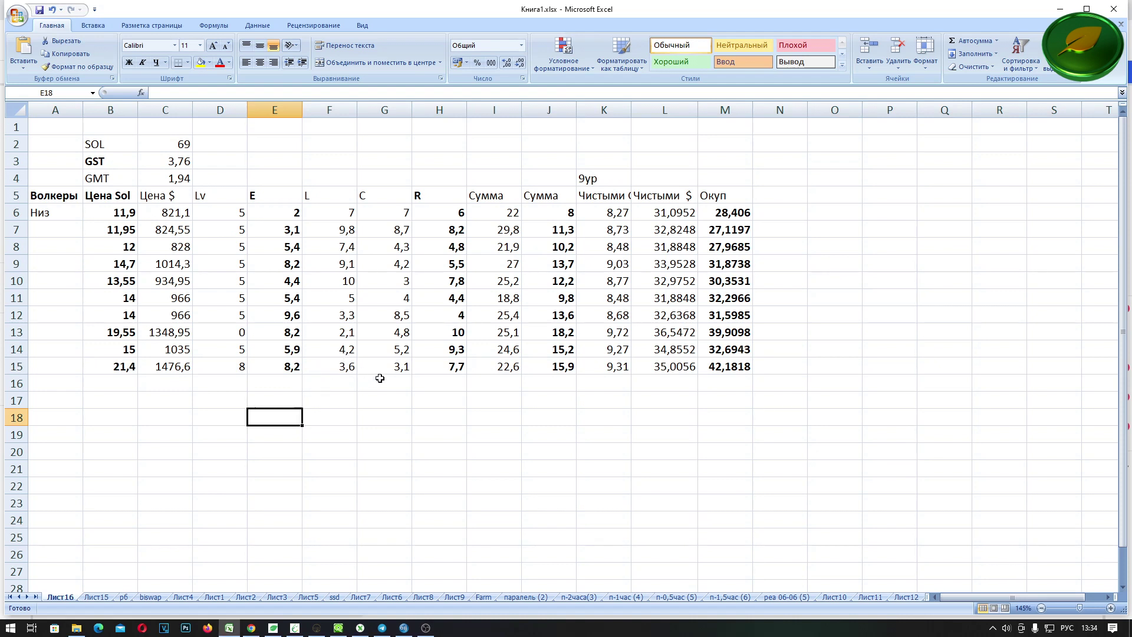
# - Single out the sneakers in rows 7 and 8 for comparison with the other rows
pyautogui.click(14, 246)
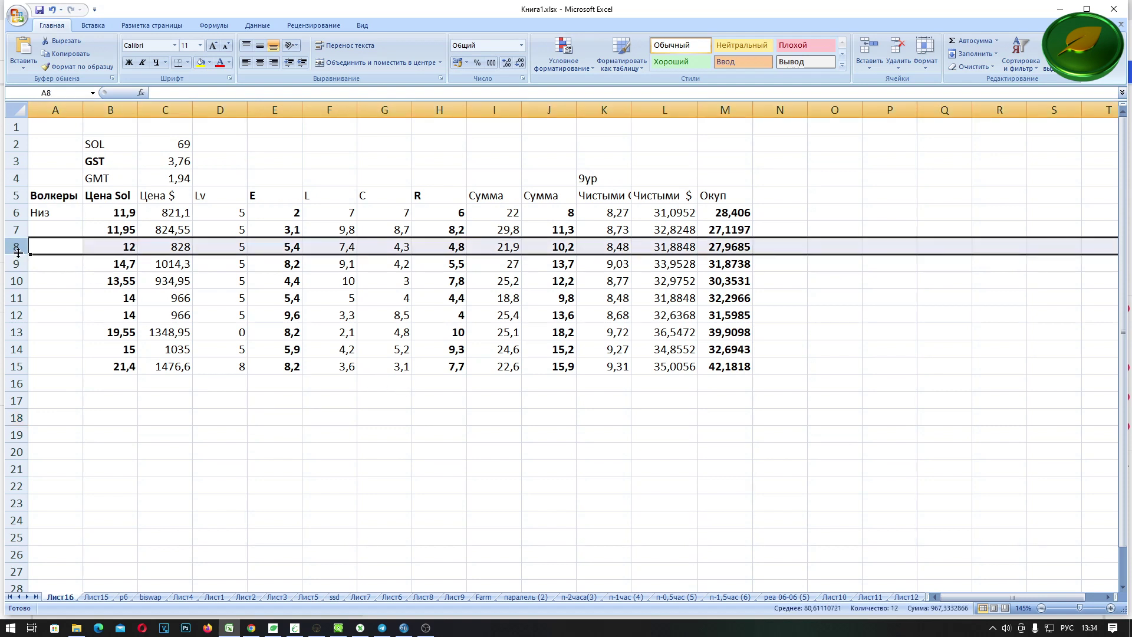
pyautogui.click(12, 230)
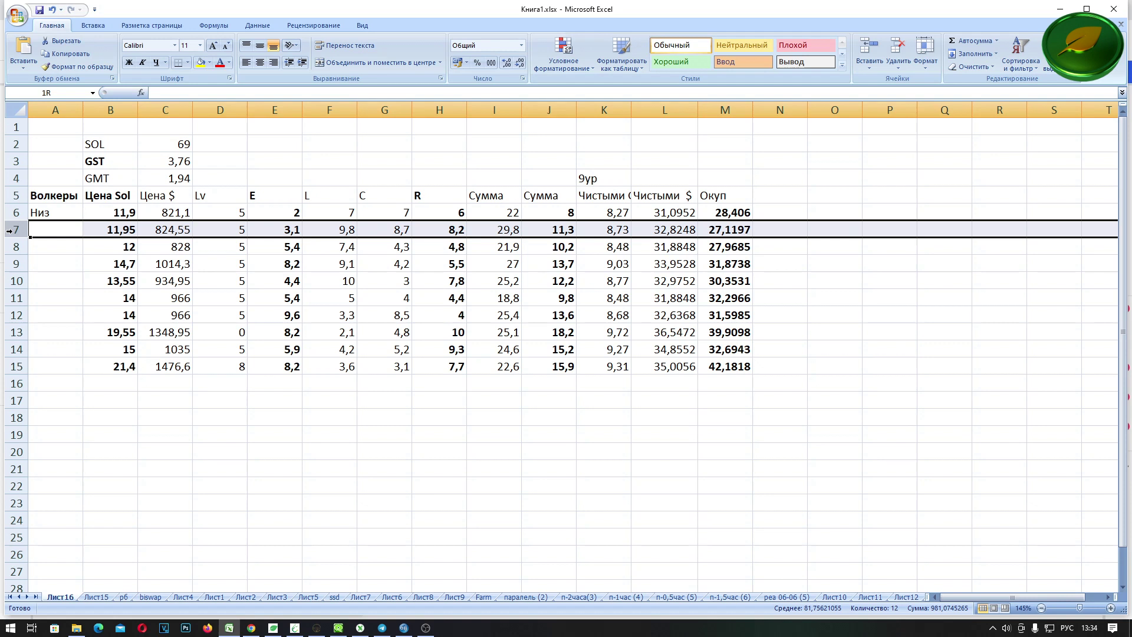
pyautogui.click(154, 245)
pyautogui.moveTo(10, 250); pyautogui.dragTo(16, 234)
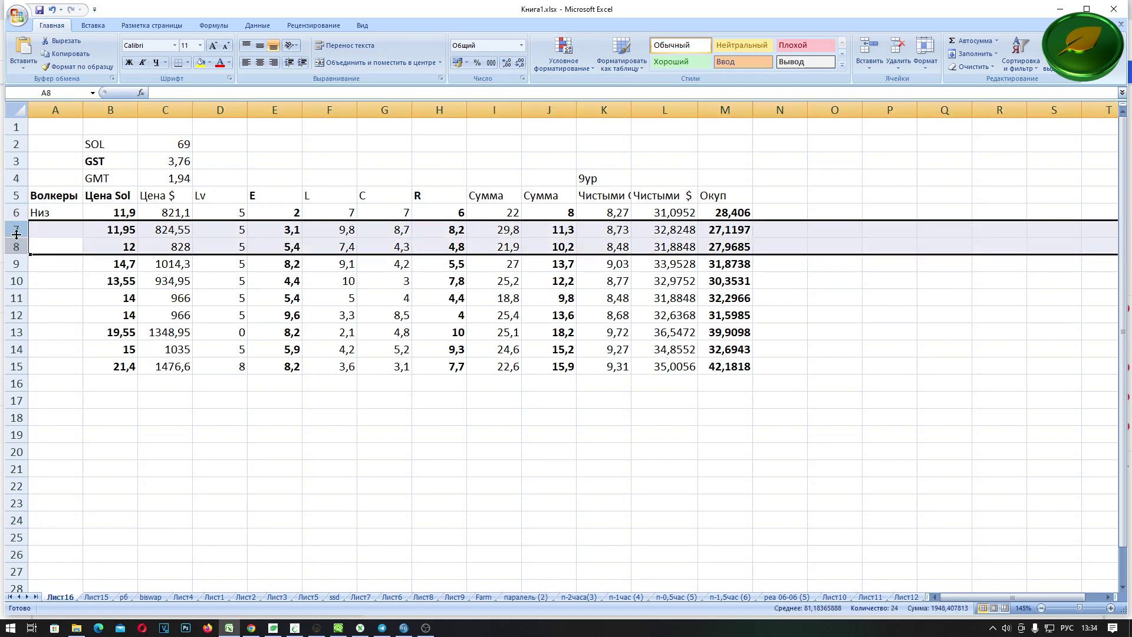
# - Examine the second Сумма of rows 7 and 8 together with the E and C attribute columns
pyautogui.click(546, 246)
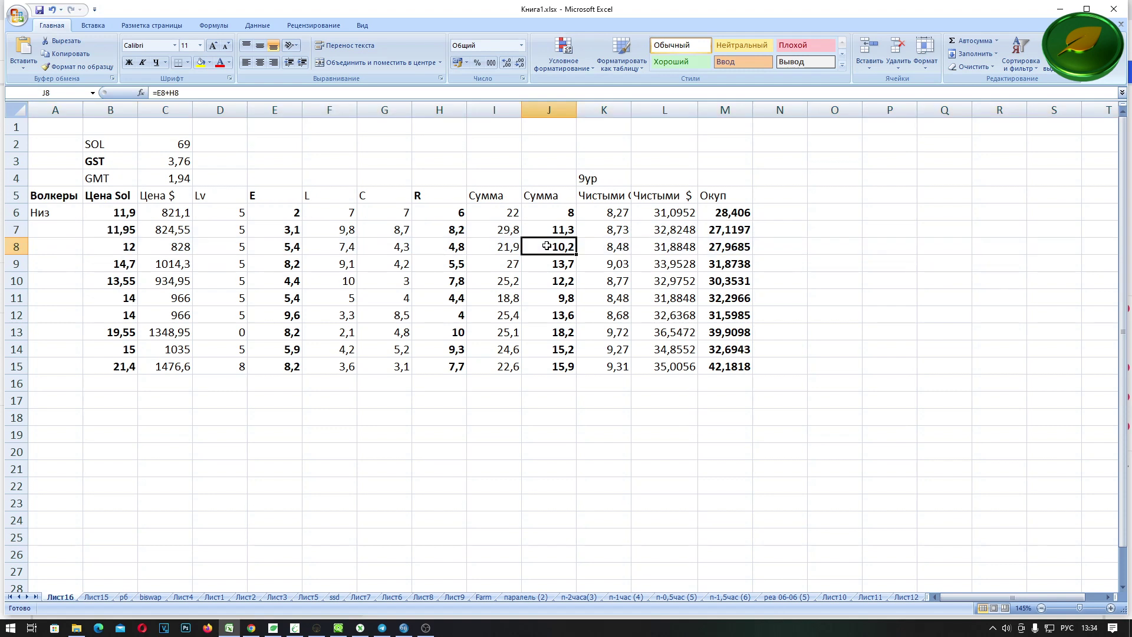
pyautogui.moveTo(547, 246); pyautogui.dragTo(545, 234)
pyautogui.moveTo(269, 197); pyautogui.dragTo(264, 333)
pyautogui.moveTo(376, 195); pyautogui.dragTo(387, 351)
pyautogui.click(553, 233)
# - Compare Чистыми GST and Чистыми $ between rows 7 and 8
pyautogui.click(607, 233)
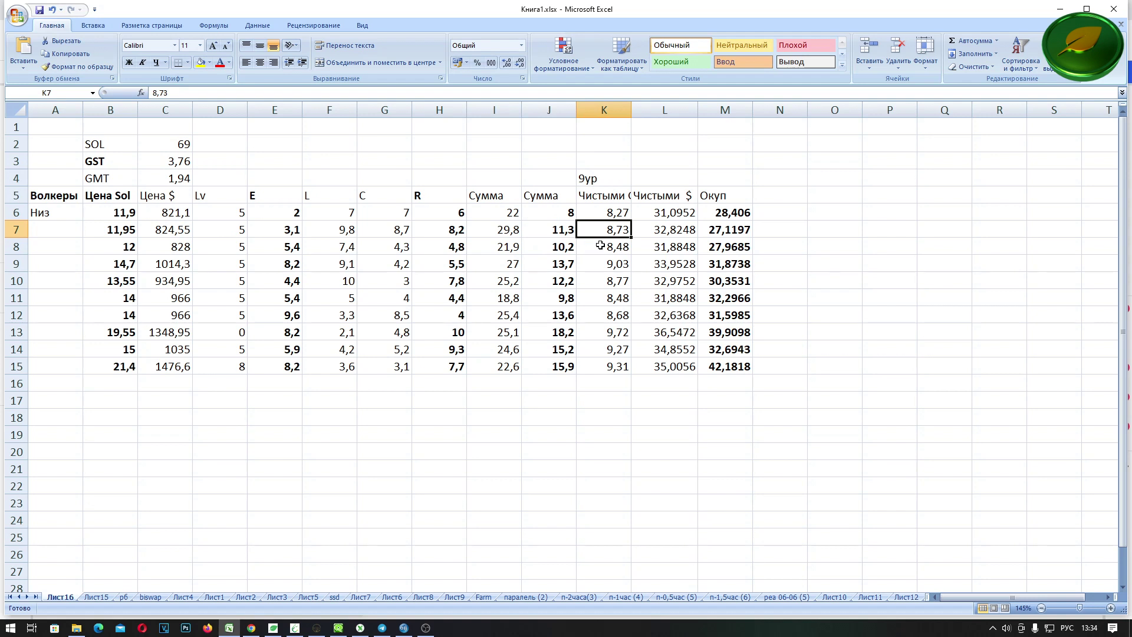
pyautogui.click(600, 246)
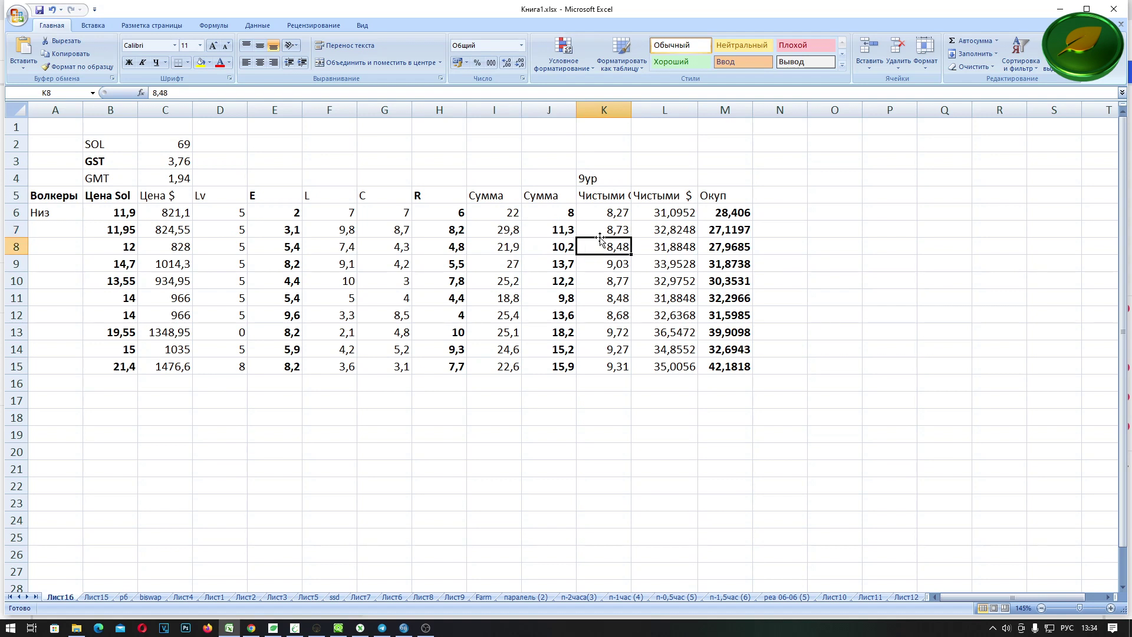
pyautogui.click(601, 231)
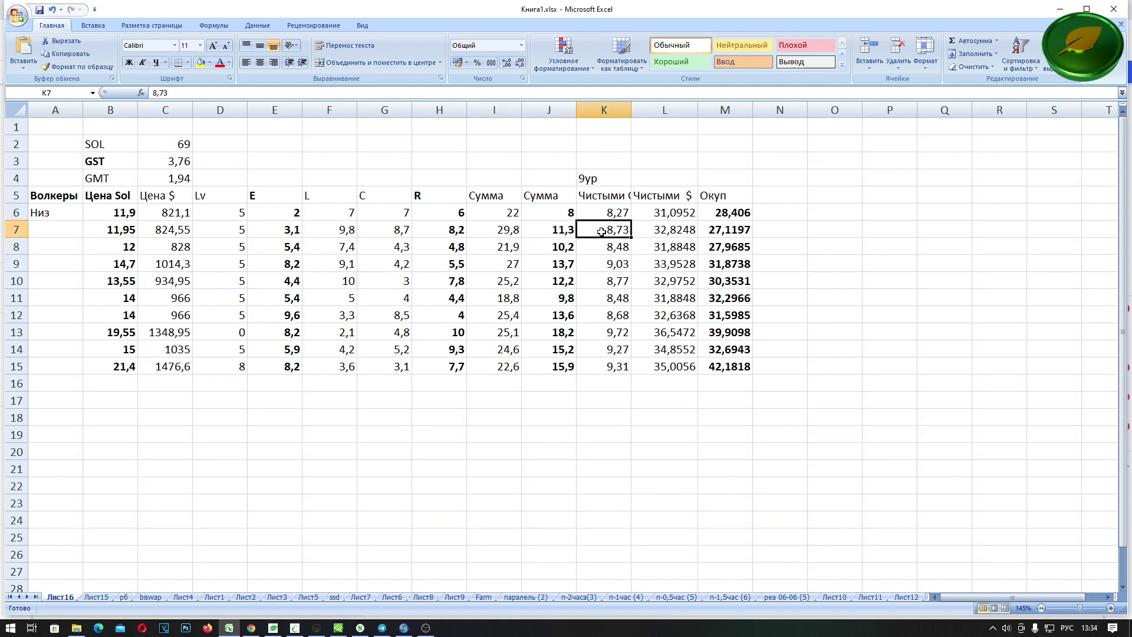
pyautogui.moveTo(669, 250); pyautogui.dragTo(667, 235)
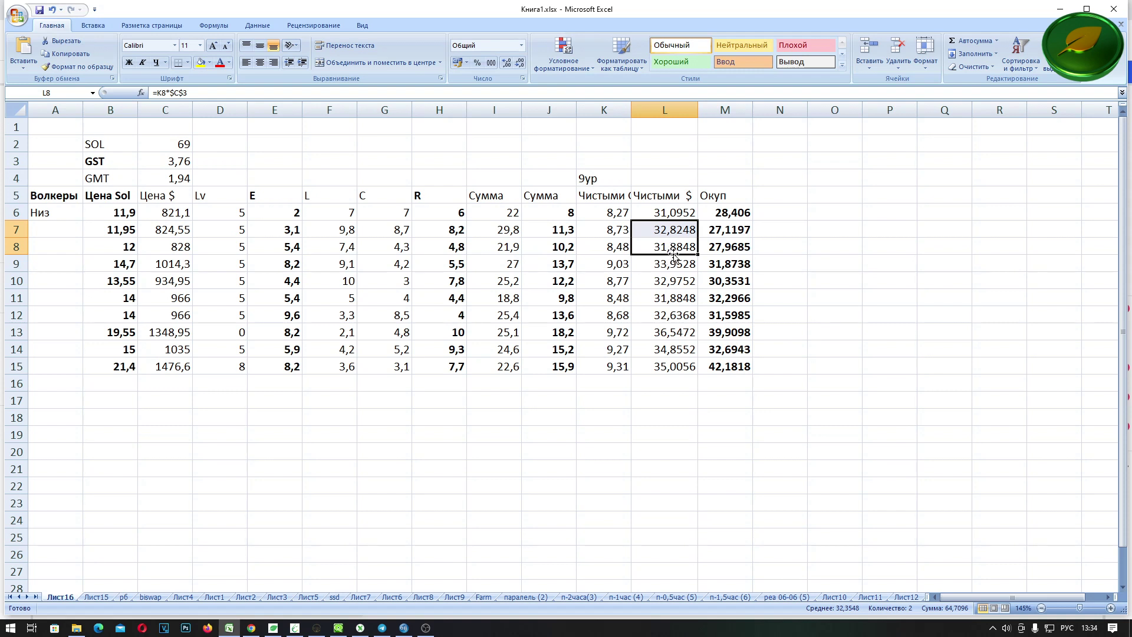
# - Outline the sneakers in rows 7 and 8, columns A to M, with an outer border
pyautogui.moveTo(710, 251); pyautogui.dragTo(3, 227)
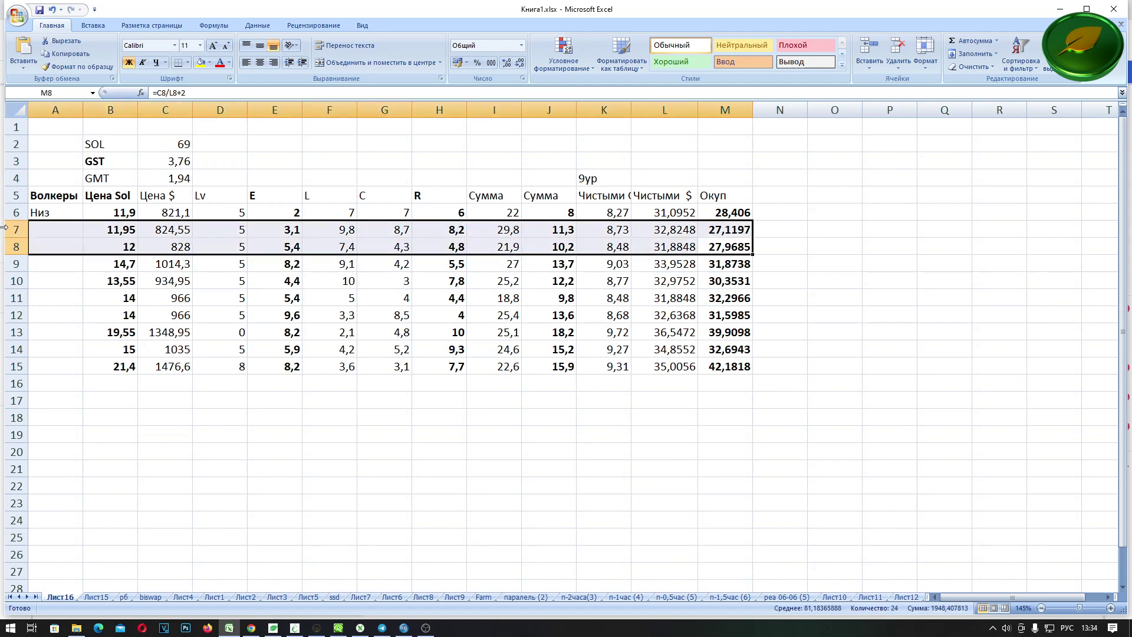
pyautogui.click(187, 63)
pyautogui.click(227, 185)
pyautogui.click(536, 249)
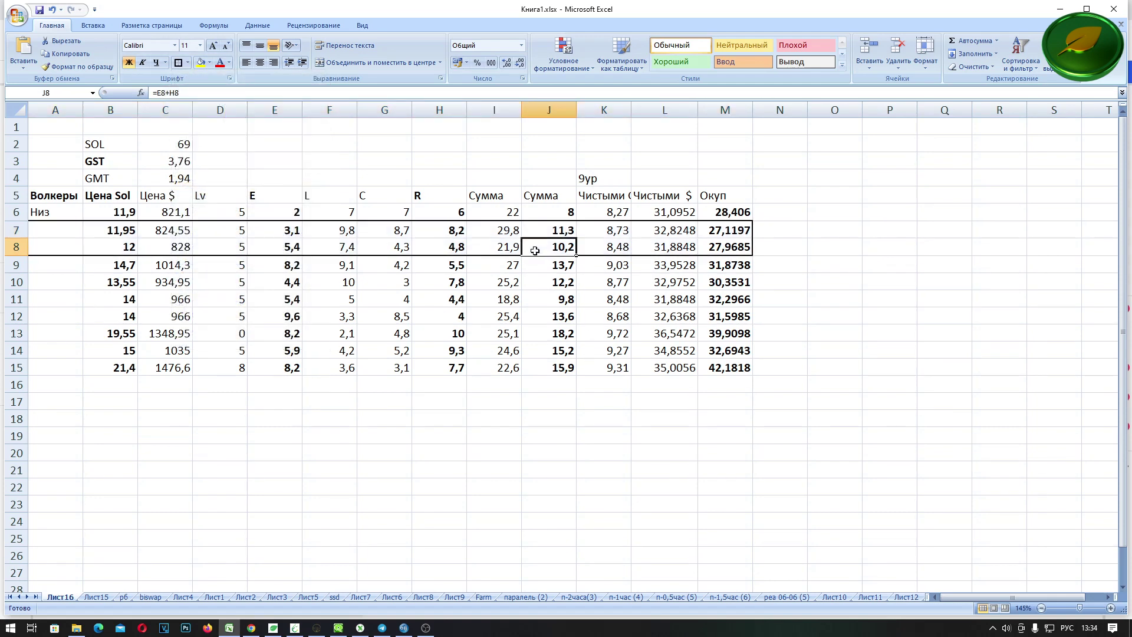
# - Compare the prices in Sol and the Окуп values of outlined rows 7 and 8
pyautogui.moveTo(121, 247); pyautogui.dragTo(121, 232)
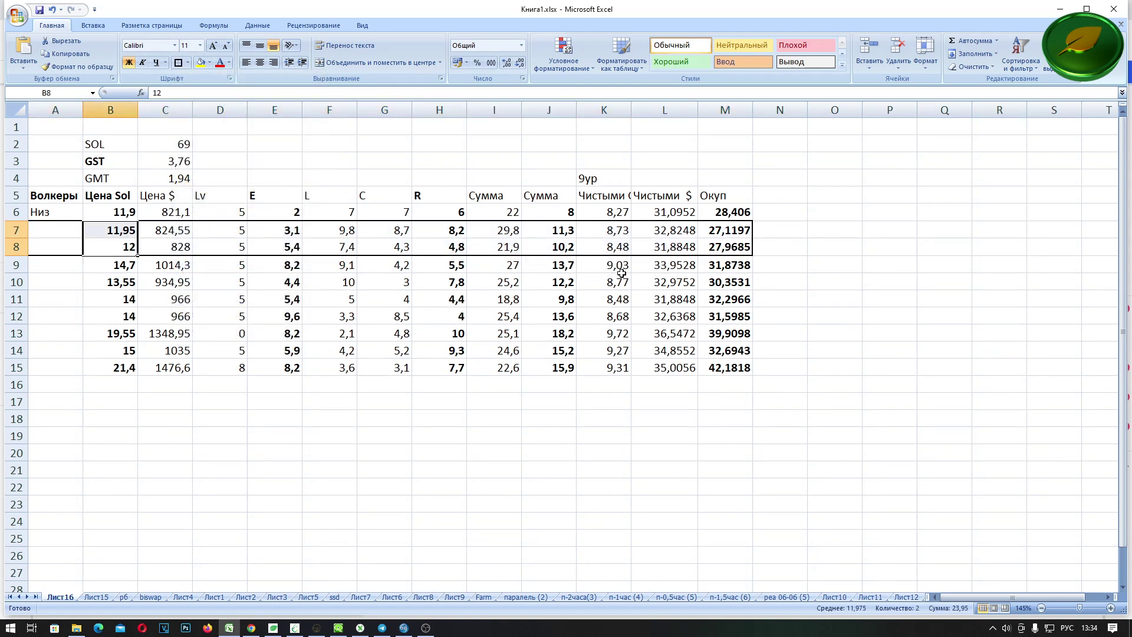
pyautogui.moveTo(721, 234); pyautogui.dragTo(722, 248)
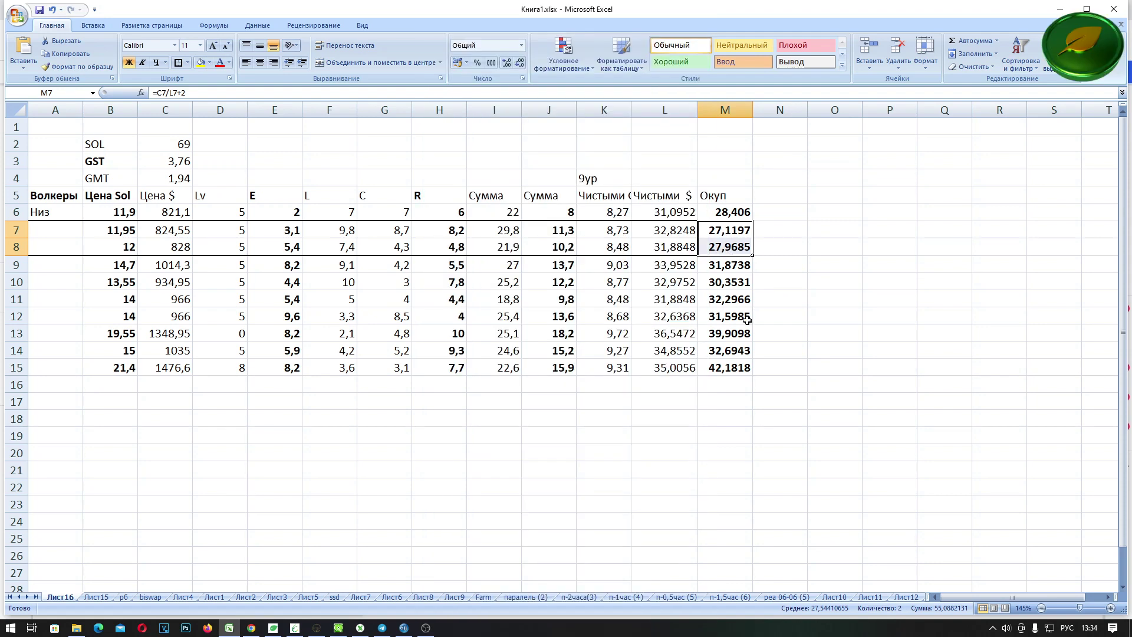
pyautogui.click(732, 233)
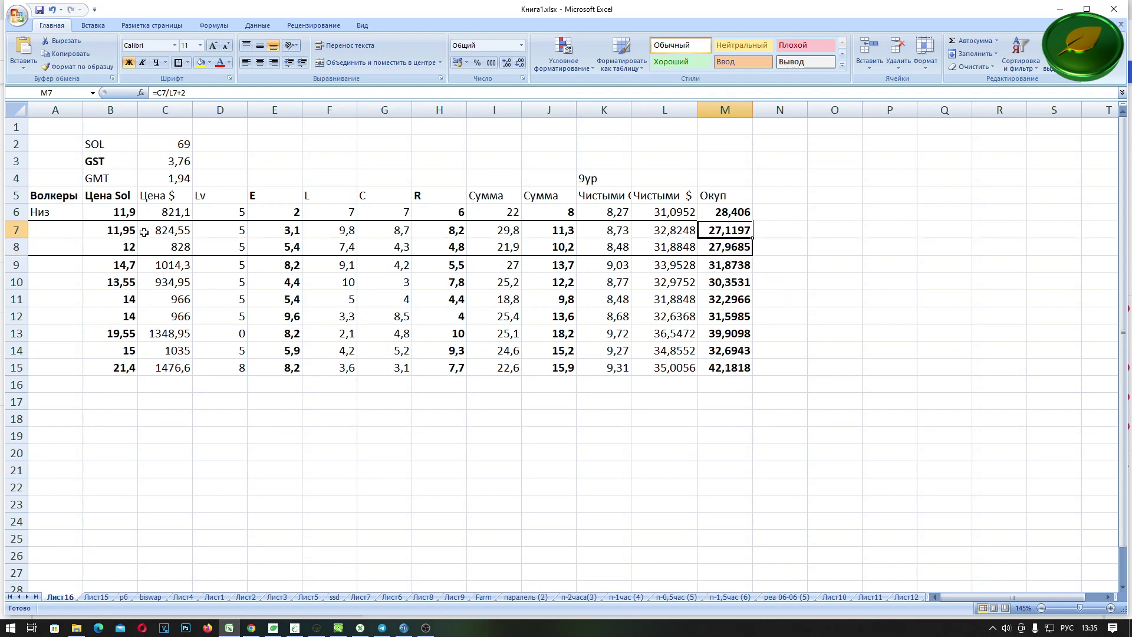
pyautogui.click(117, 231)
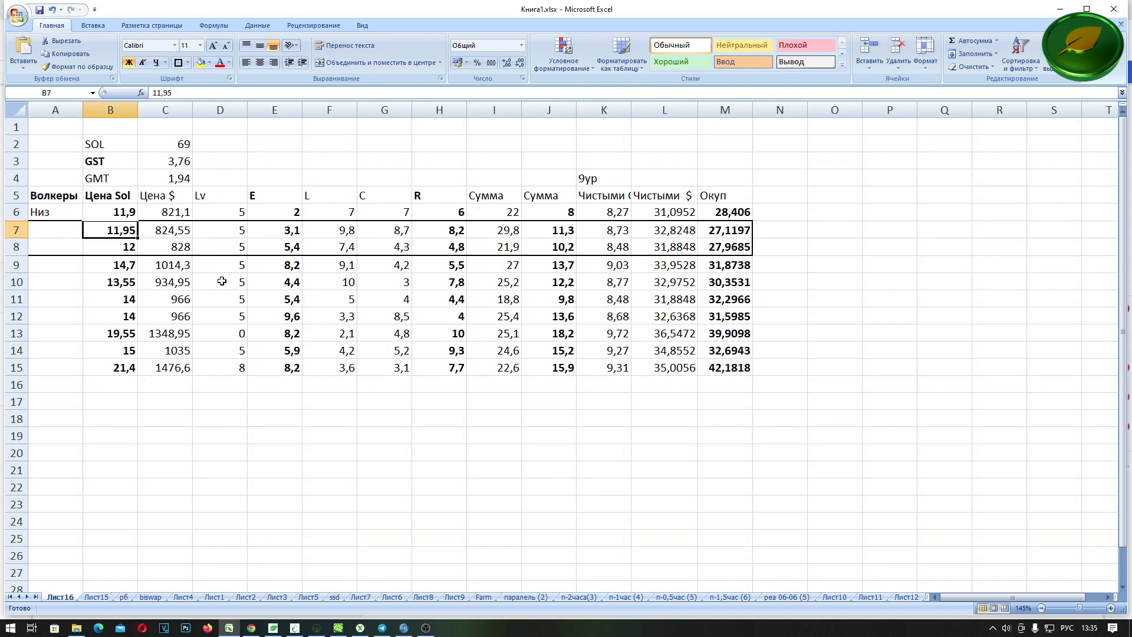
pyautogui.click(322, 454)
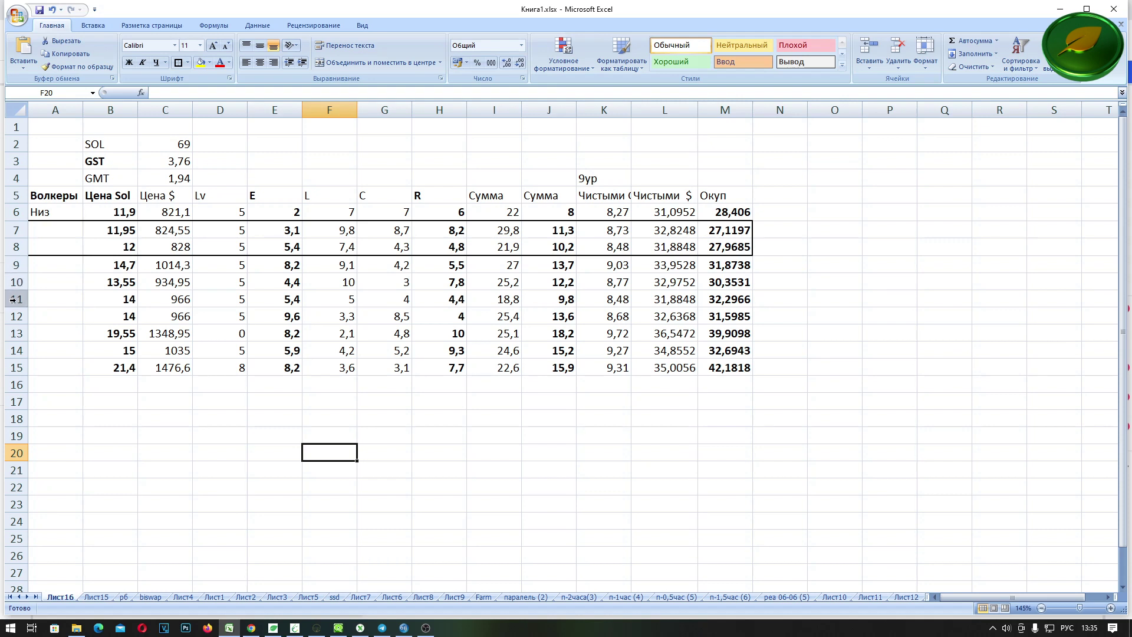
# - Reorder the sneakers so rows 13 to 15 hold the 15, 21,4 and 19,55 Sol ones, and outline rows 9 to 13 as a group
pyautogui.click(10, 283)
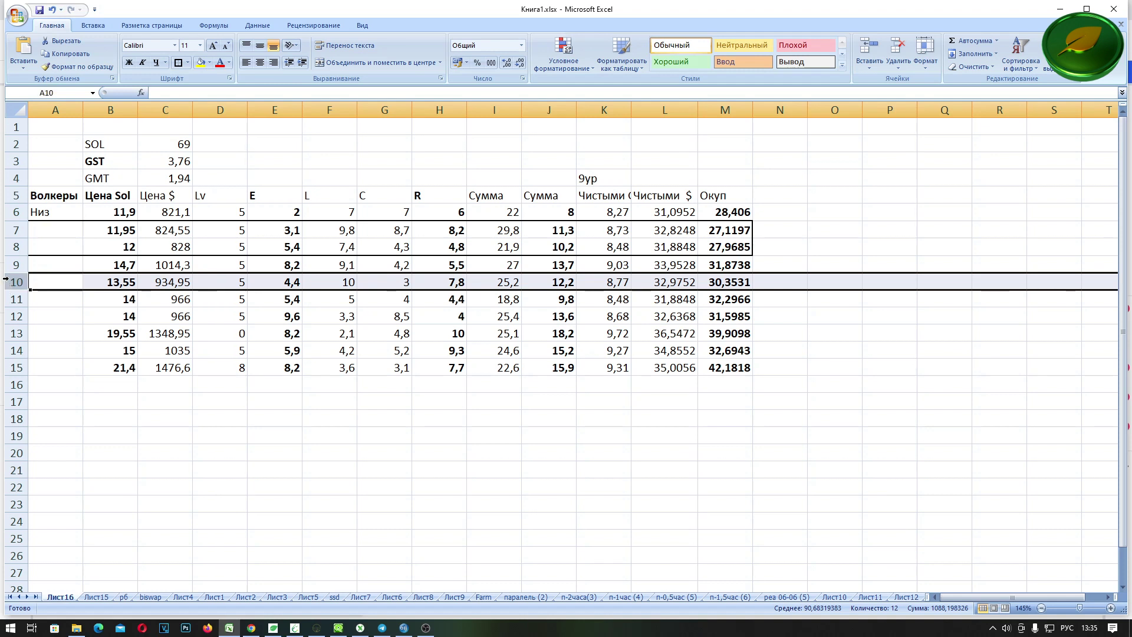
pyautogui.moveTo(7, 264); pyautogui.dragTo(11, 316)
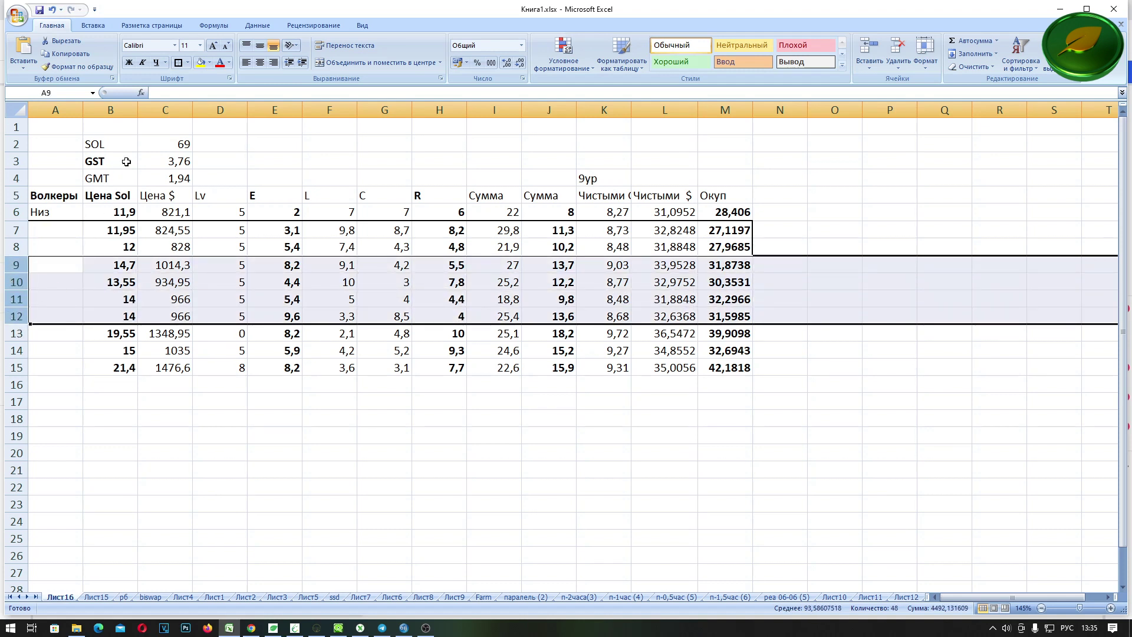
pyautogui.hotkey('ctrl', 'z')
pyautogui.click(329, 418)
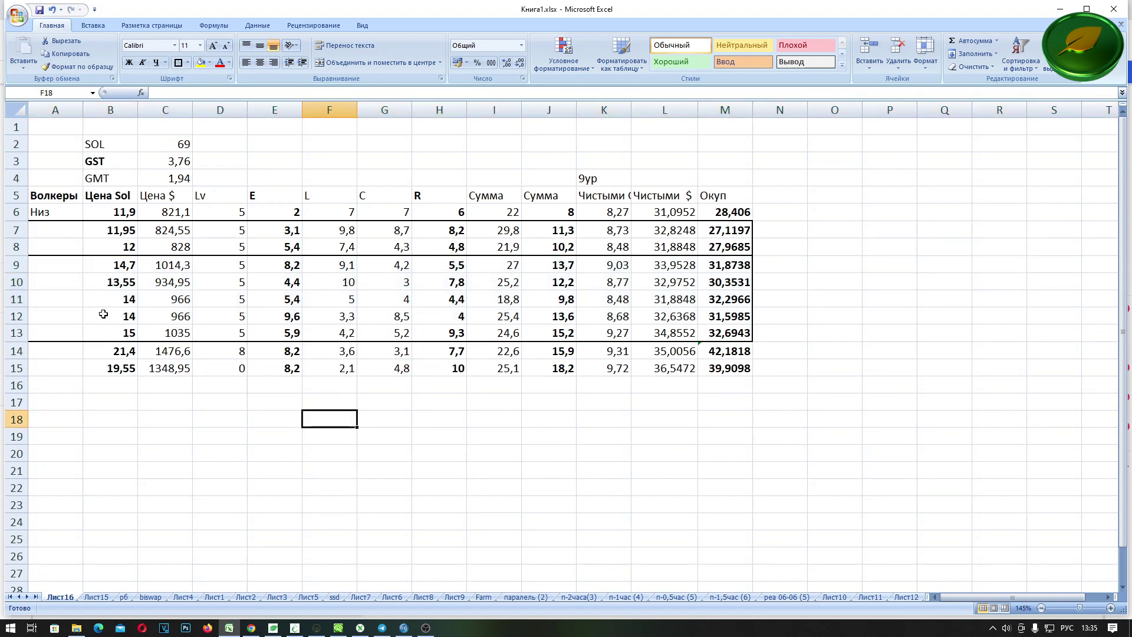
# - Compare prices and second Сумма across rows 9 to 13, and check row 11's Чистыми GST and the Окуп of rows 11 and 13
pyautogui.moveTo(107, 287); pyautogui.dragTo(174, 334)
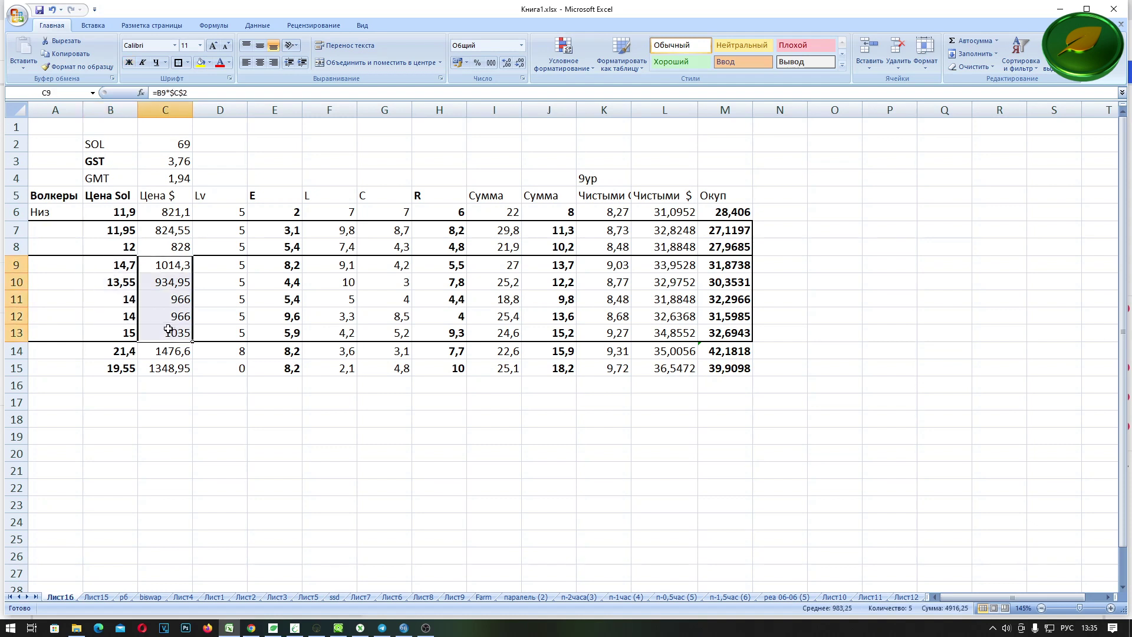
pyautogui.moveTo(547, 330); pyautogui.dragTo(540, 266)
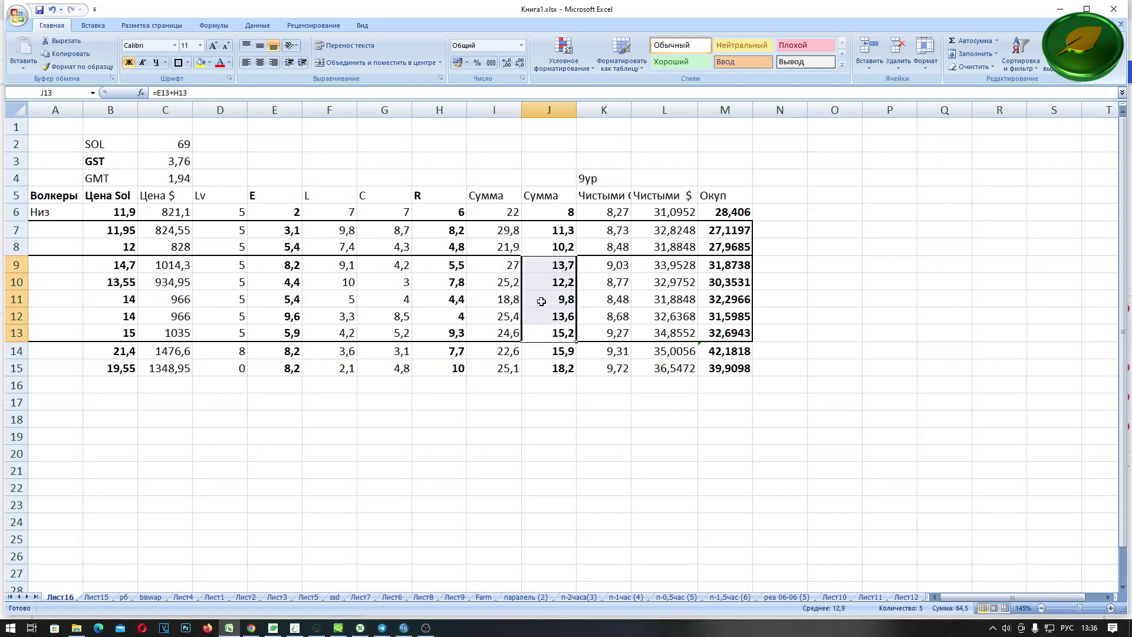
pyautogui.click(16, 299)
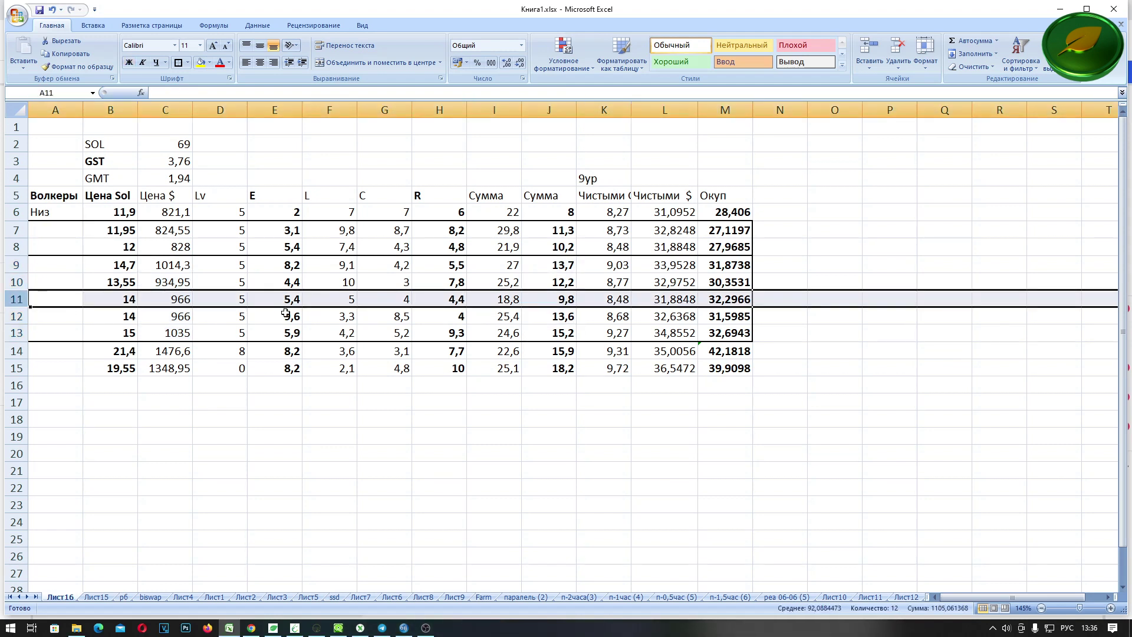
pyautogui.click(612, 300)
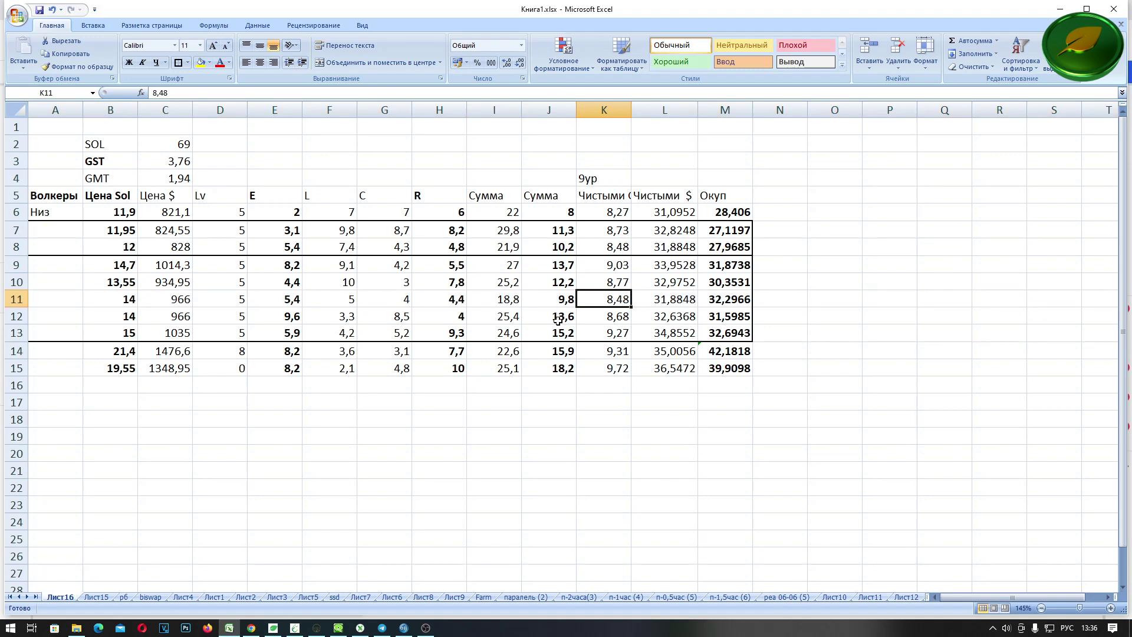
pyautogui.click(735, 303)
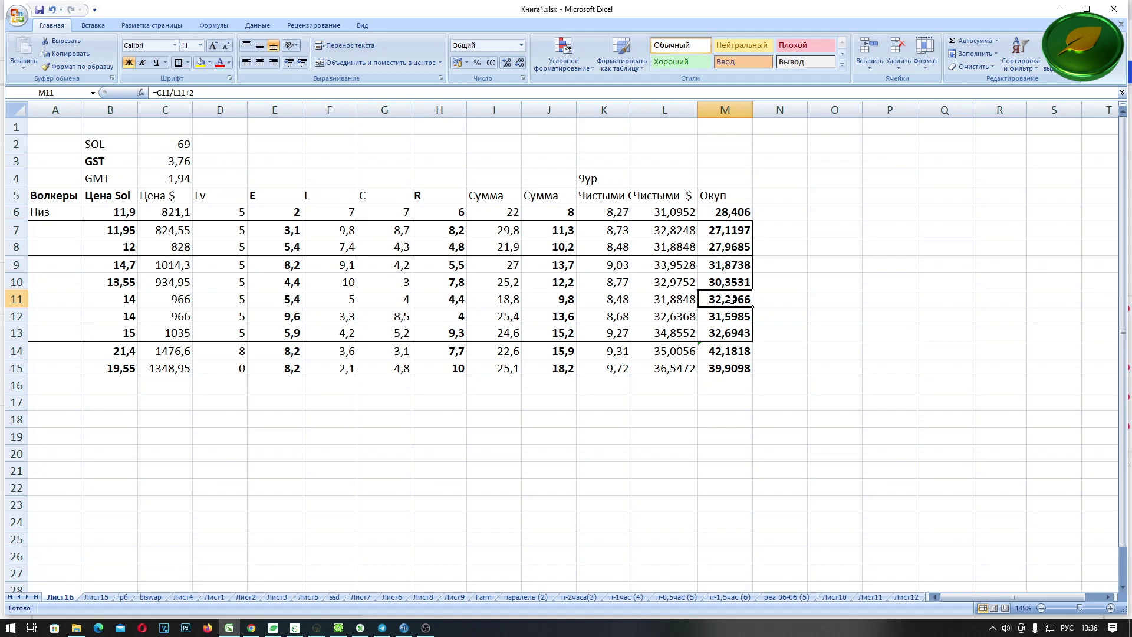
pyautogui.click(724, 334)
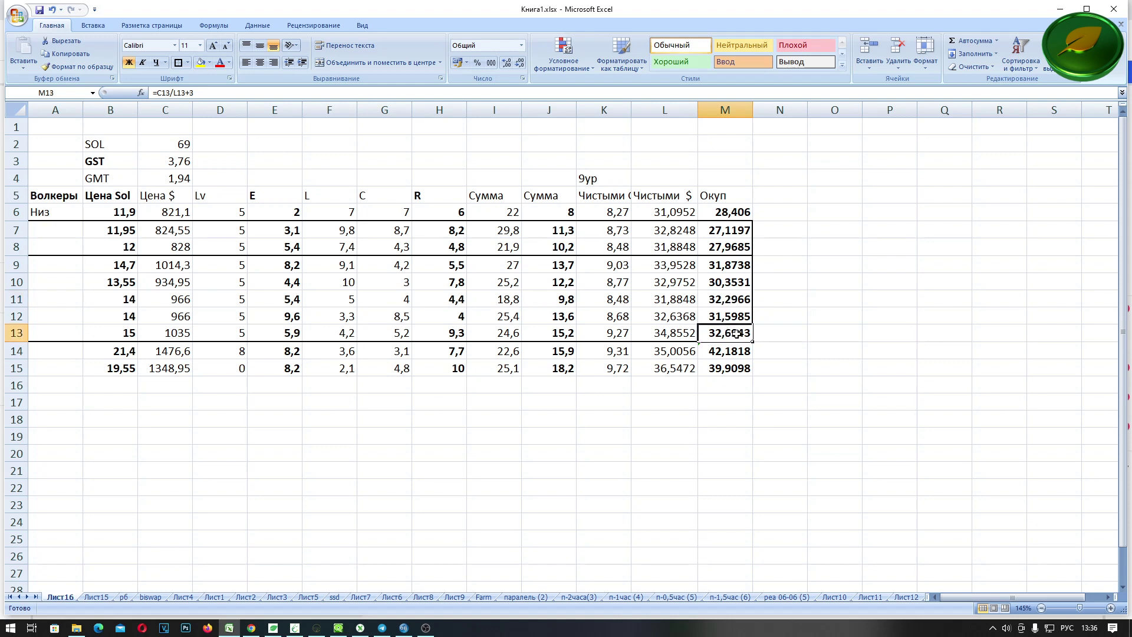
# - Examine the sneaker in row 13 and compare the Чистыми $ income across rows 9 to 13
pyautogui.click(654, 333)
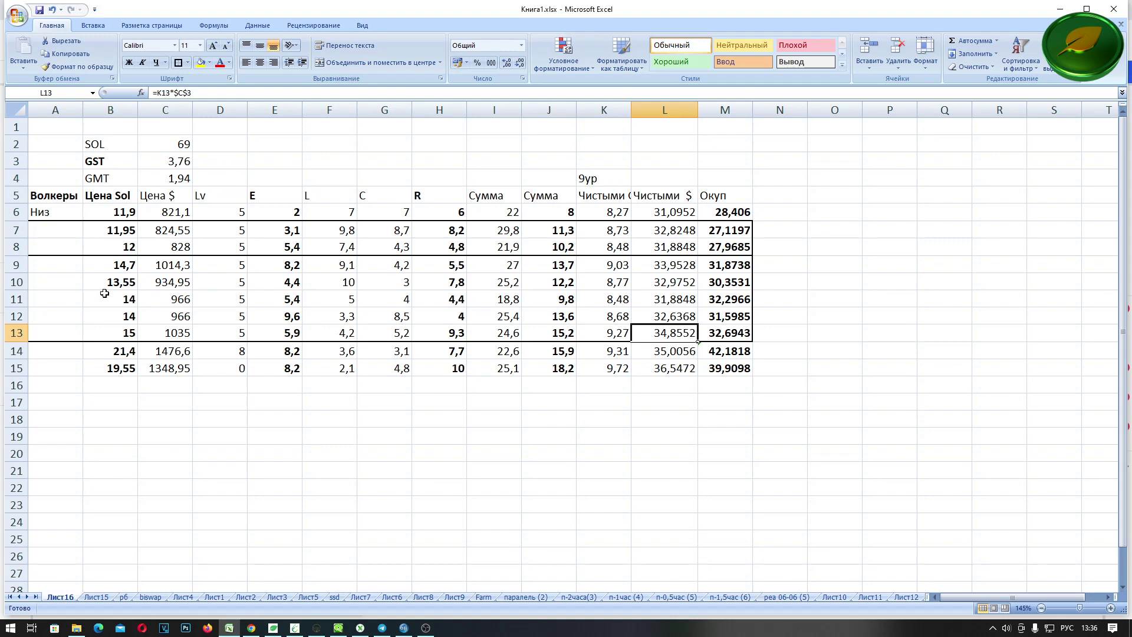
pyautogui.click(8, 332)
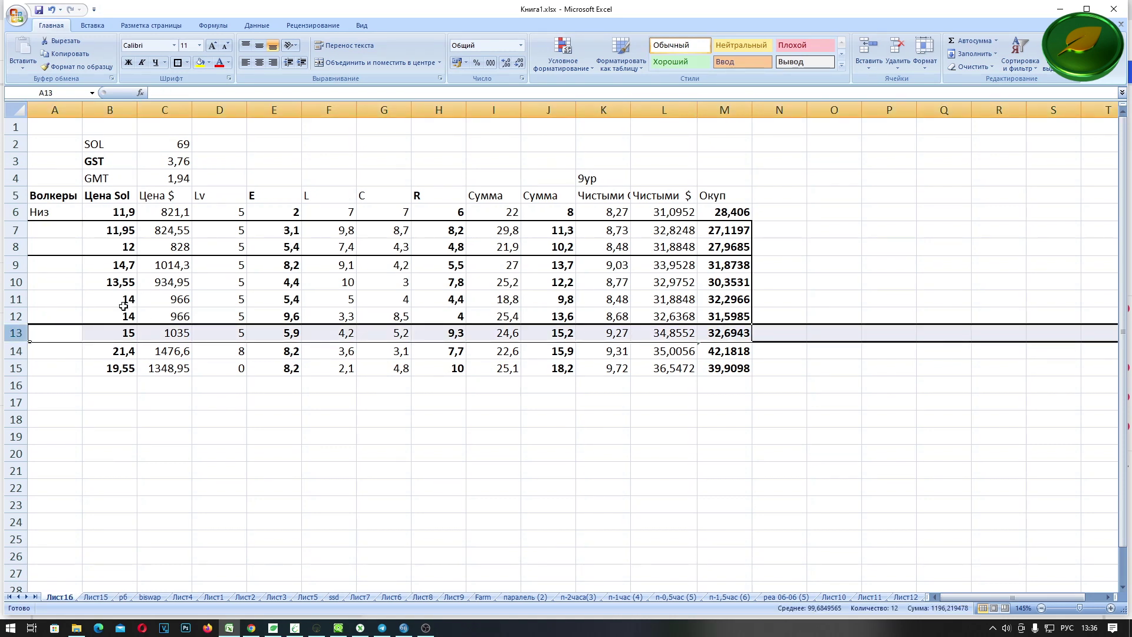
pyautogui.click(668, 335)
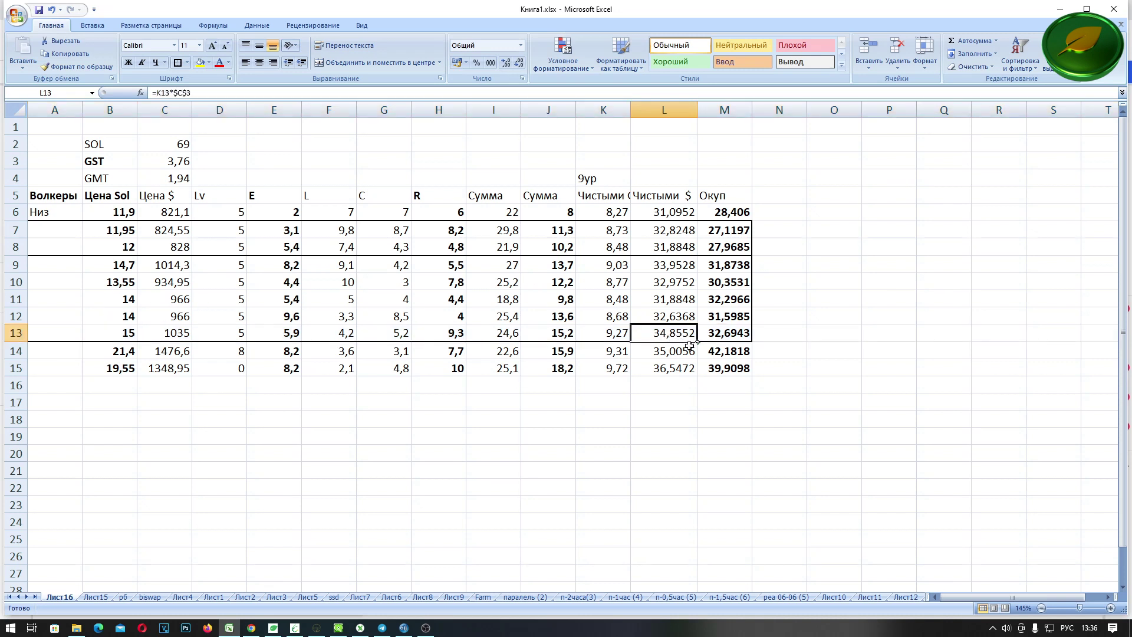
pyautogui.click(672, 263)
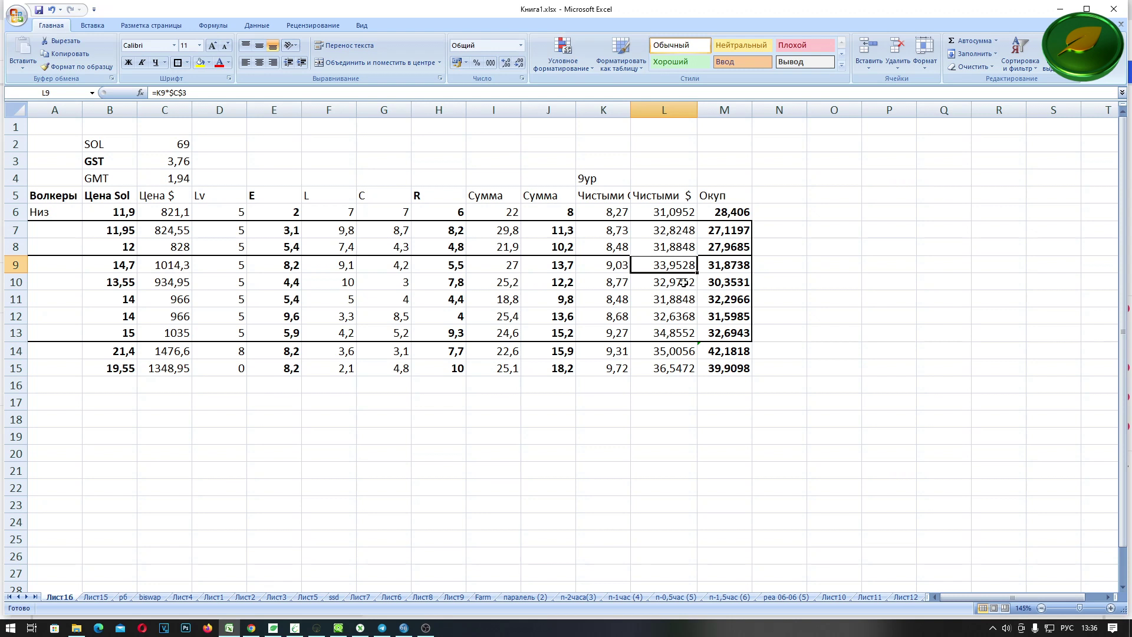
pyautogui.click(675, 283)
pyautogui.click(676, 299)
pyautogui.click(676, 318)
pyautogui.click(675, 334)
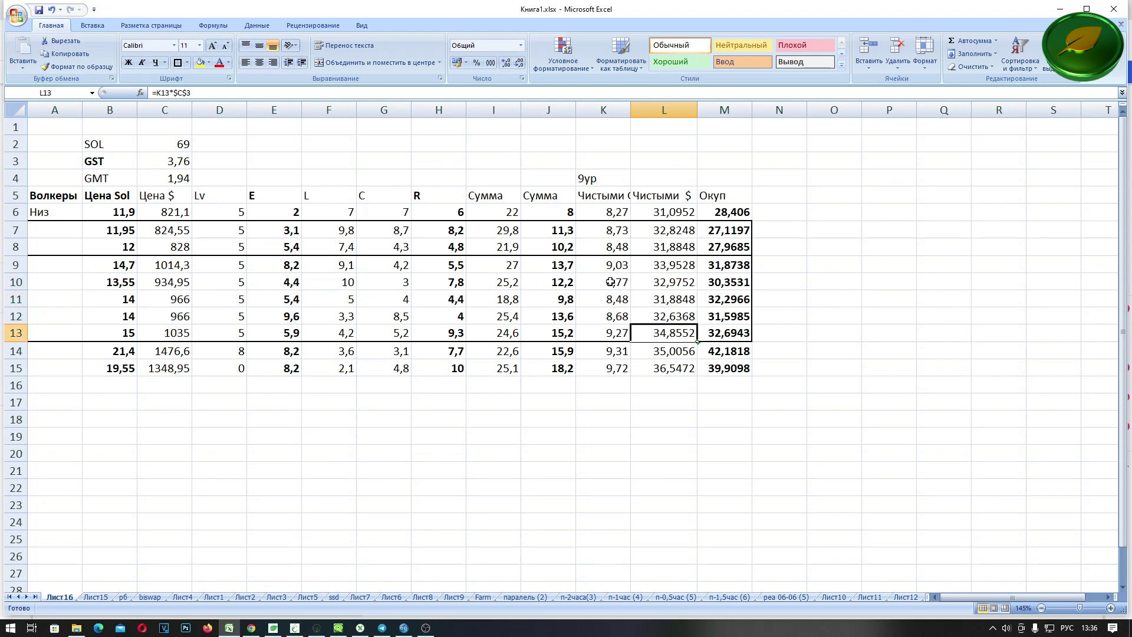
# - Compare the sneakers in rows 9 and 13 with each other, and review rows 14 and 15 across columns A to M
pyautogui.click(10, 267)
pyautogui.keyDown('ctrl'); pyautogui.click(11, 333); pyautogui.keyUp('ctrl')
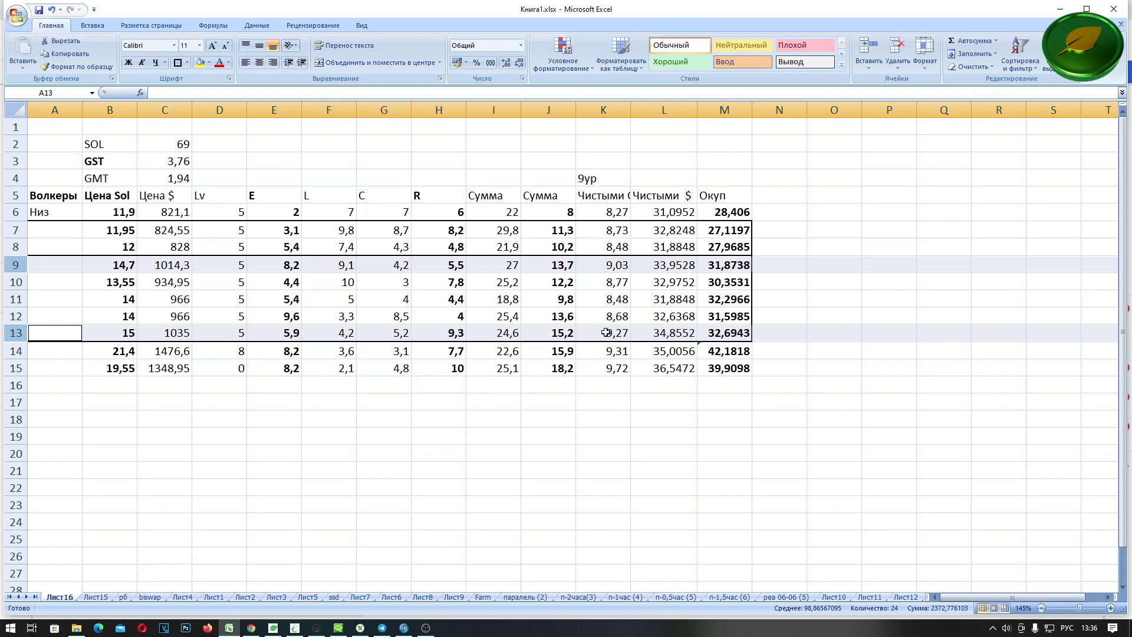
pyautogui.click(672, 436)
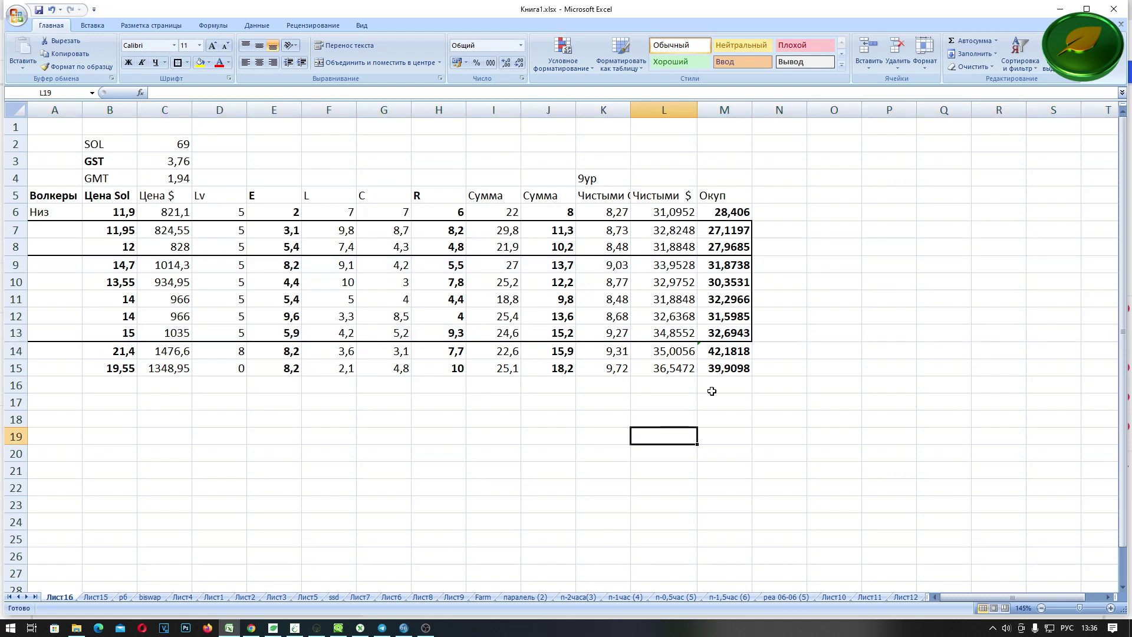
pyautogui.moveTo(732, 368); pyautogui.dragTo(8, 352)
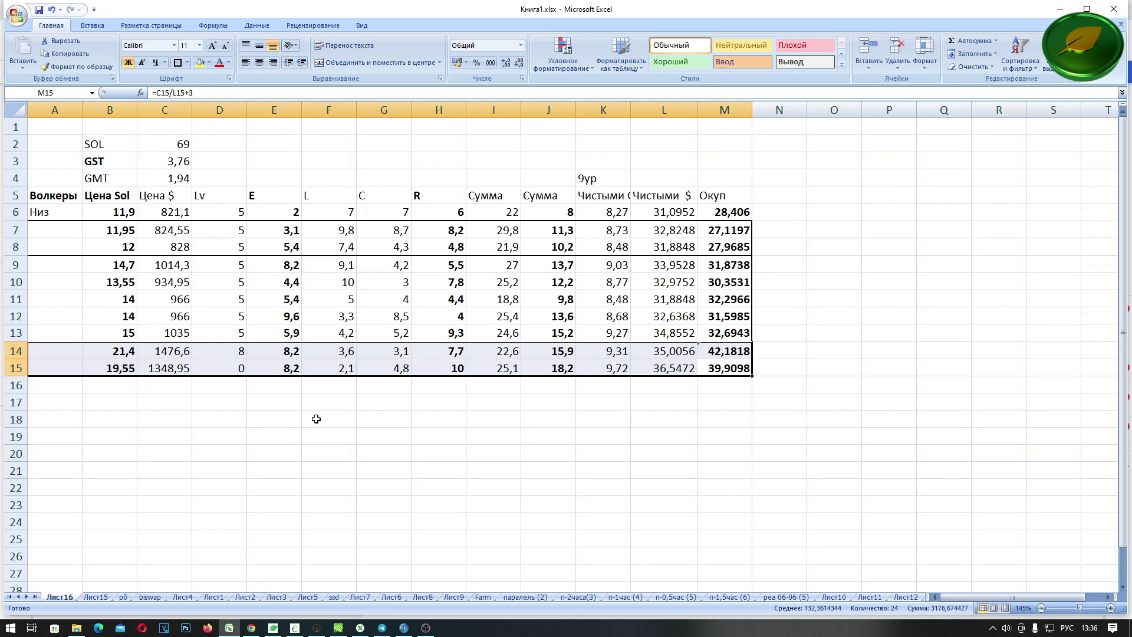
pyautogui.click(380, 462)
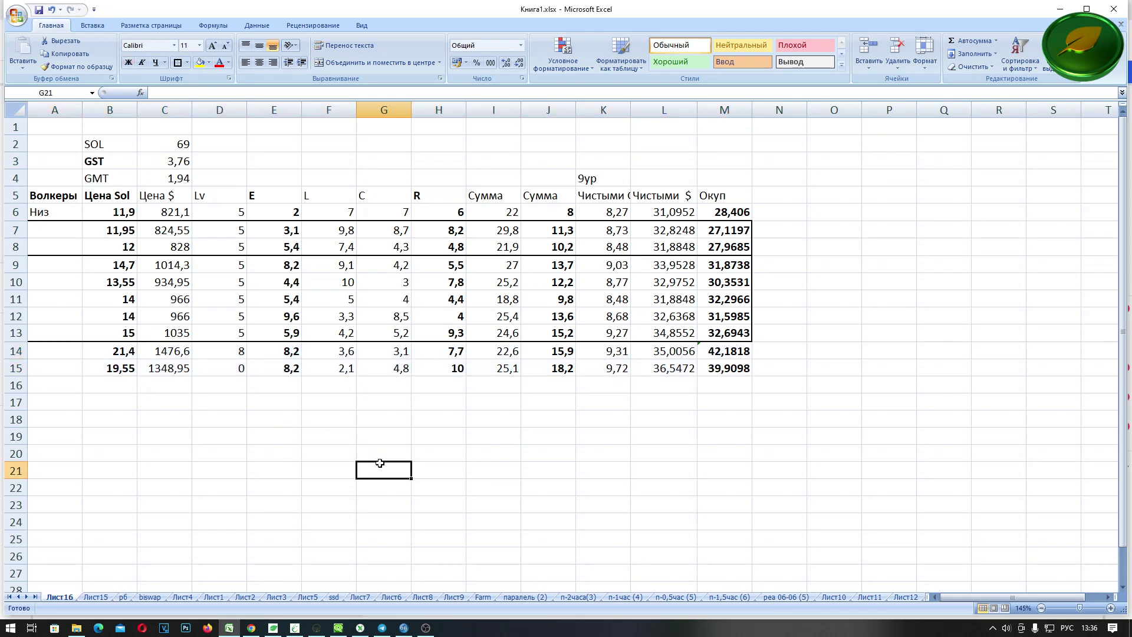